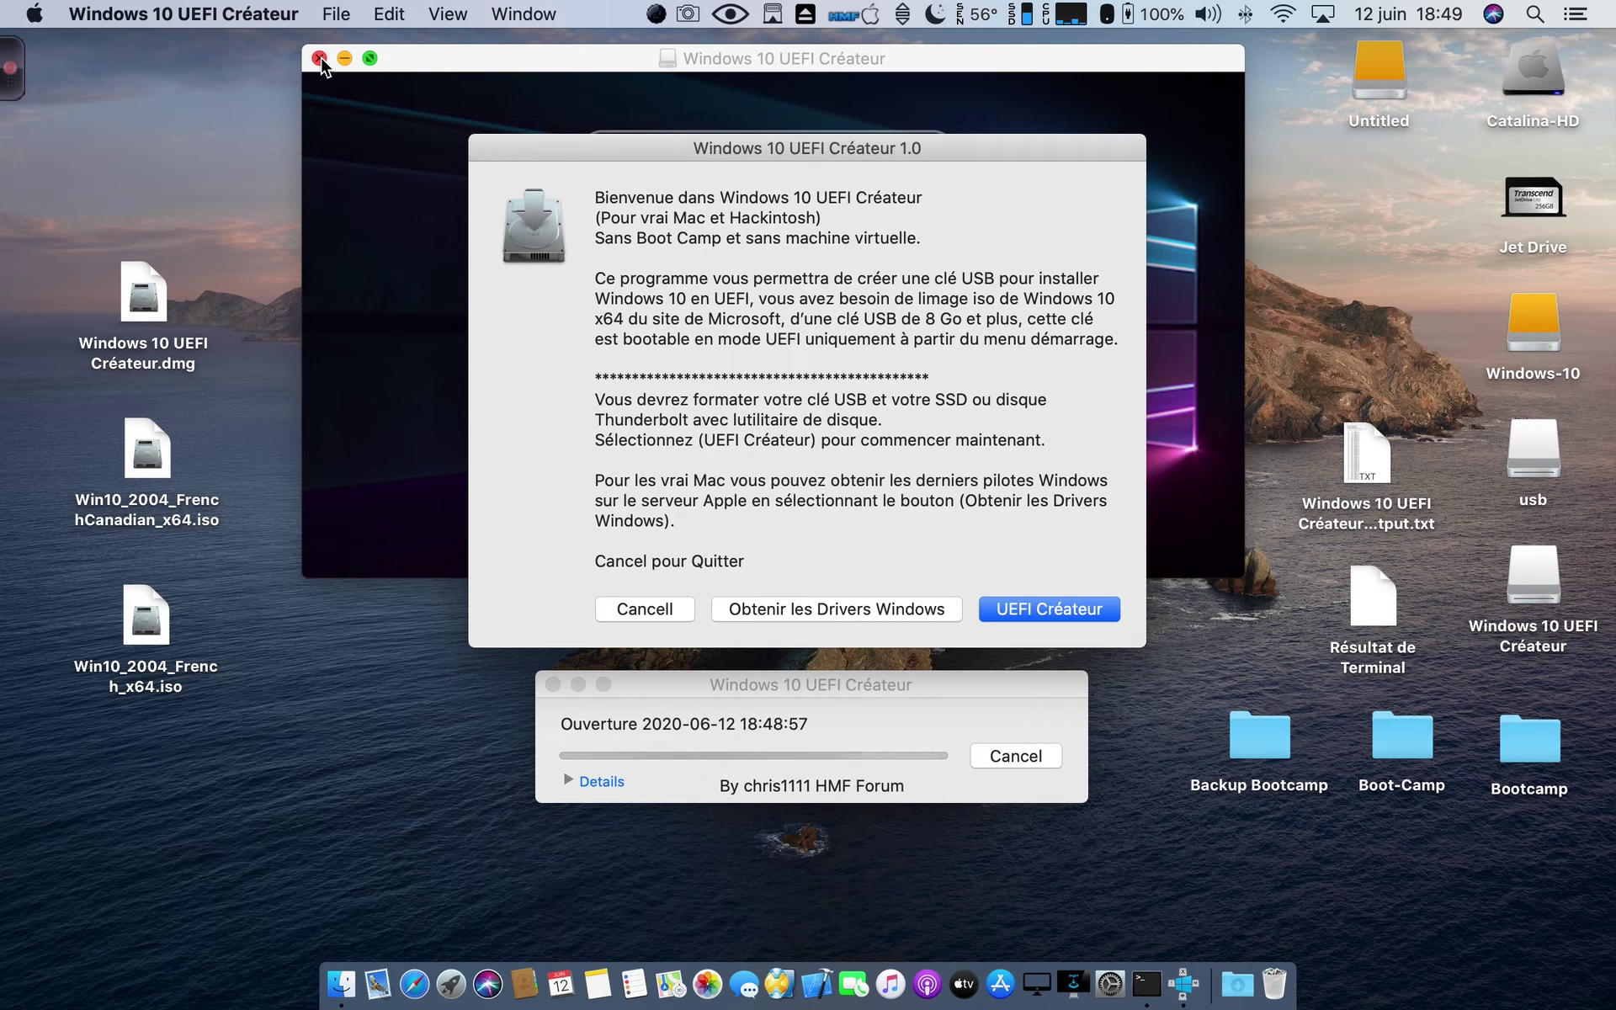
- Close the installer disk image's window, reposition the Windows 10 UEFI Créateur dialogs and start the UEFI Créateur process
{"action": "left_click", "coordinate": [319, 58]}
{"action": "left_click_drag", "start_coordinate": [659, 149], "coordinate": [657, 74]}
{"action": "left_click_drag", "start_coordinate": [965, 684], "coordinate": [966, 621]}
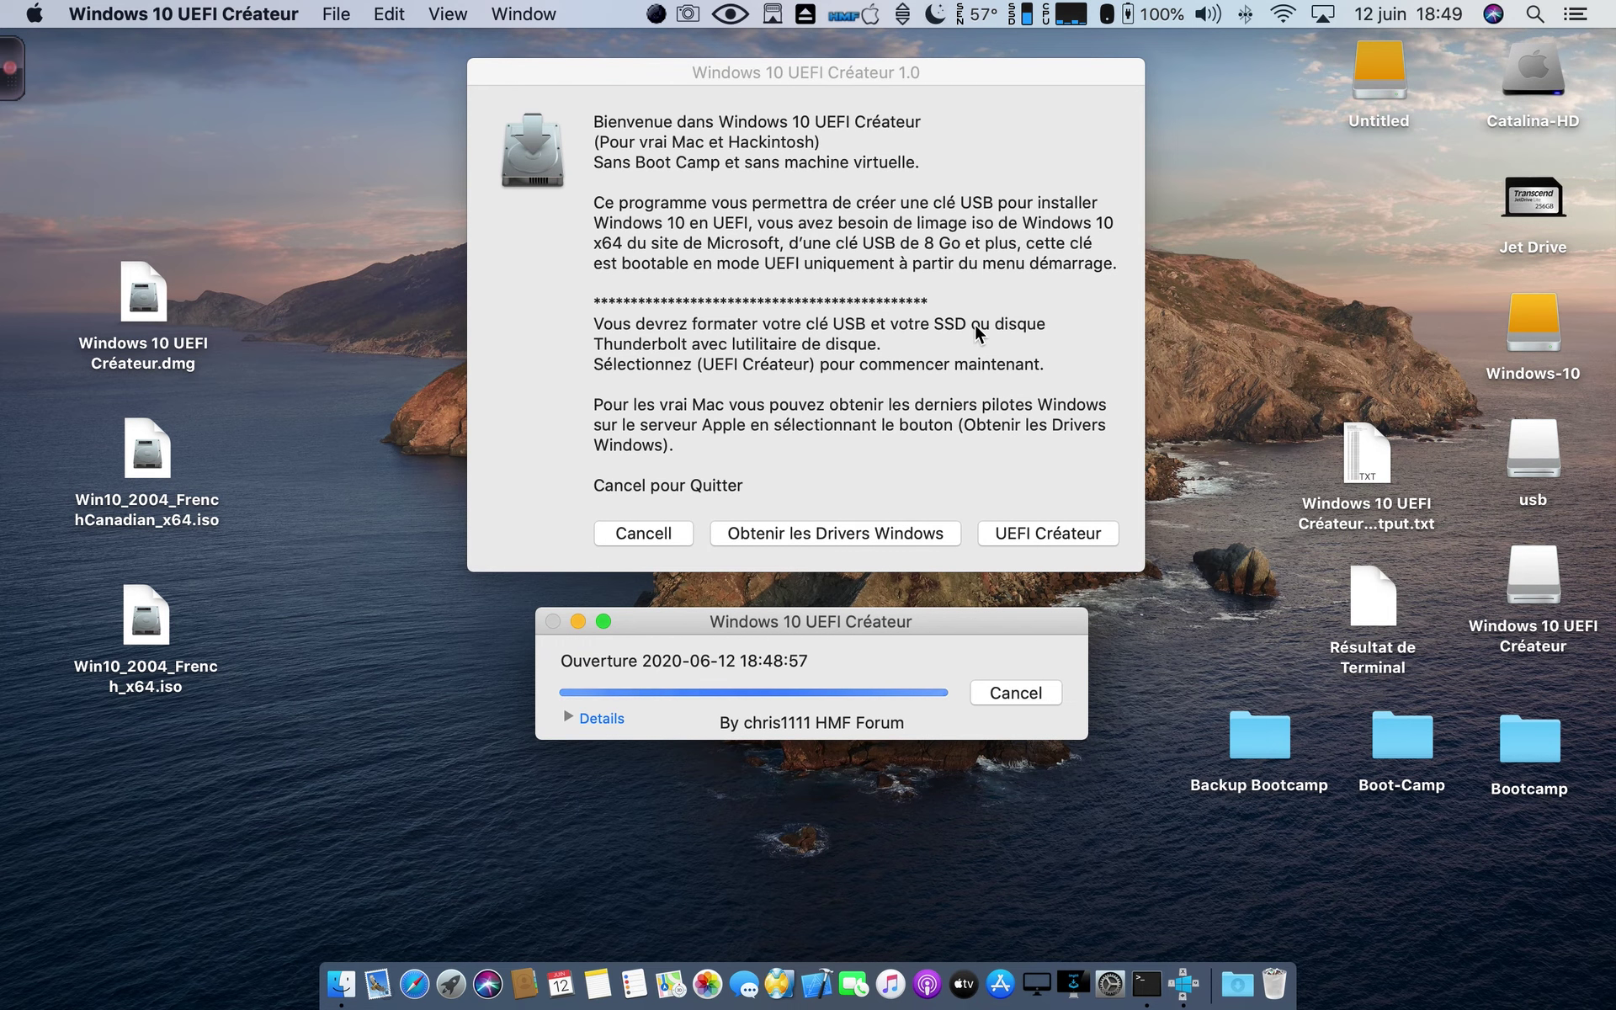
{"action": "left_click", "coordinate": [924, 391]}
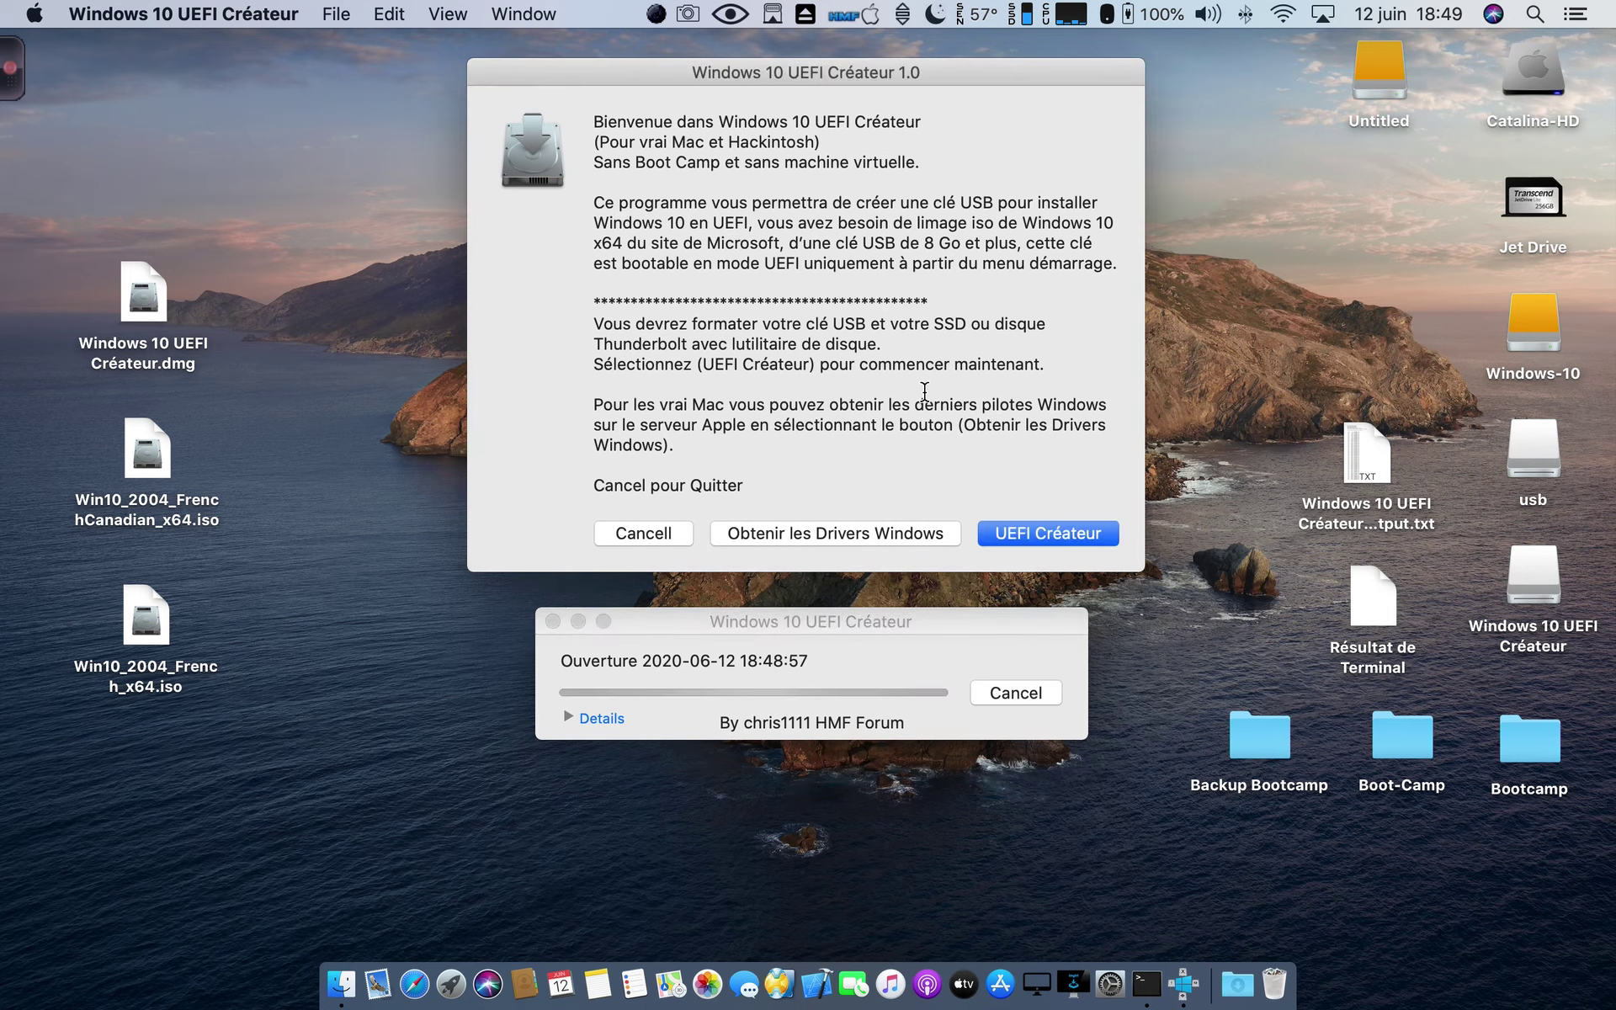
{"action": "key", "text": "Return"}
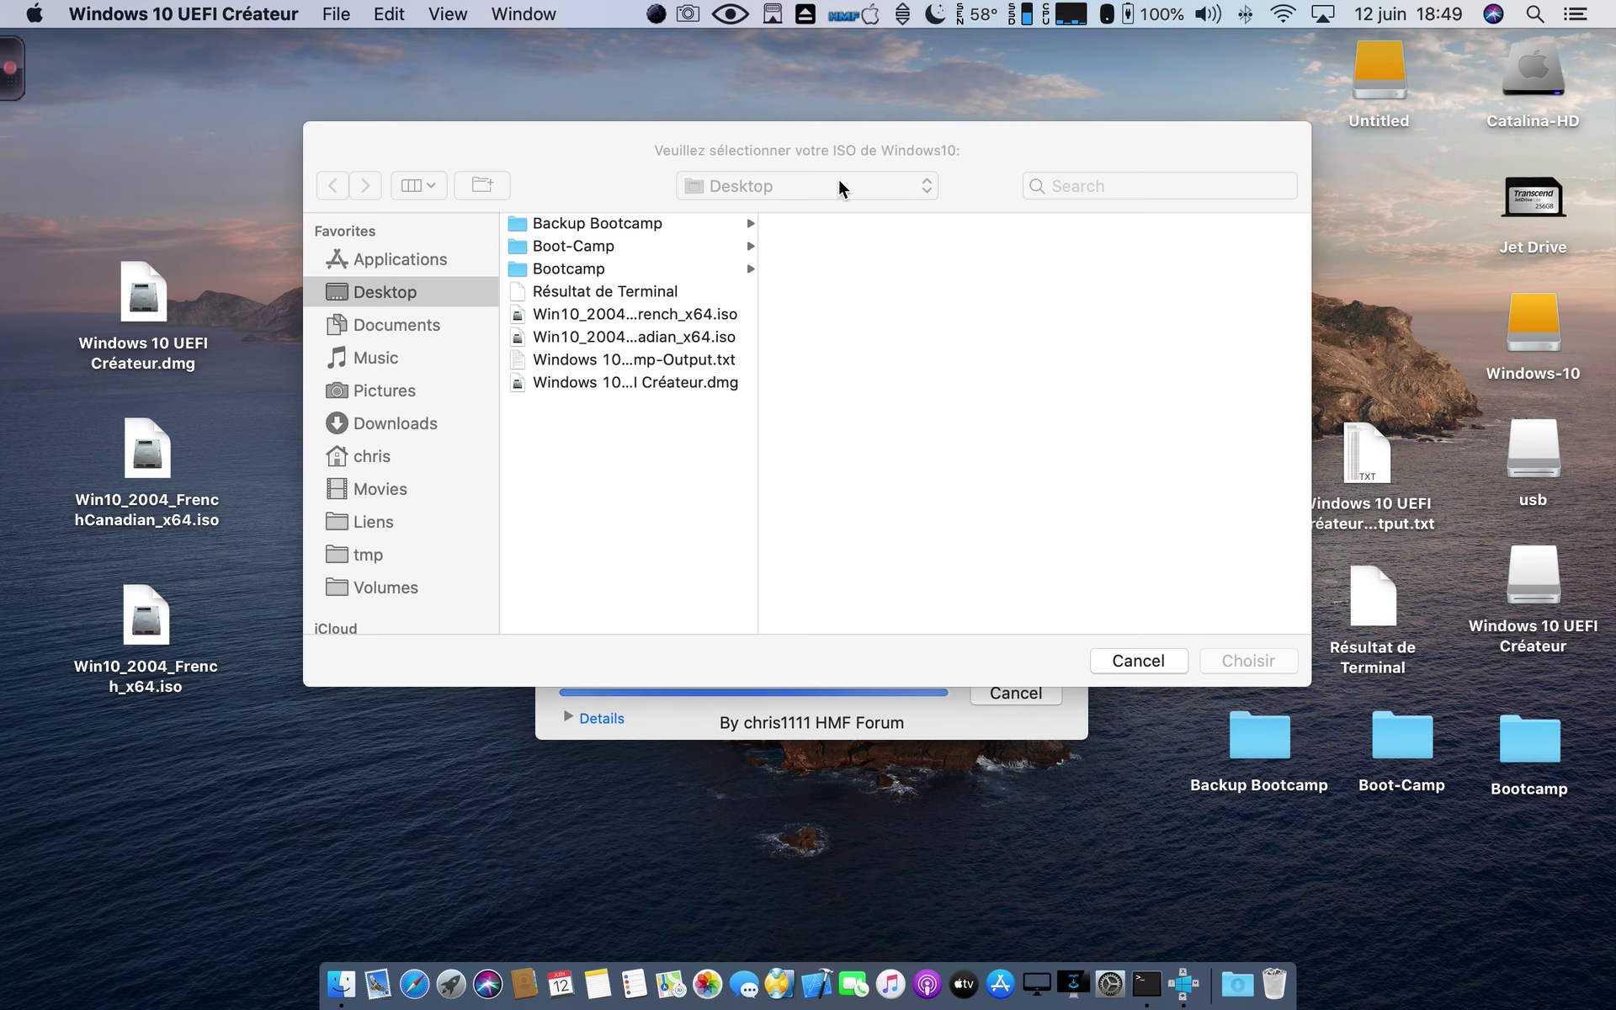
- Select Win10_2004_French_x64.iso from the Desktop as the Windows 10 ISO and continue to the disk formatting stage
{"action": "left_click", "coordinate": [617, 145]}
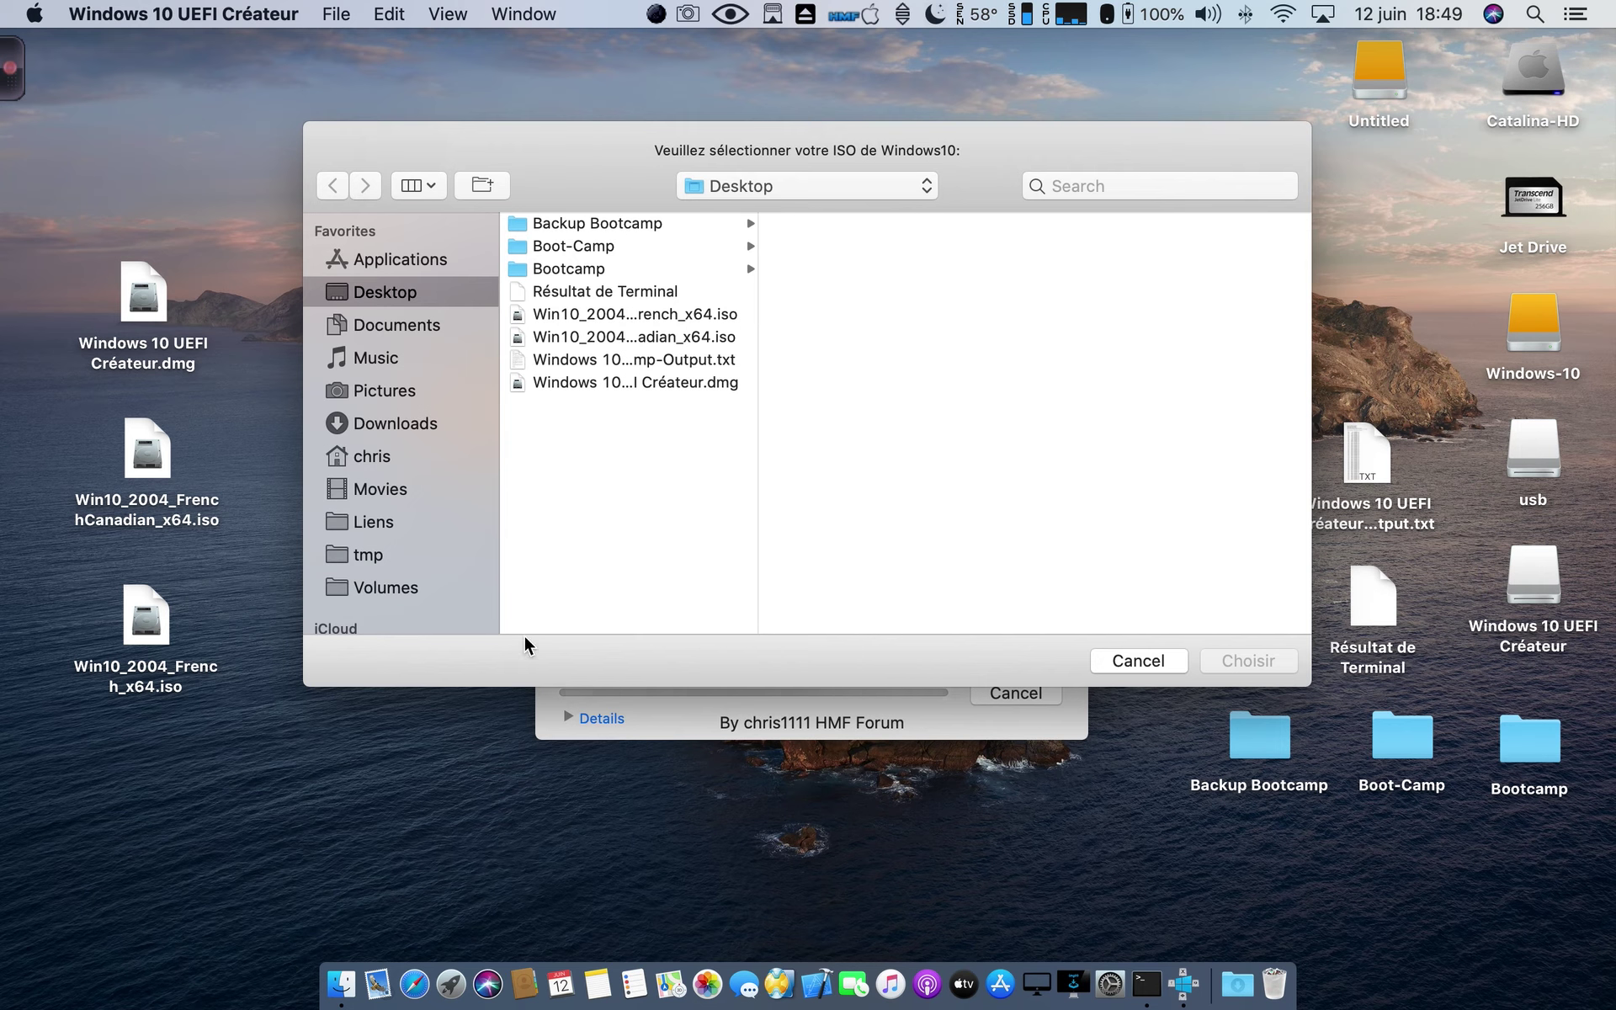
{"action": "double_click", "coordinate": [635, 314]}
{"action": "left_click_drag", "start_coordinate": [1038, 624], "coordinate": [1016, 83]}
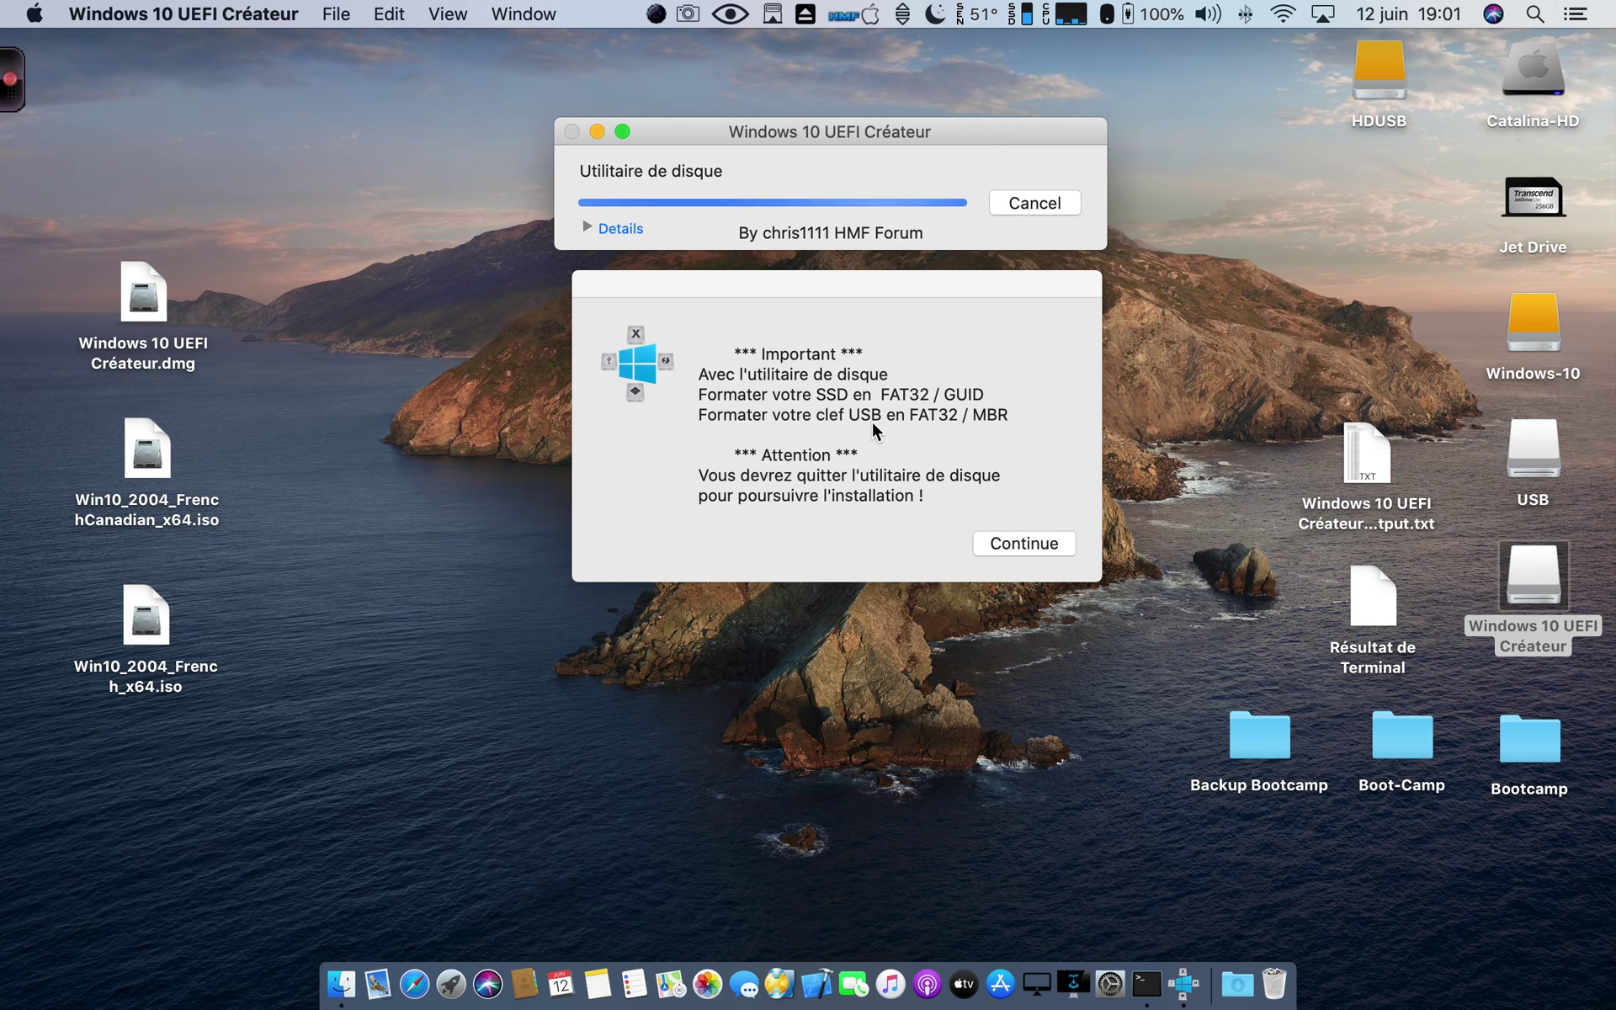
{"action": "left_click", "coordinate": [1023, 543]}
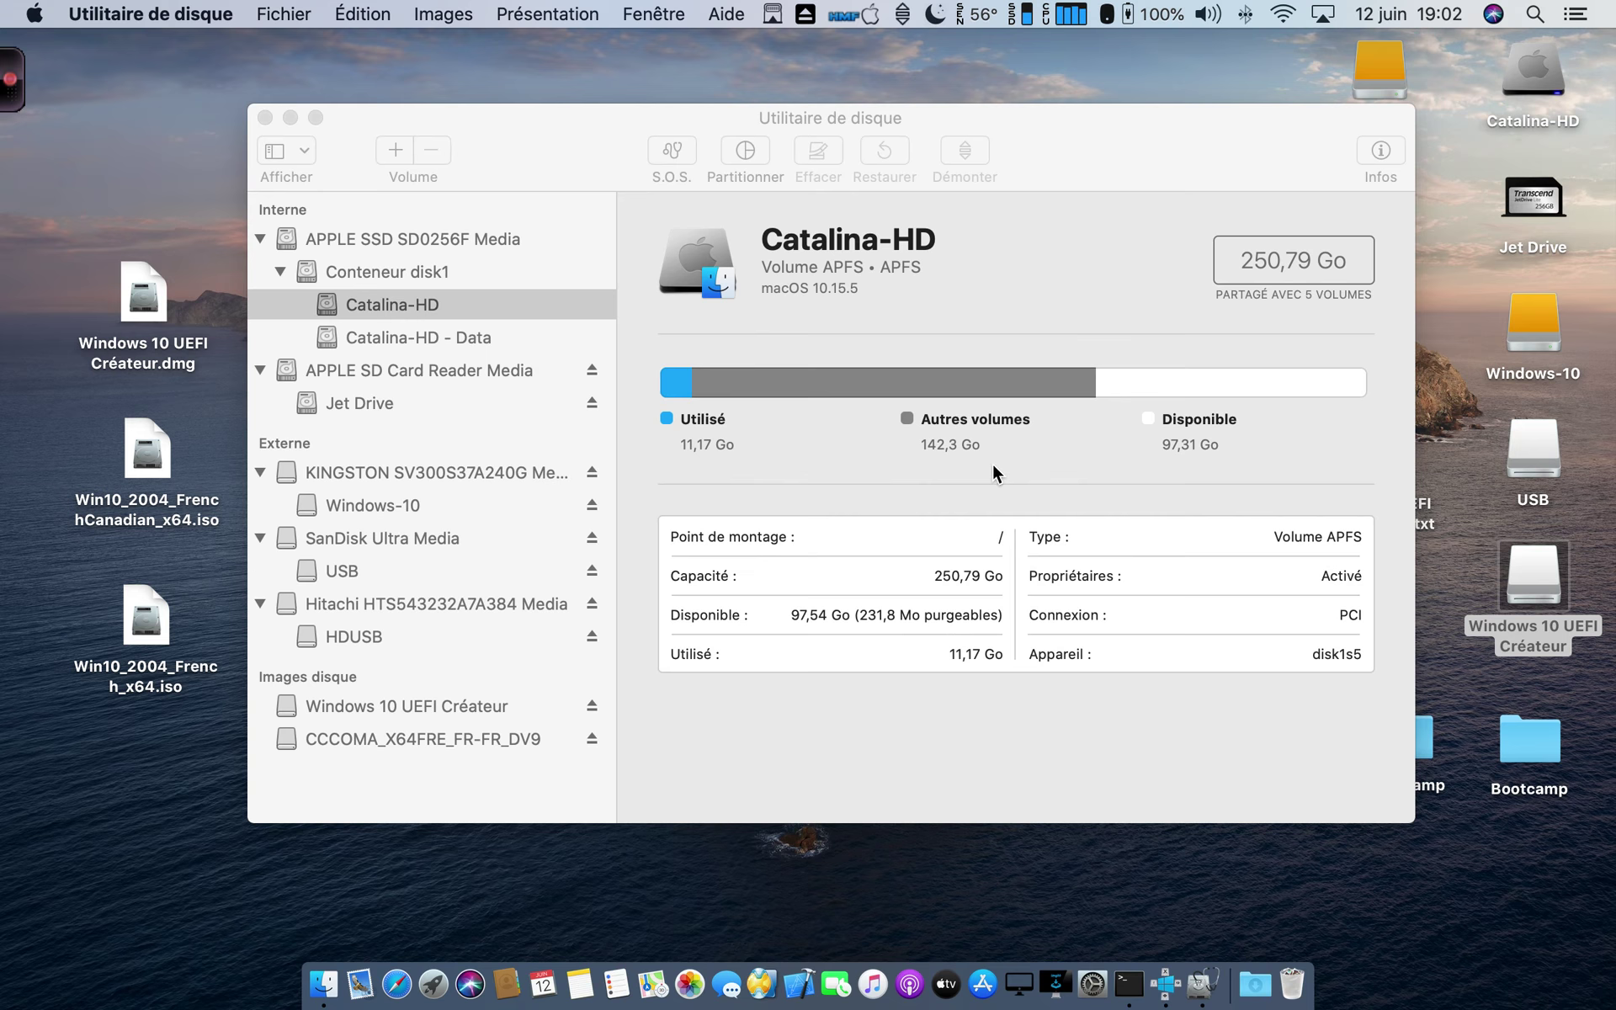
- Erase the Hitachi disk as FAT32 with a GUID partition table, decline it for Time Machine and select the new UNTITLED volume
{"action": "left_click", "coordinate": [451, 601]}
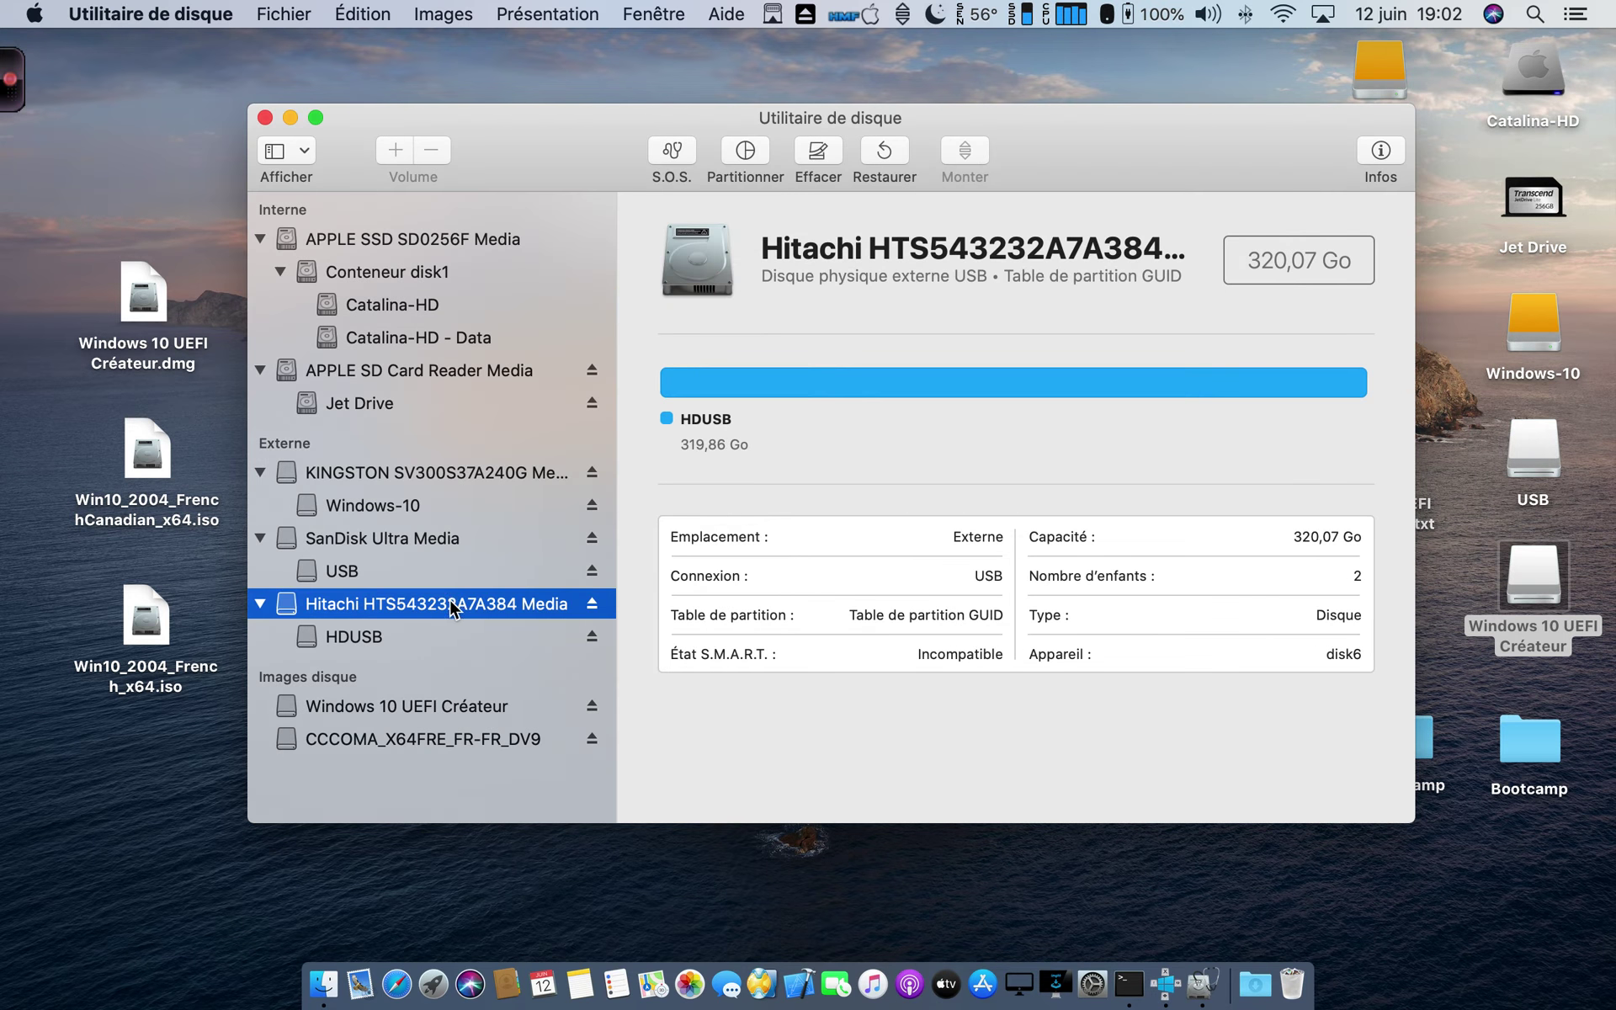
{"action": "left_click", "coordinate": [811, 151]}
{"action": "left_click", "coordinate": [1069, 461]}
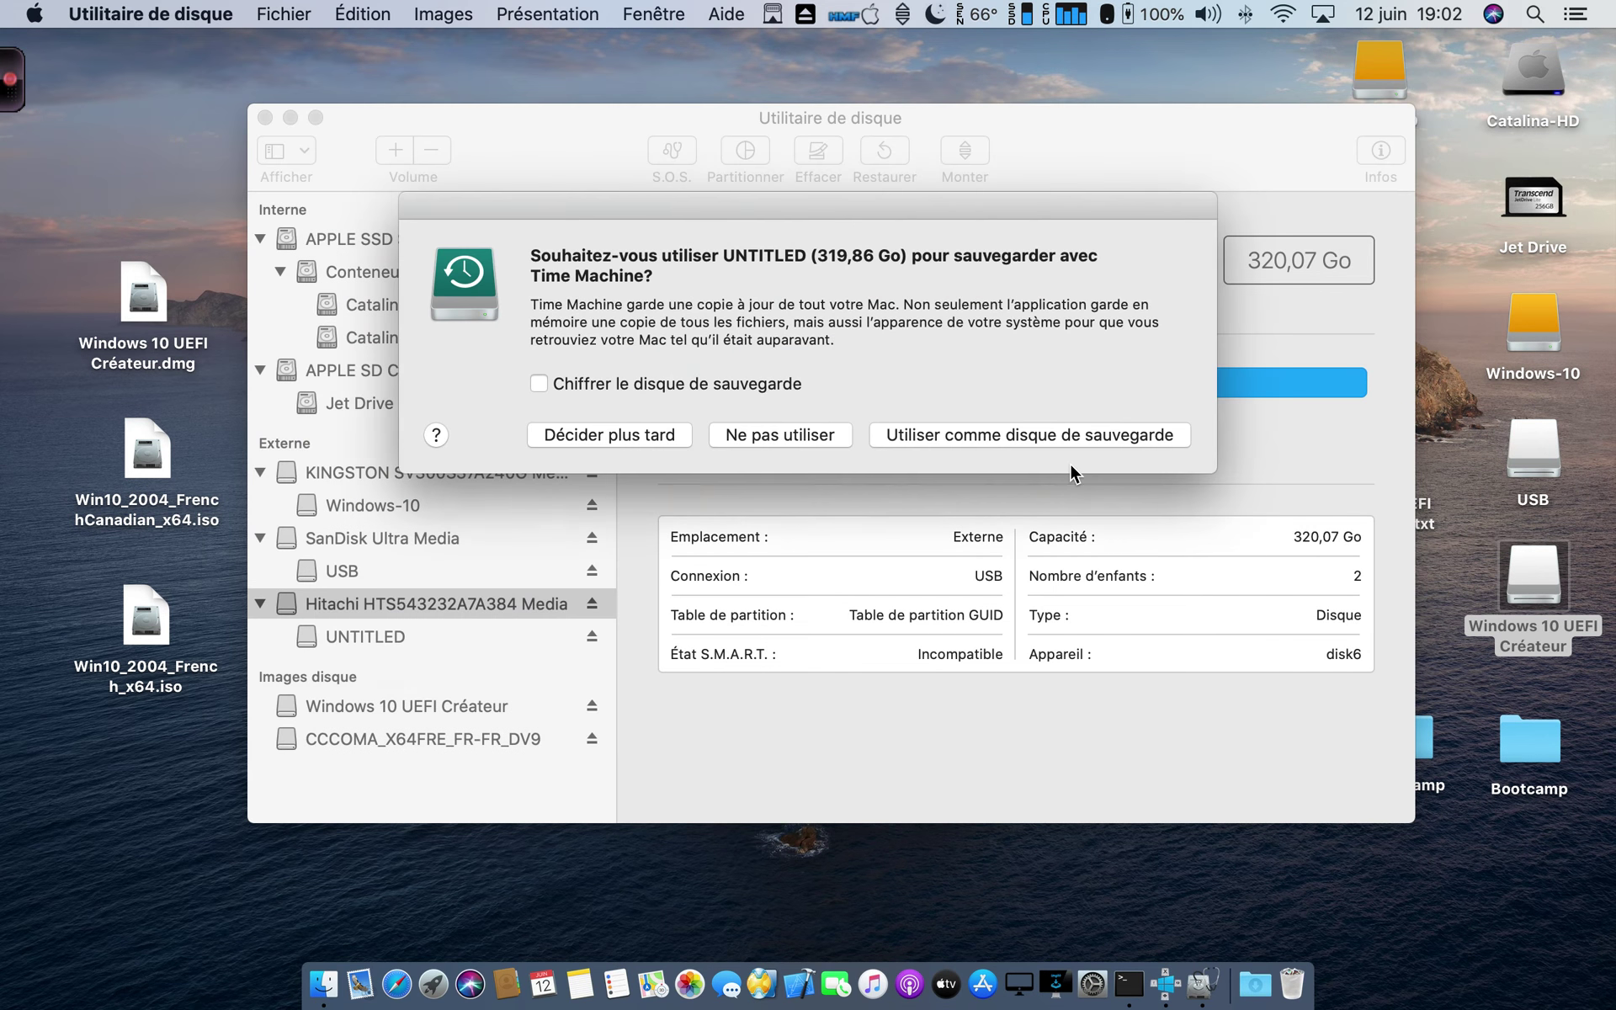
{"action": "left_click", "coordinate": [812, 433]}
{"action": "left_click", "coordinate": [1064, 350]}
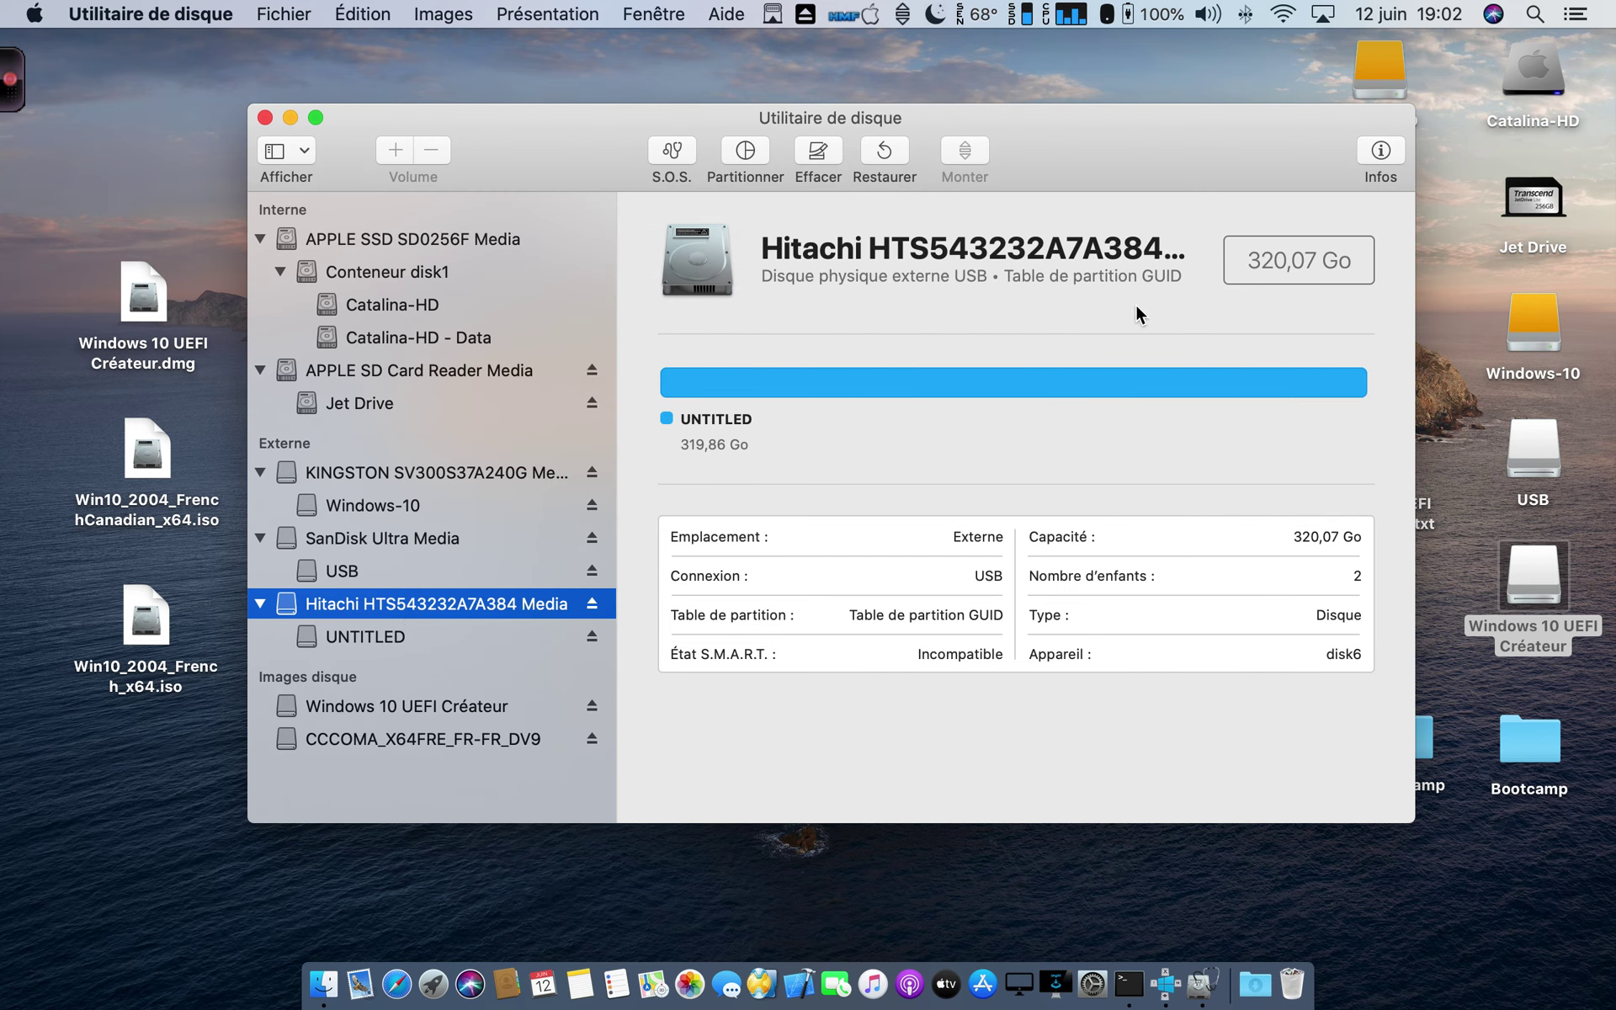
{"action": "left_click", "coordinate": [359, 636]}
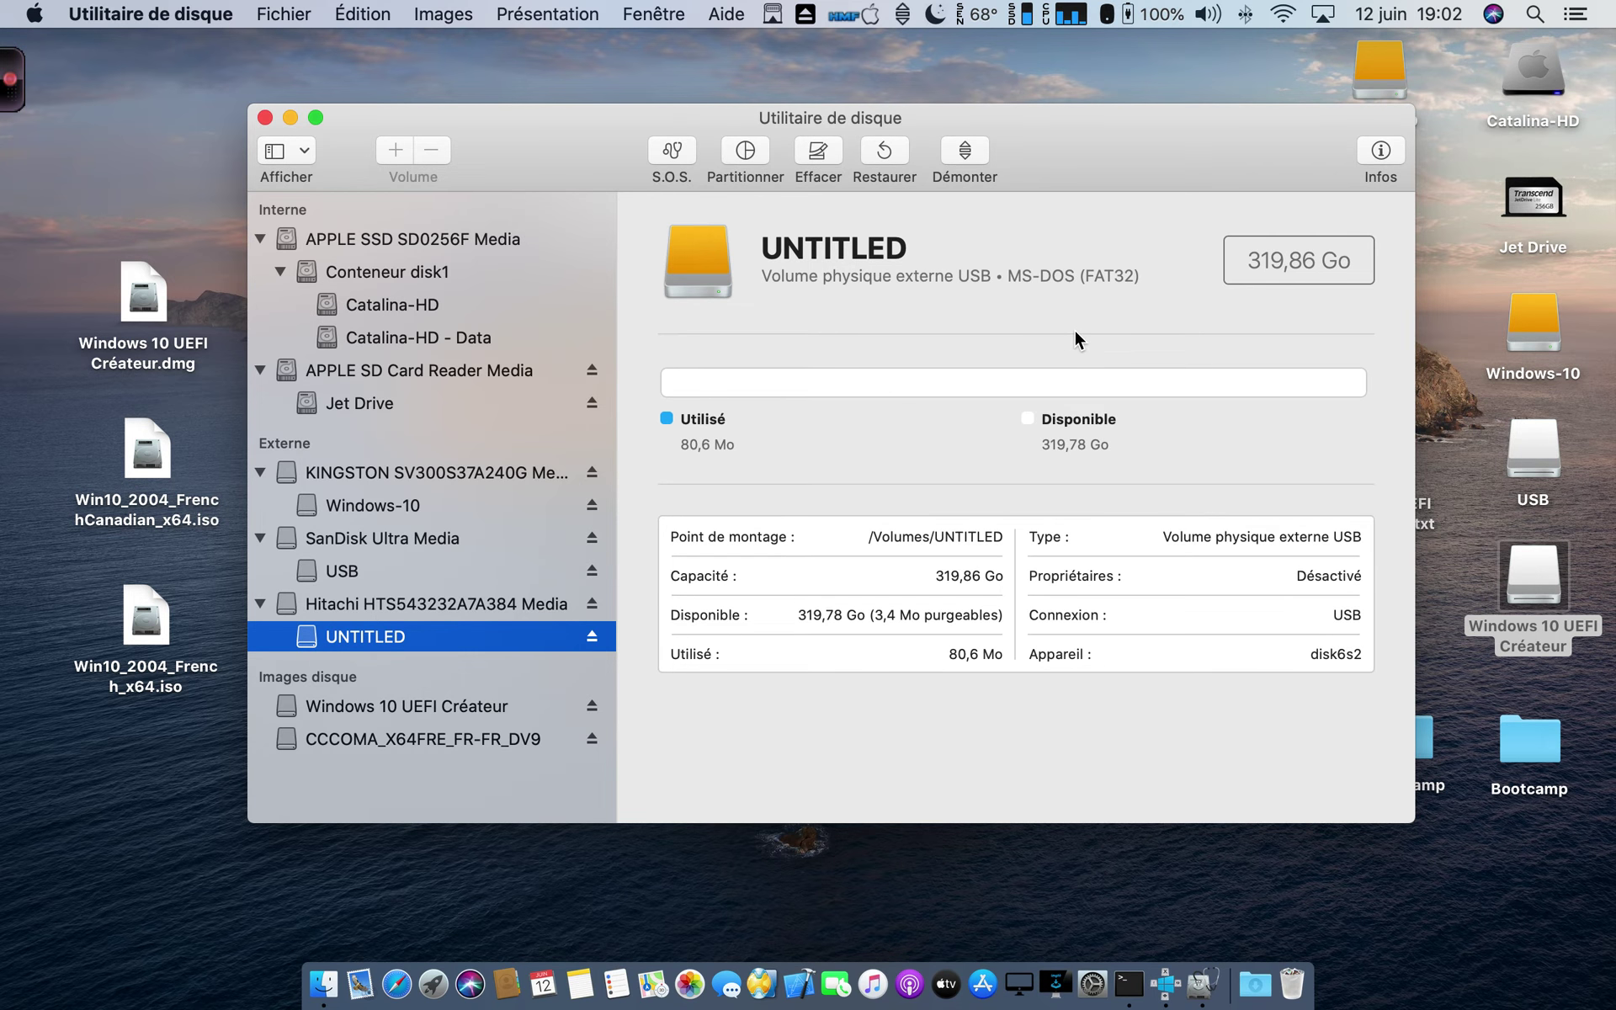
- Erase SanDisk Ultra Media as Mac OS étendu (journalisé) named Sans titre with the Table de partition GUID scheme
{"action": "left_click", "coordinate": [389, 538]}
{"action": "key", "text": "super+shift+e"}
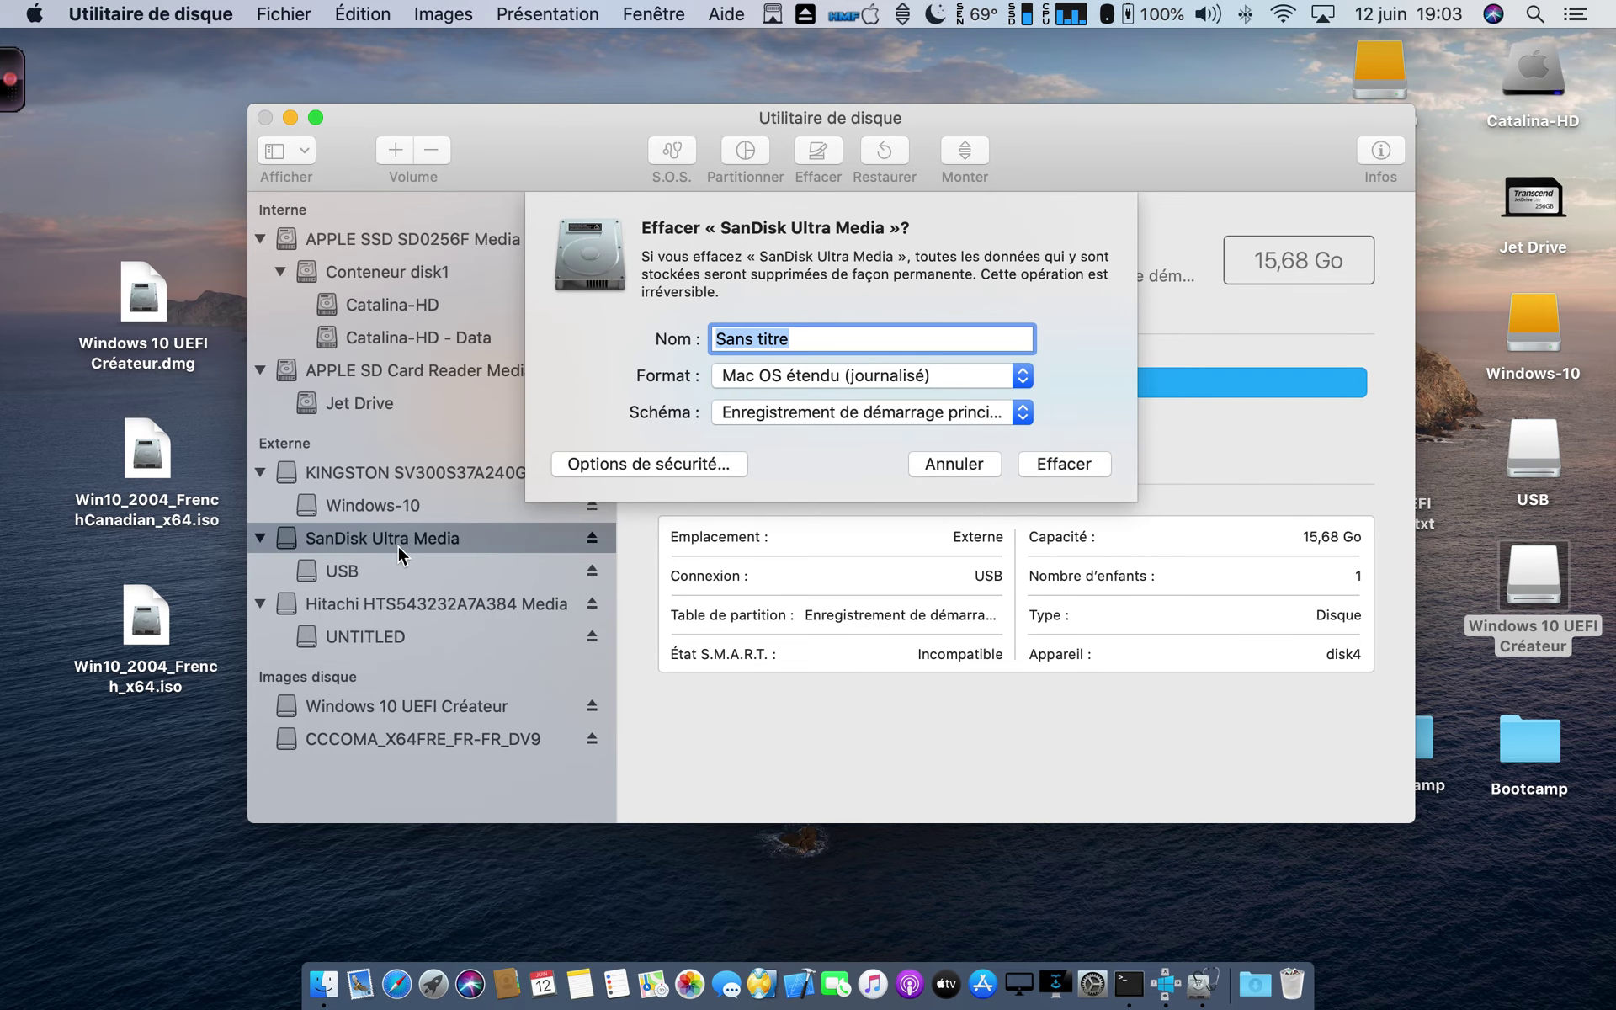
{"action": "left_click", "coordinate": [916, 413]}
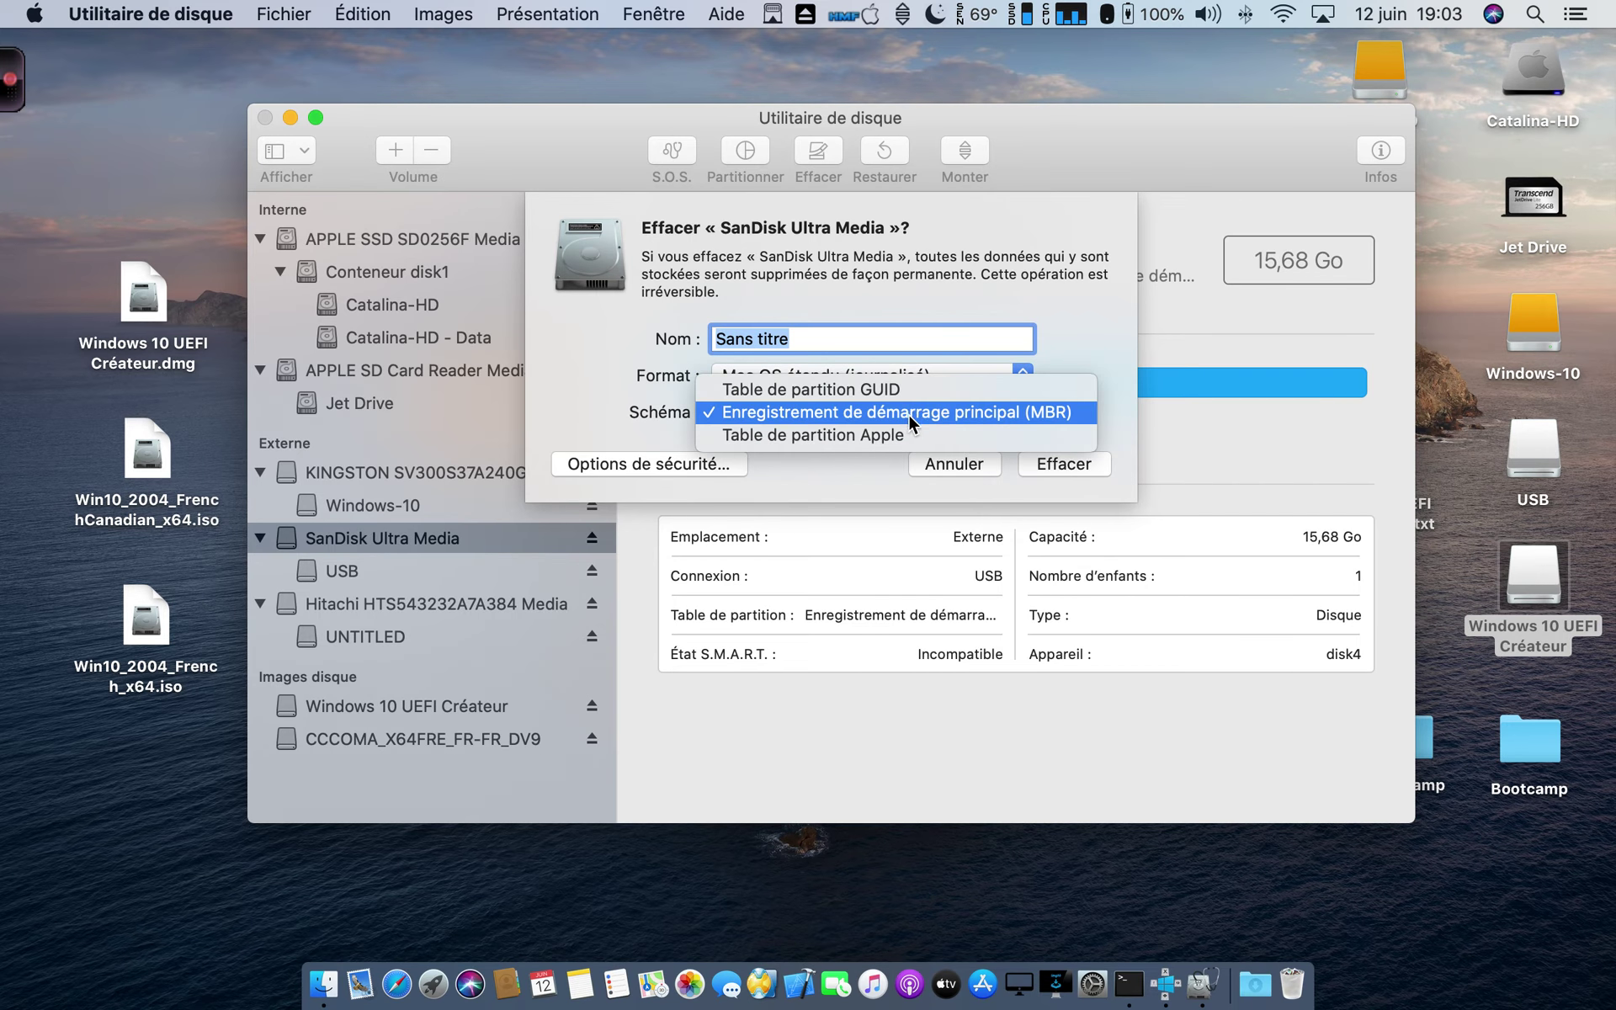
{"action": "left_click", "coordinate": [893, 389]}
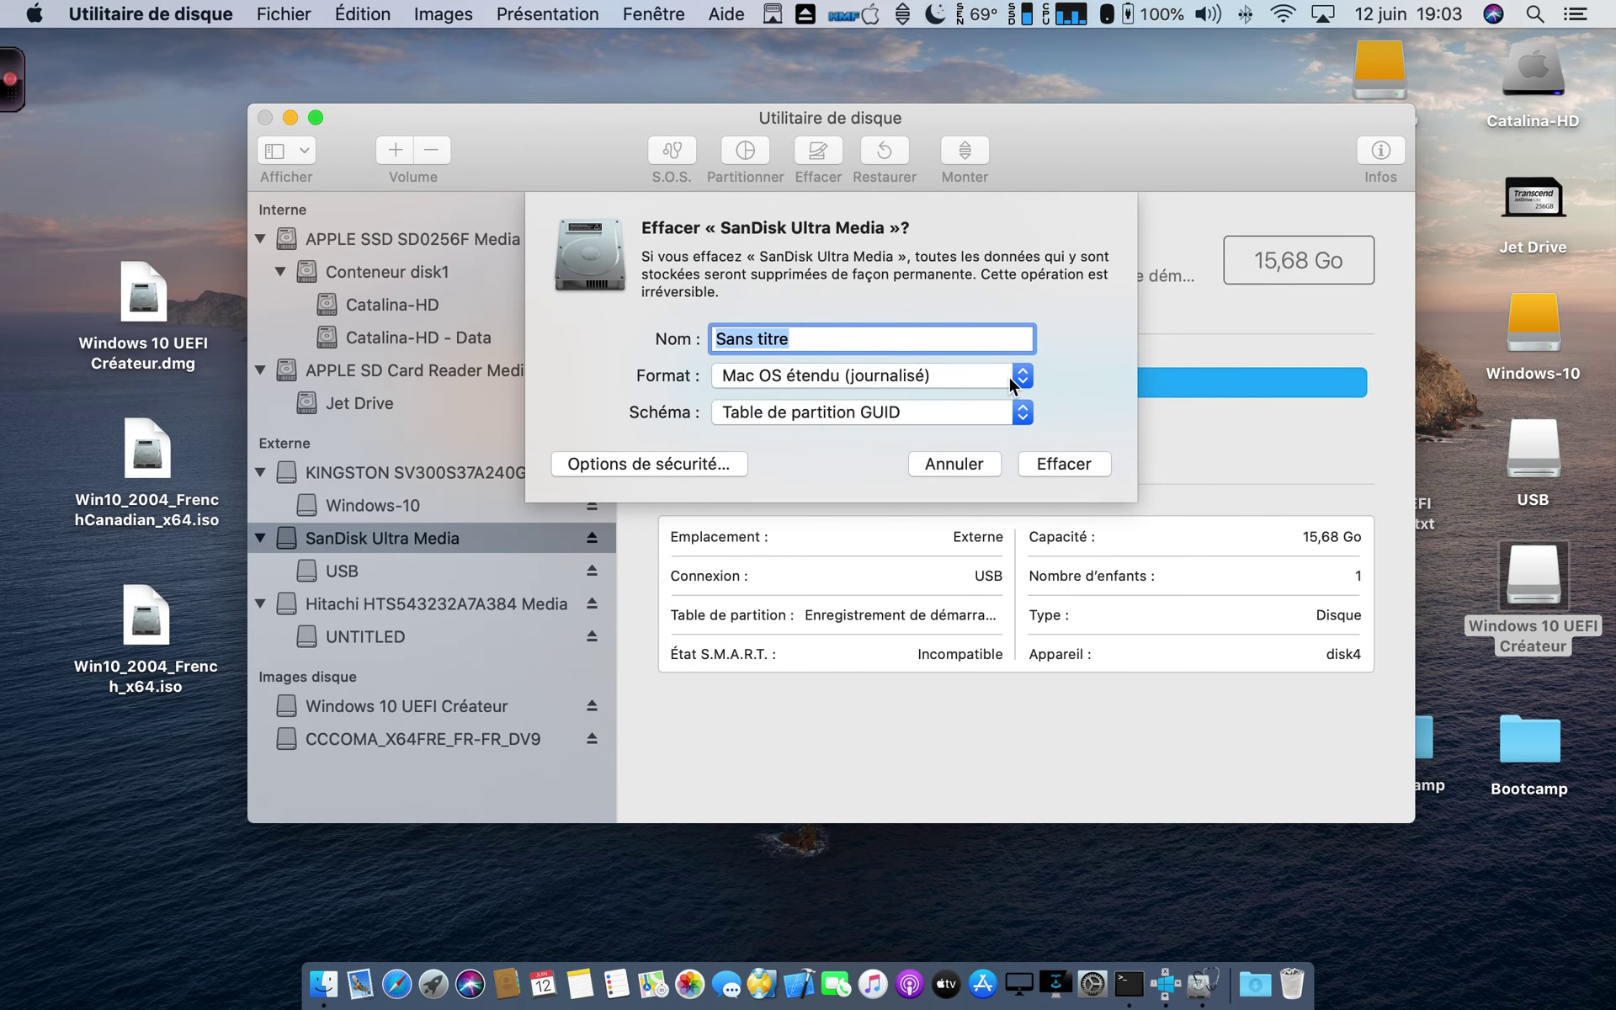
{"action": "left_click", "coordinate": [1079, 465]}
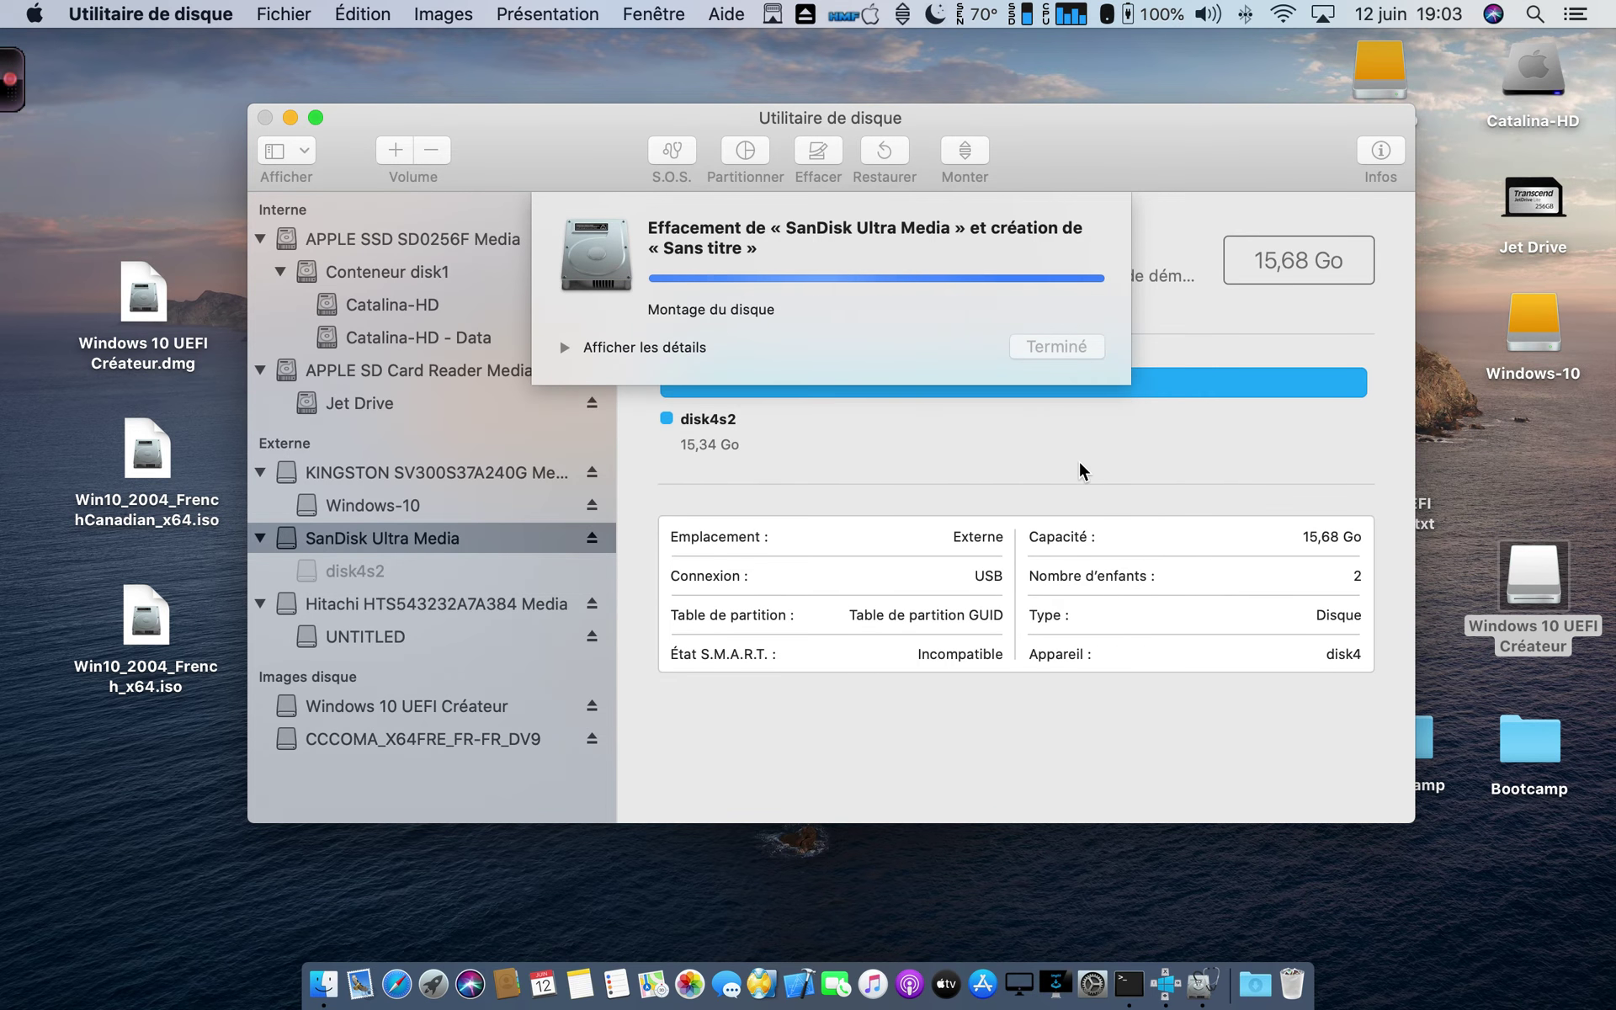
{"action": "left_click", "coordinate": [1057, 340]}
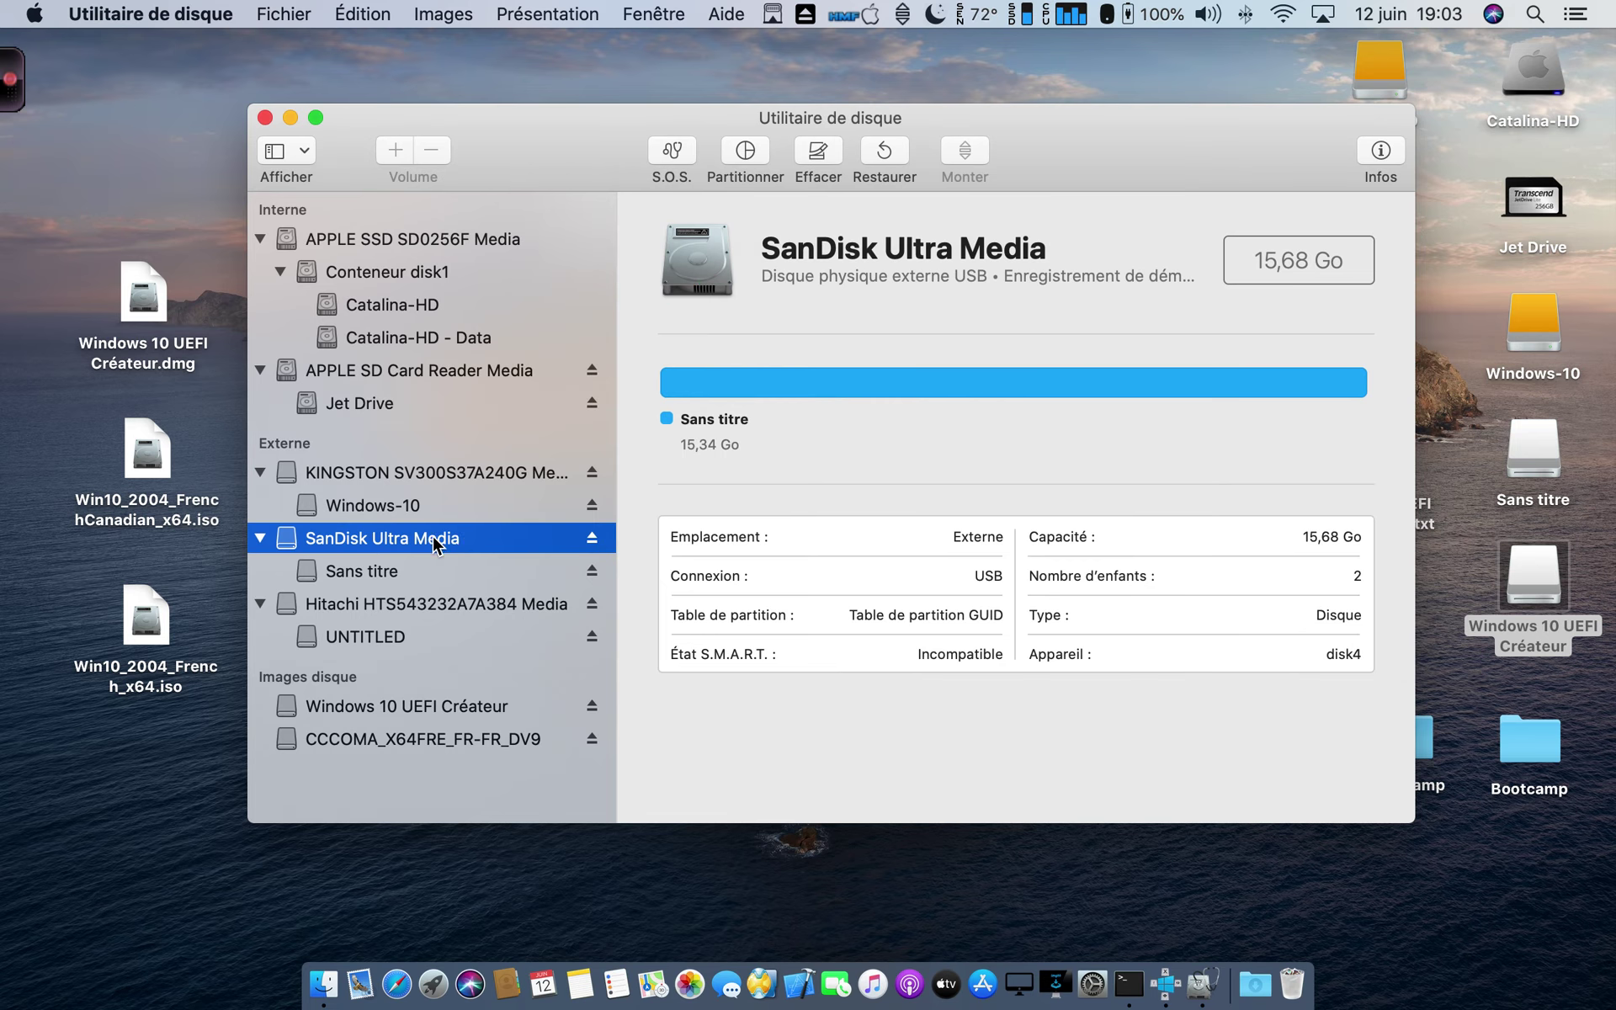
- Set up a new erase of SanDisk Ultra Media with the MBR scheme and the MS-DOS (FAT) format
{"action": "left_click", "coordinate": [821, 150]}
{"action": "left_click", "coordinate": [876, 412]}
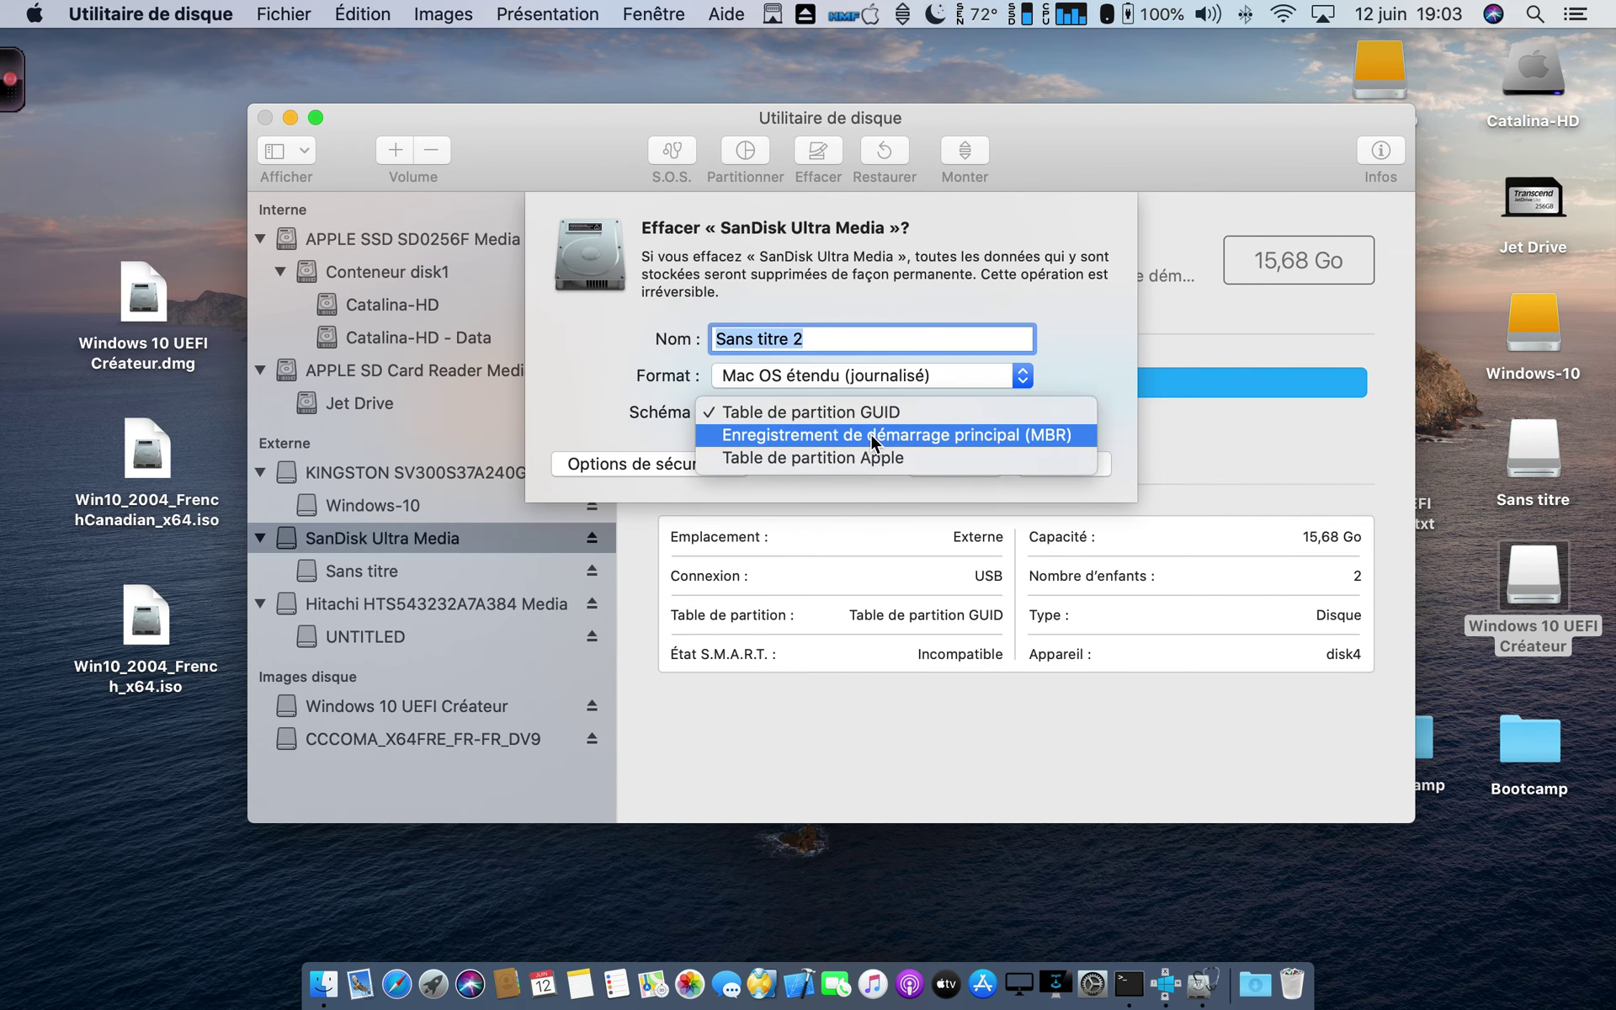
{"action": "left_click", "coordinate": [871, 434]}
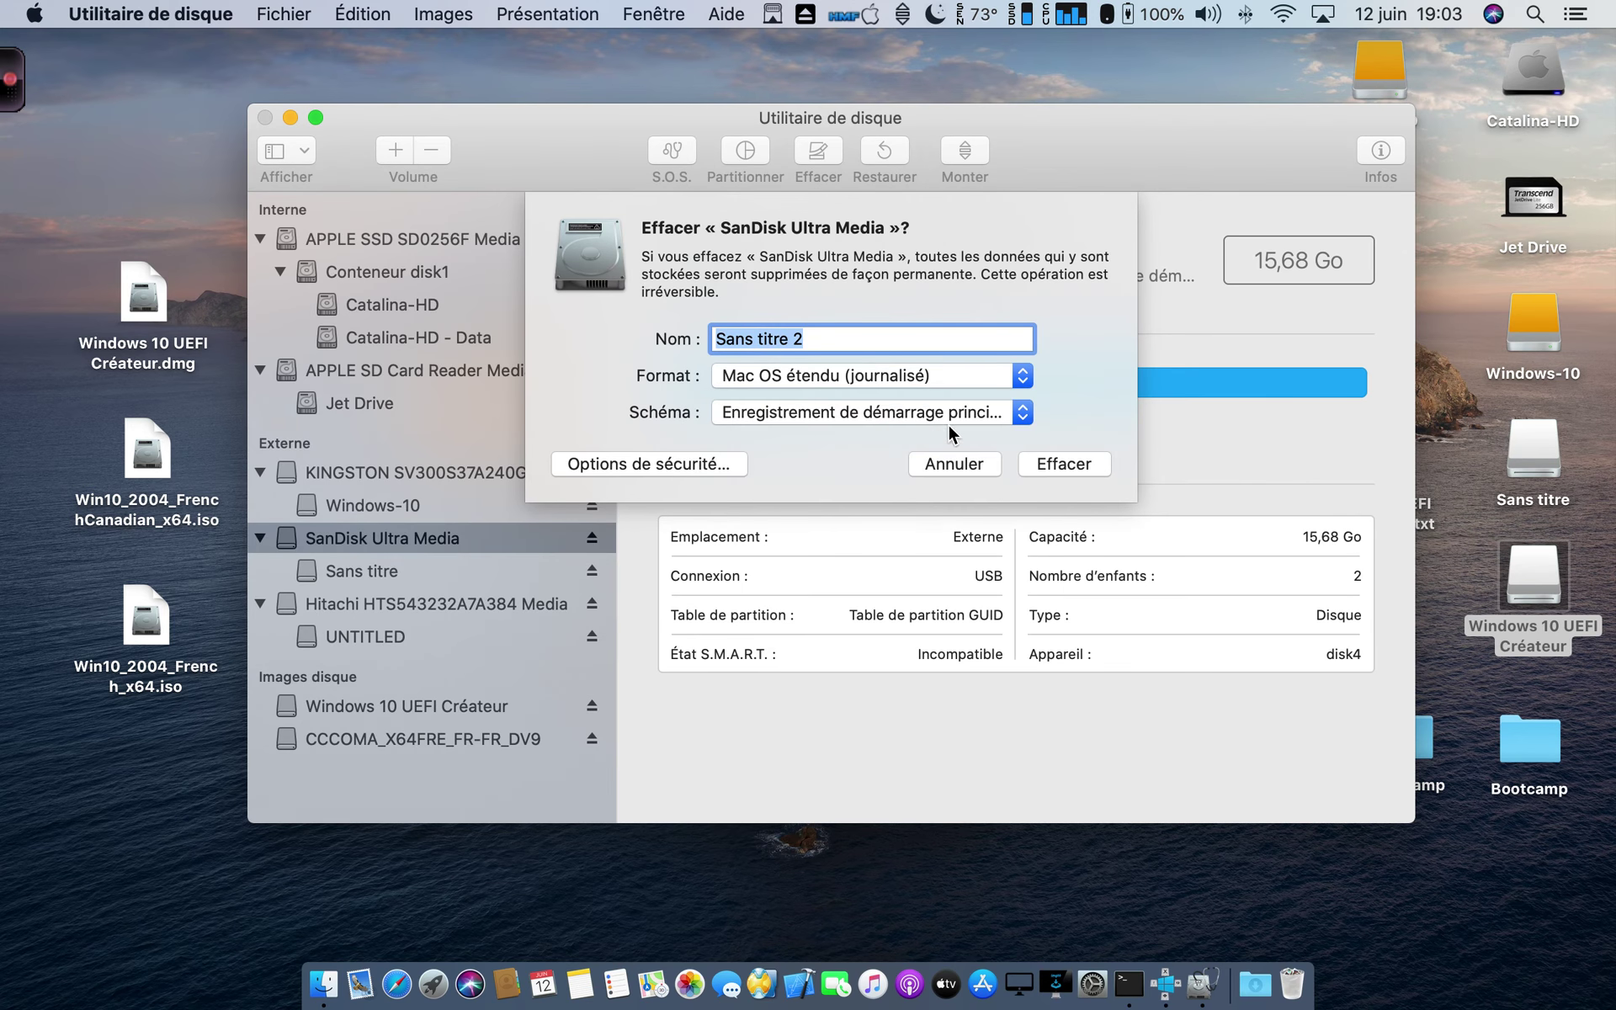
{"action": "left_click", "coordinate": [948, 422]}
{"action": "left_click", "coordinate": [945, 417]}
{"action": "left_click", "coordinate": [917, 380]}
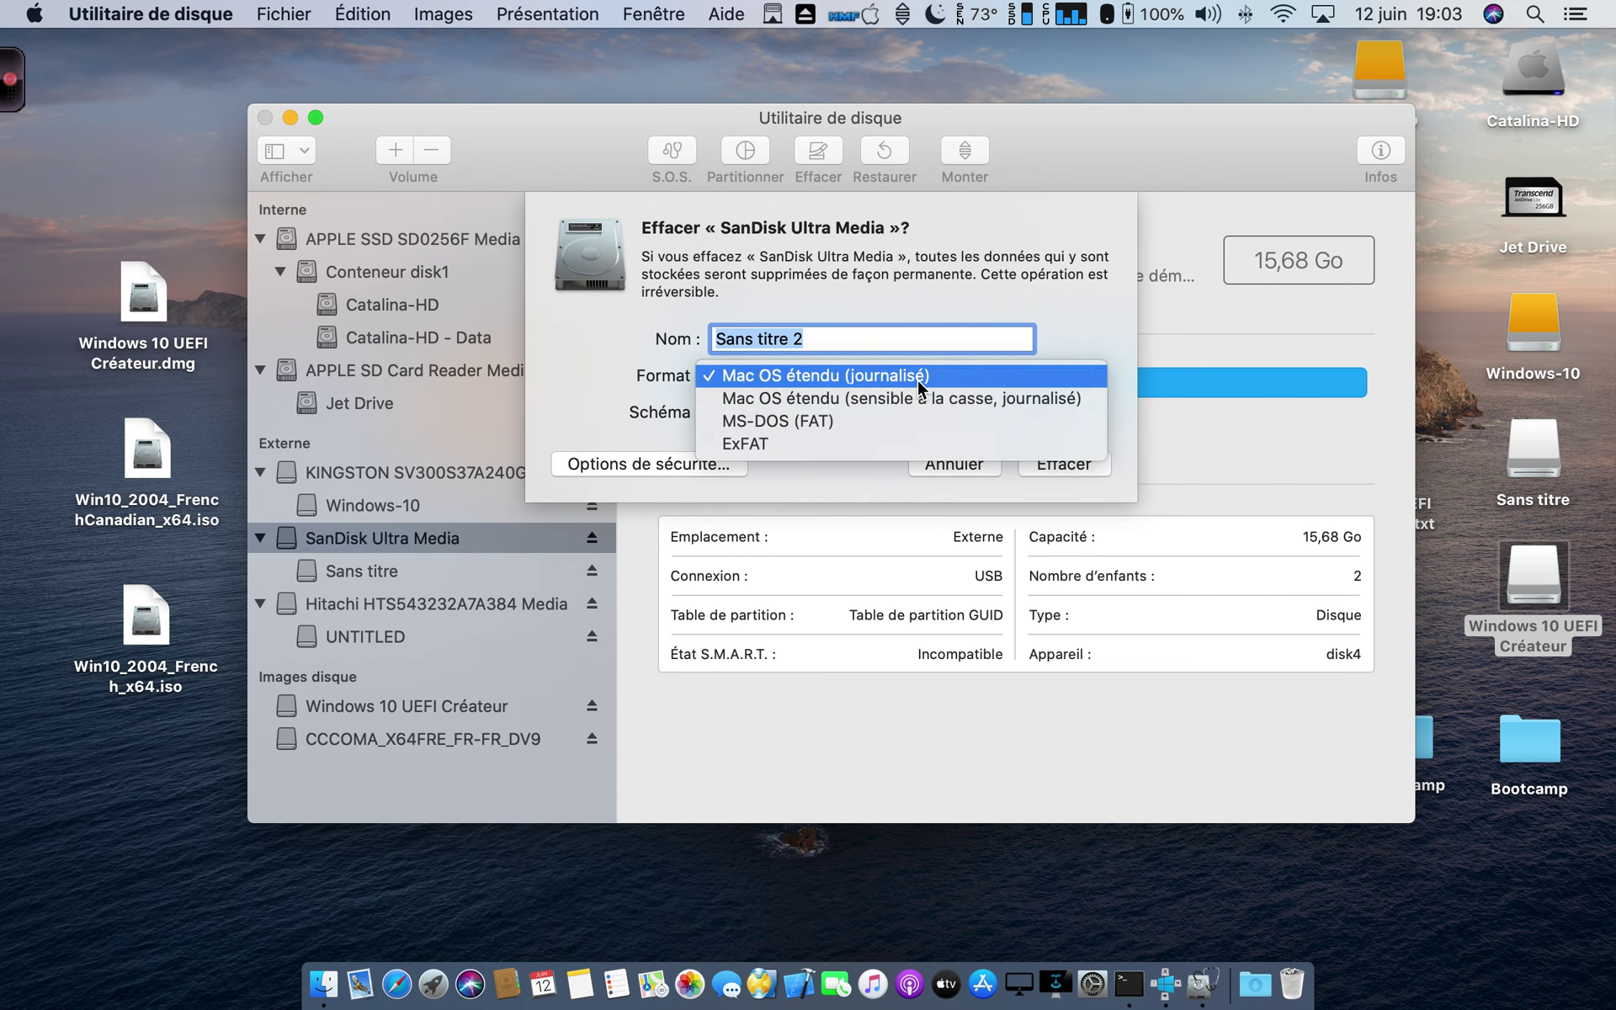
{"action": "left_click", "coordinate": [817, 422]}
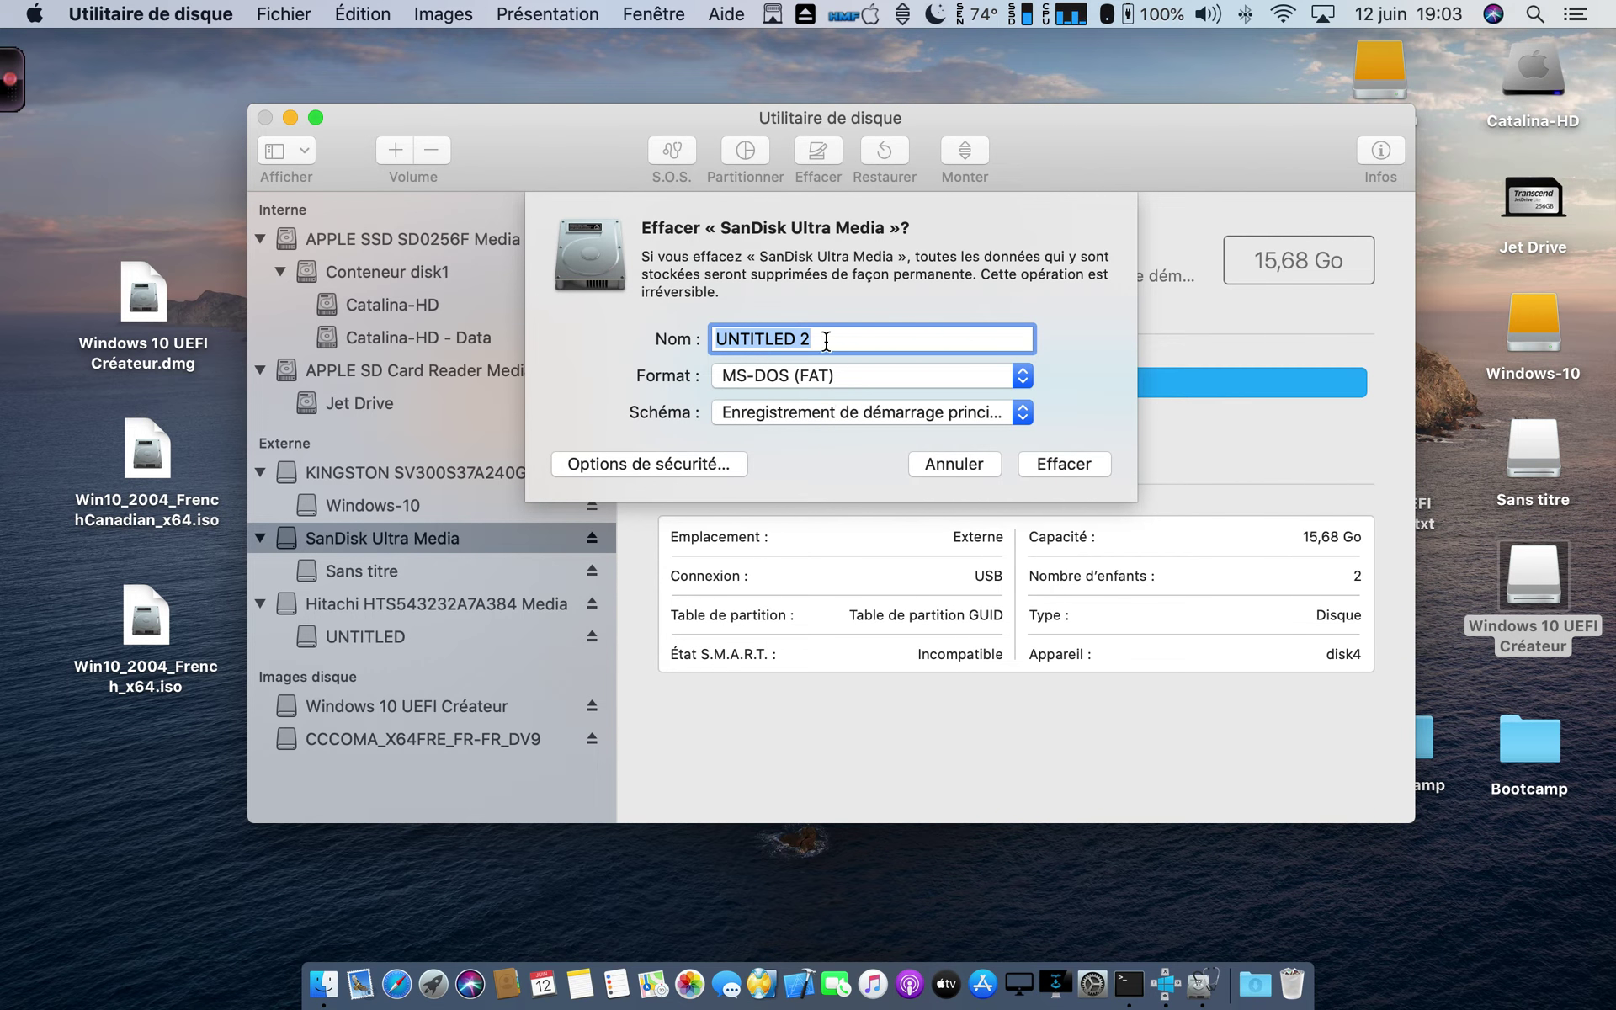
- Name the volume USB, erase SanDisk Ultra Media and close Utilitaire de disque to resume the installation
{"action": "left_click_drag", "start_coordinate": [826, 337], "coordinate": [695, 330]}
{"action": "key", "text": "BackSpace"}
{"action": "type", "text": "USB"}
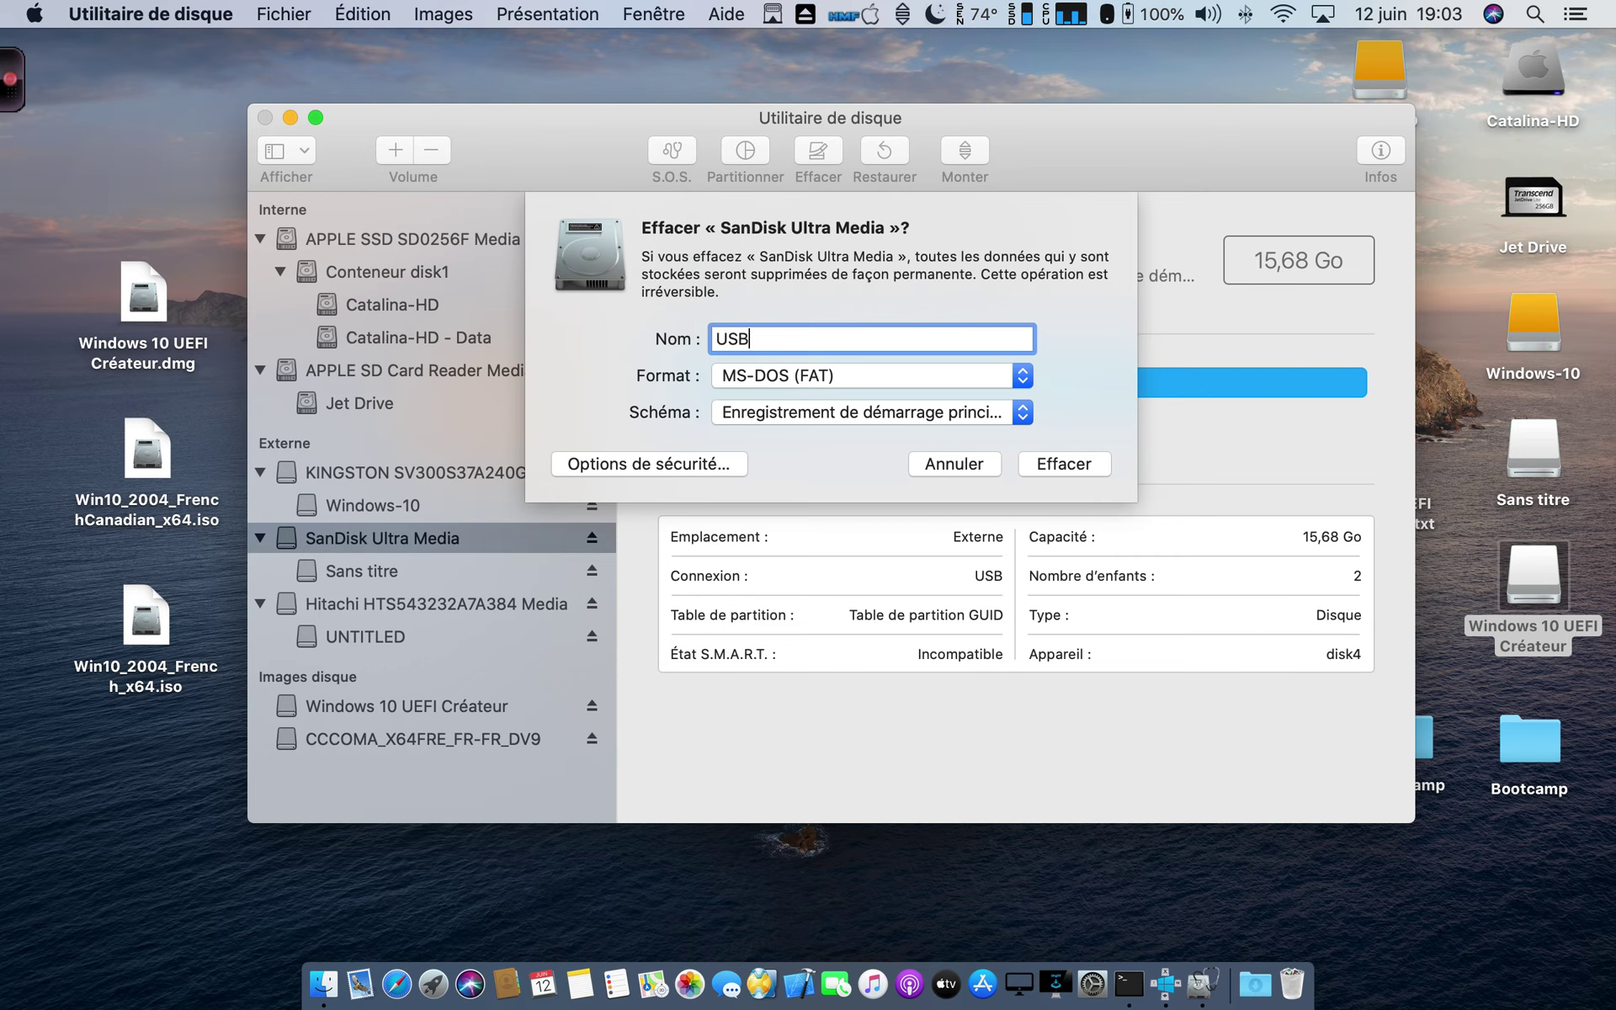
{"action": "left_click", "coordinate": [778, 411]}
{"action": "left_click", "coordinate": [779, 410]}
{"action": "left_click", "coordinate": [1053, 461]}
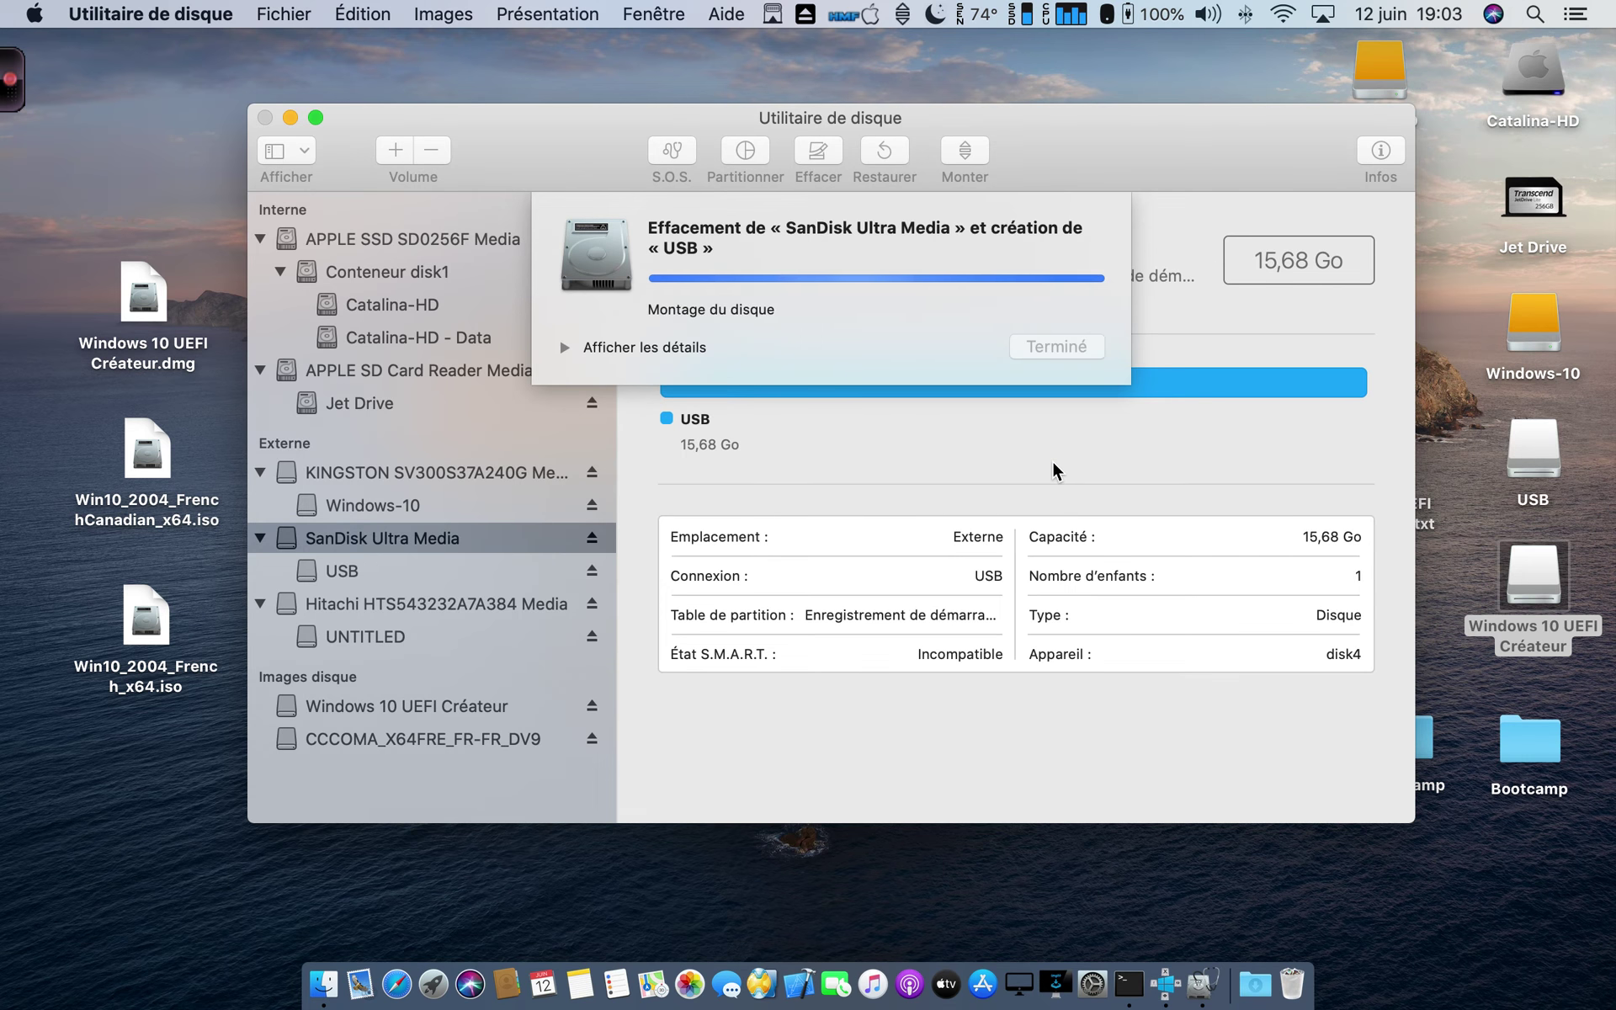
{"action": "left_click", "coordinate": [1068, 347]}
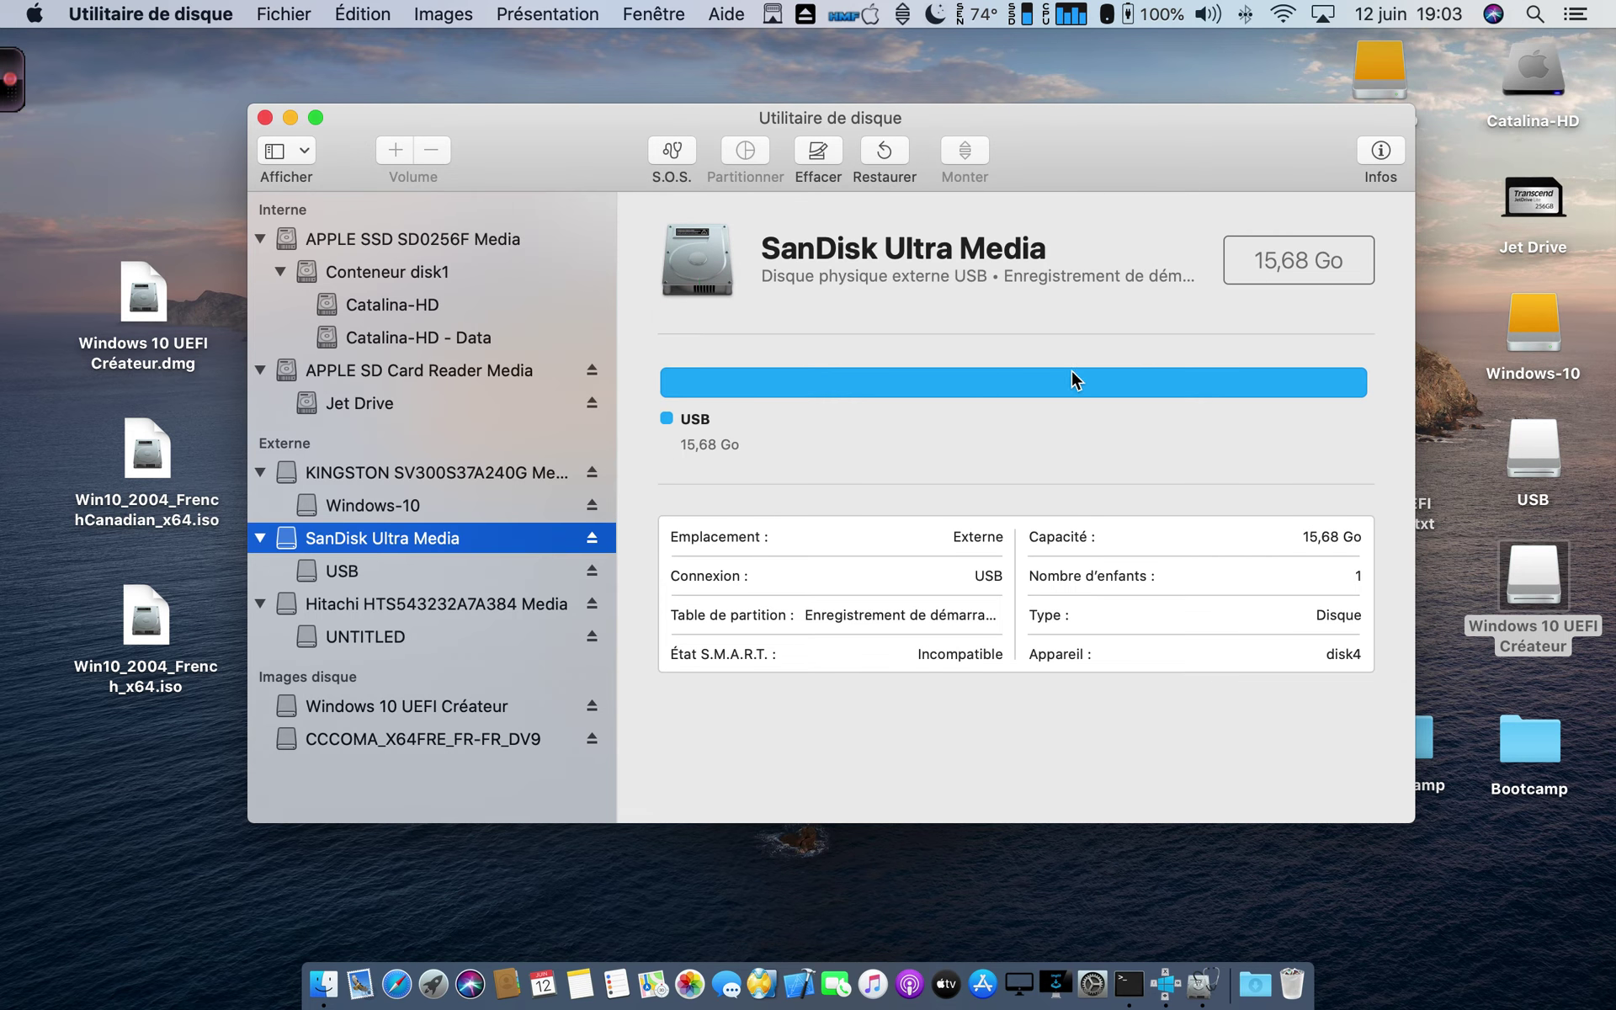
{"action": "left_click", "coordinate": [264, 118]}
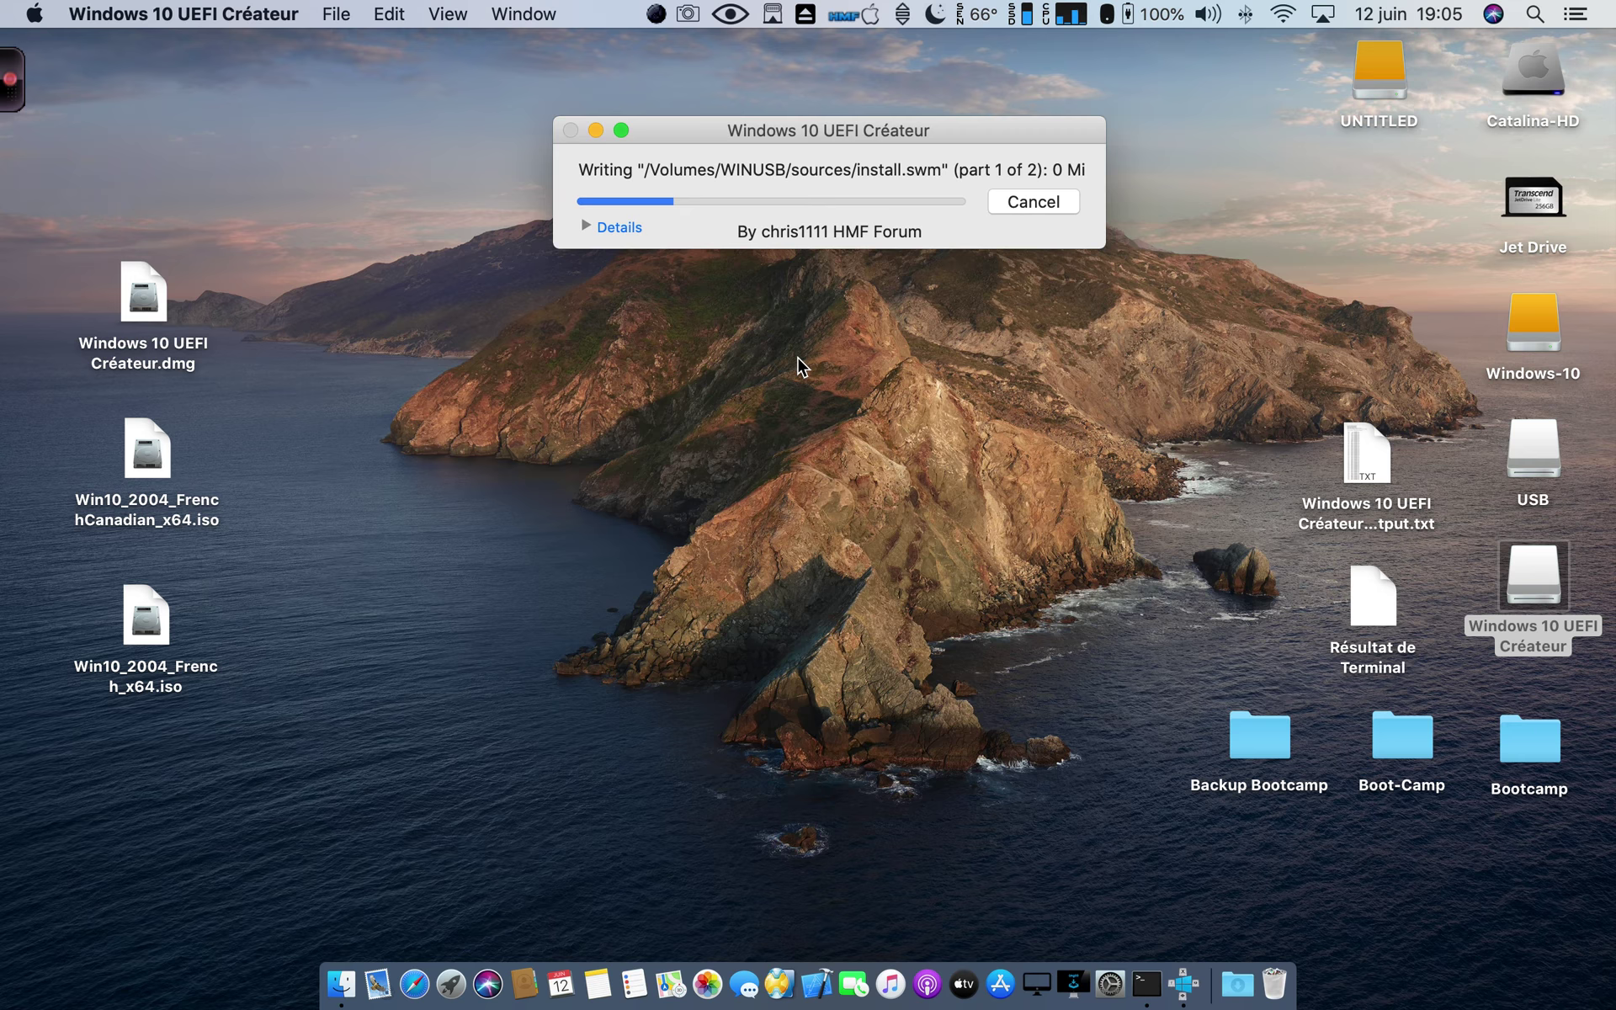
- Move the progress window lower and examine the detailed log of the install file being written
{"action": "left_click_drag", "start_coordinate": [687, 130], "coordinate": [662, 218]}
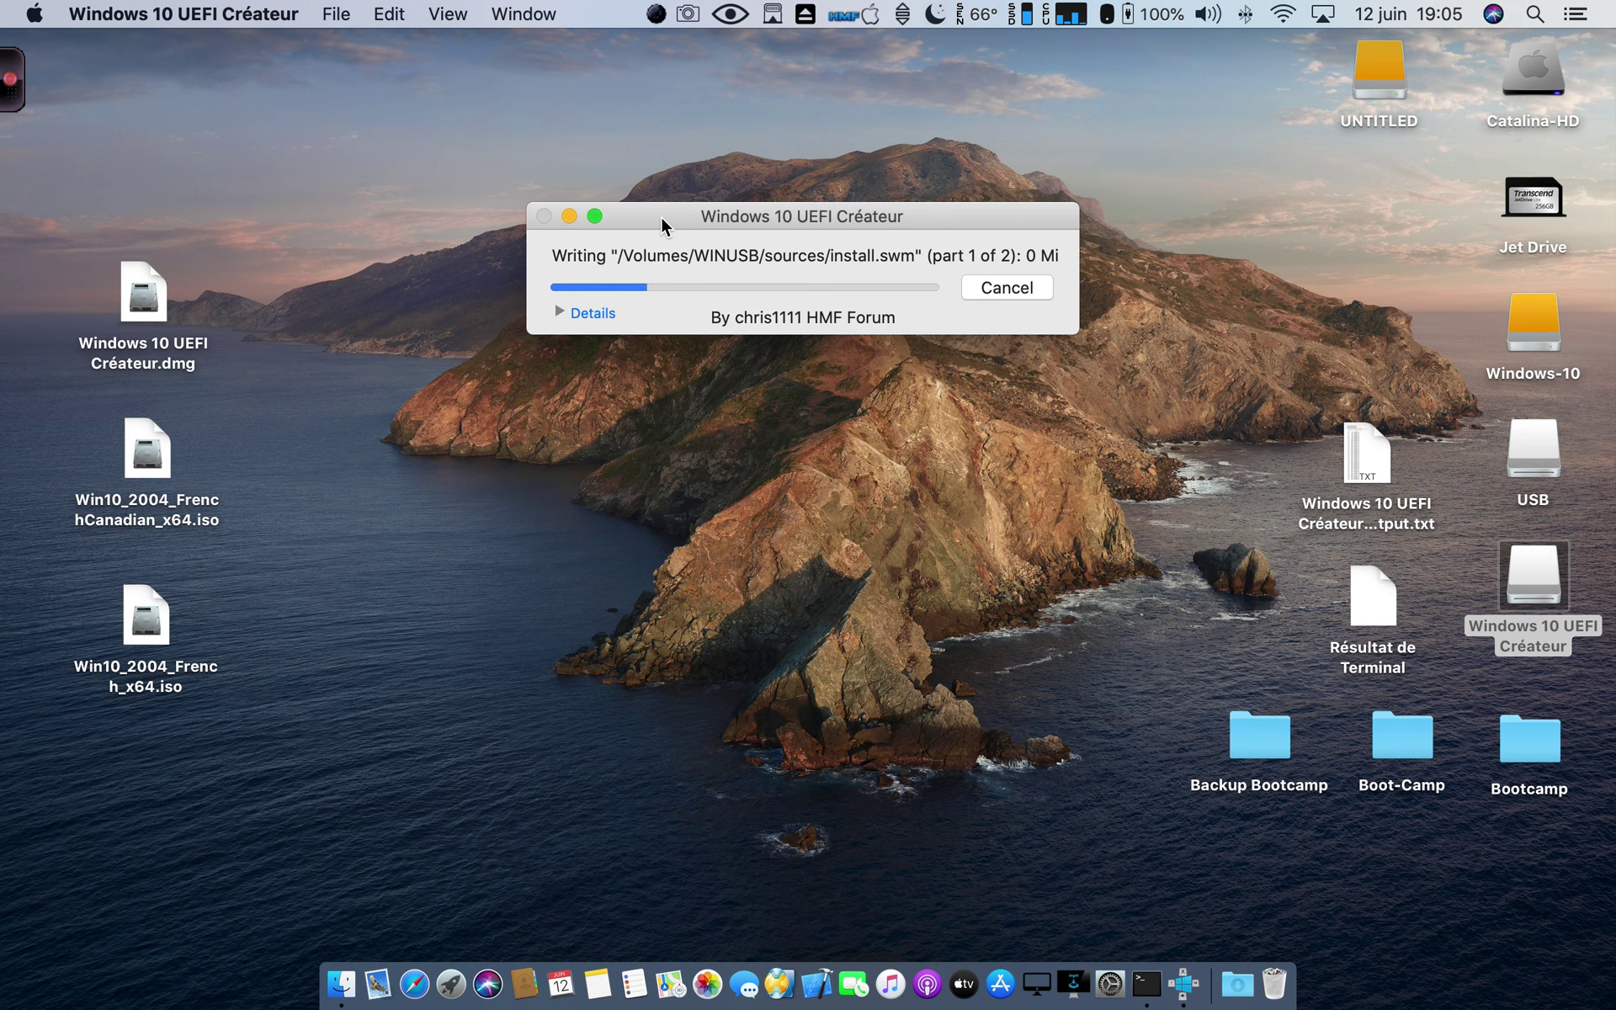
{"action": "left_click", "coordinate": [558, 313]}
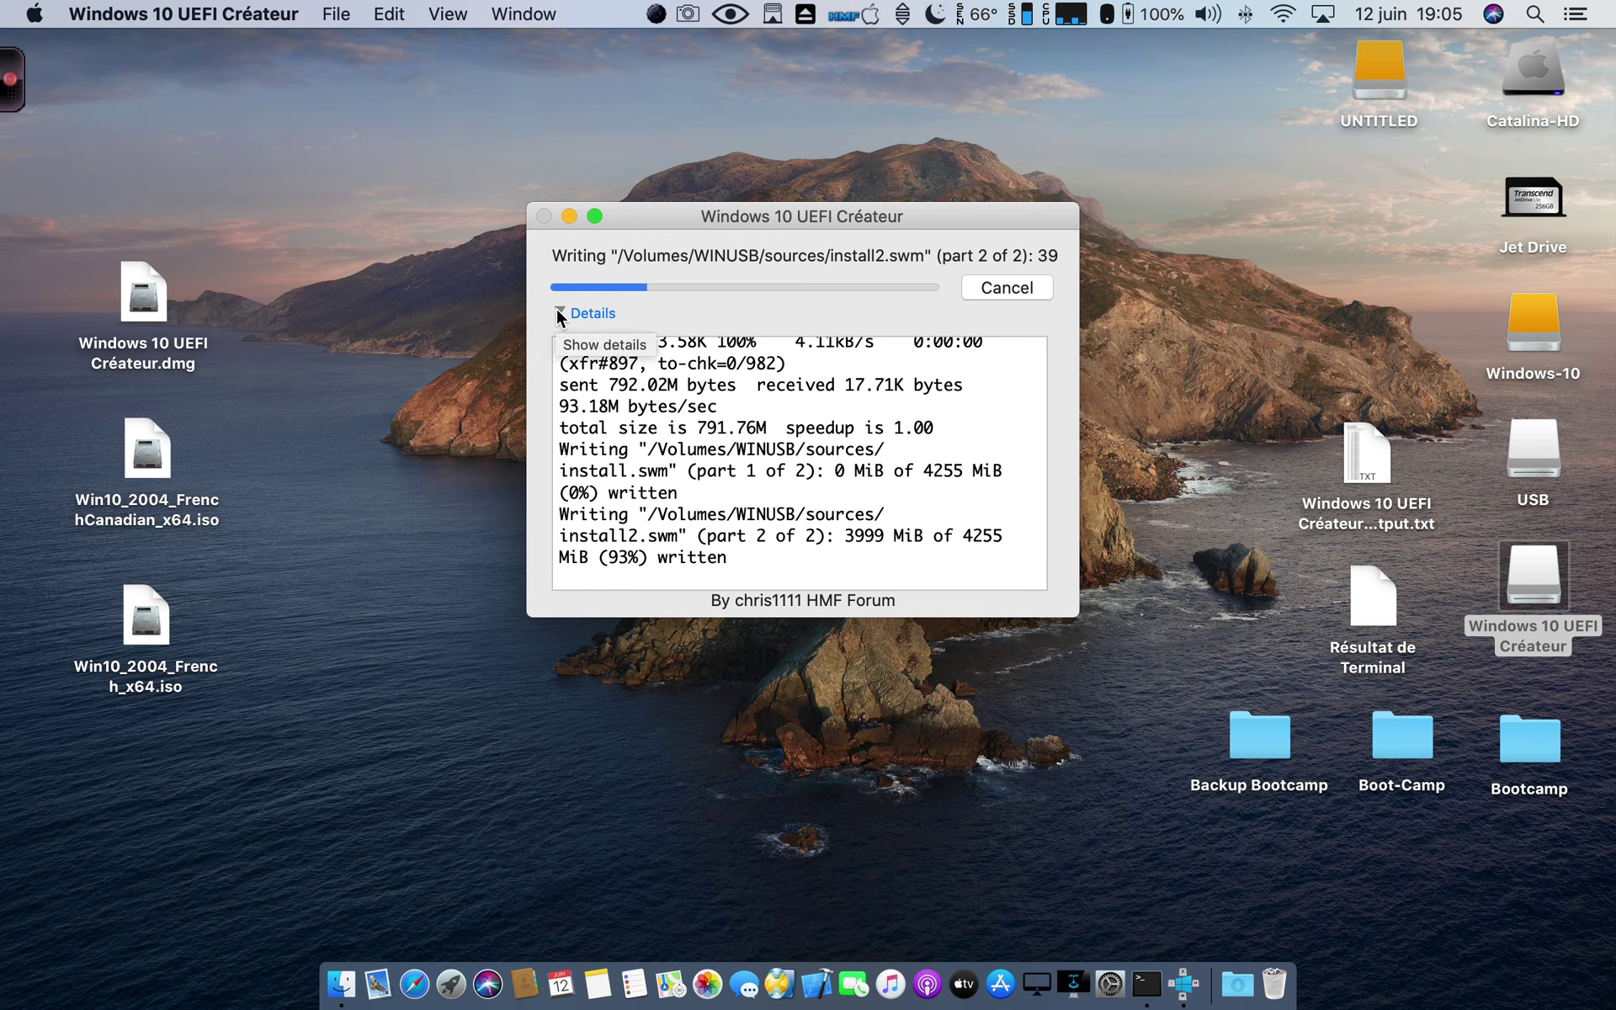
{"action": "left_click", "coordinate": [557, 310]}
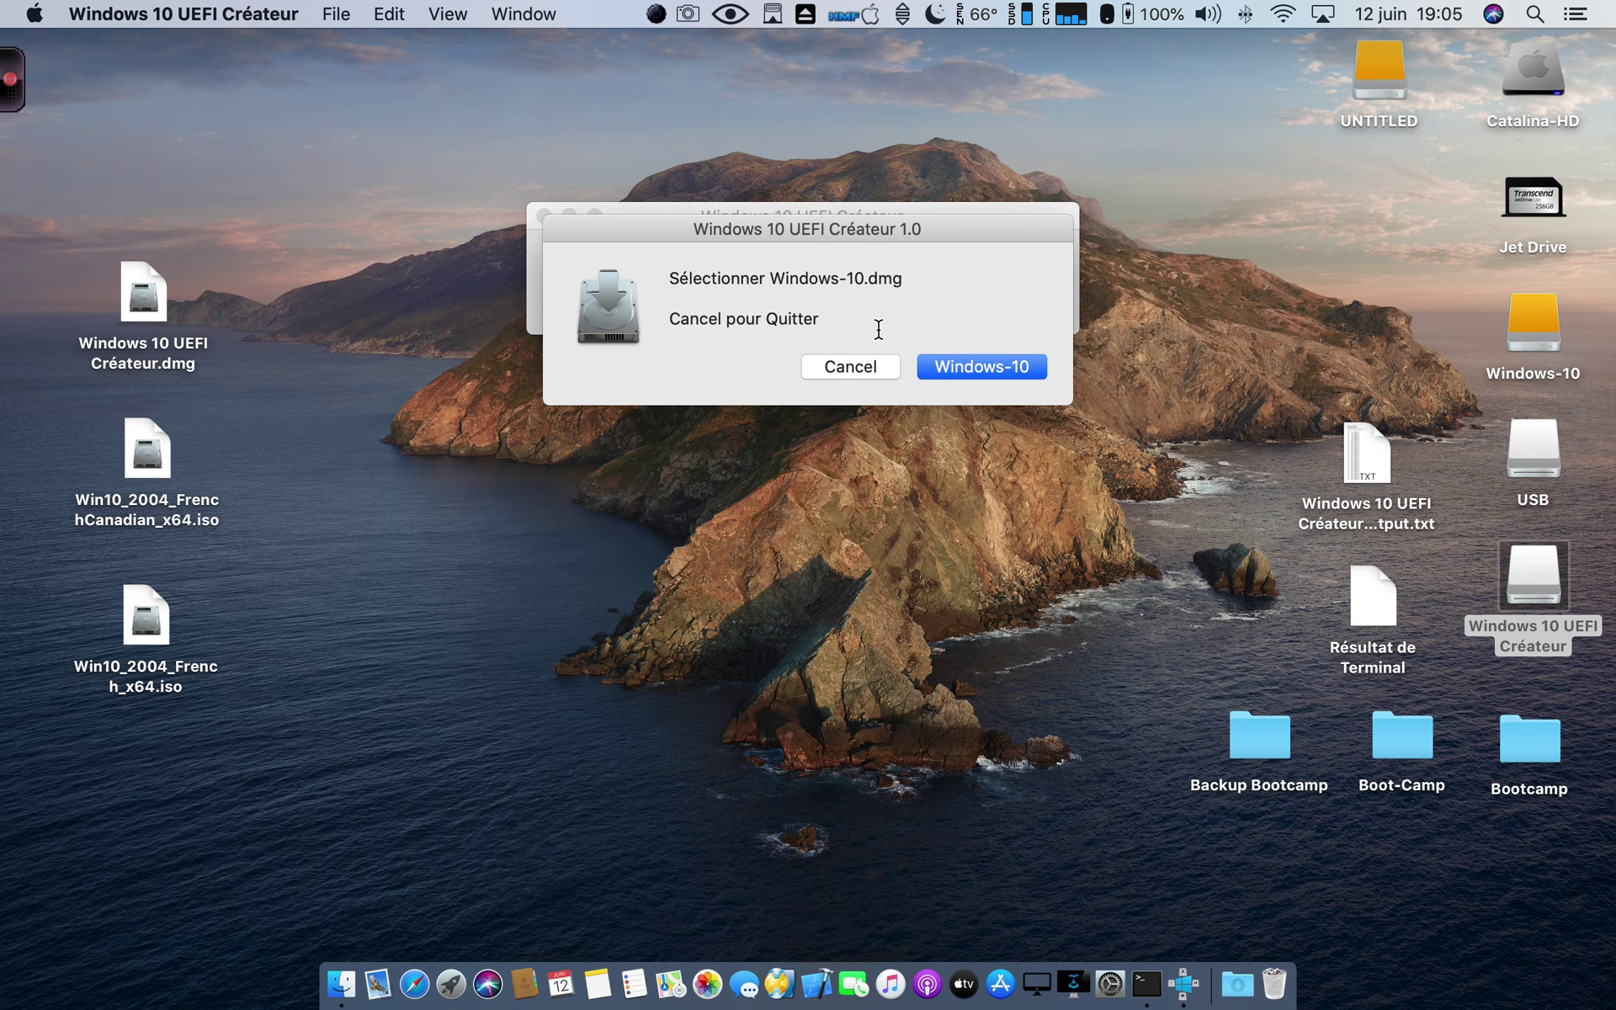
- Choose Windows-10.dmg from the tmp folder as the source image and the USB volume as the destination
{"action": "left_click", "coordinate": [951, 368]}
{"action": "left_click", "coordinate": [623, 267]}
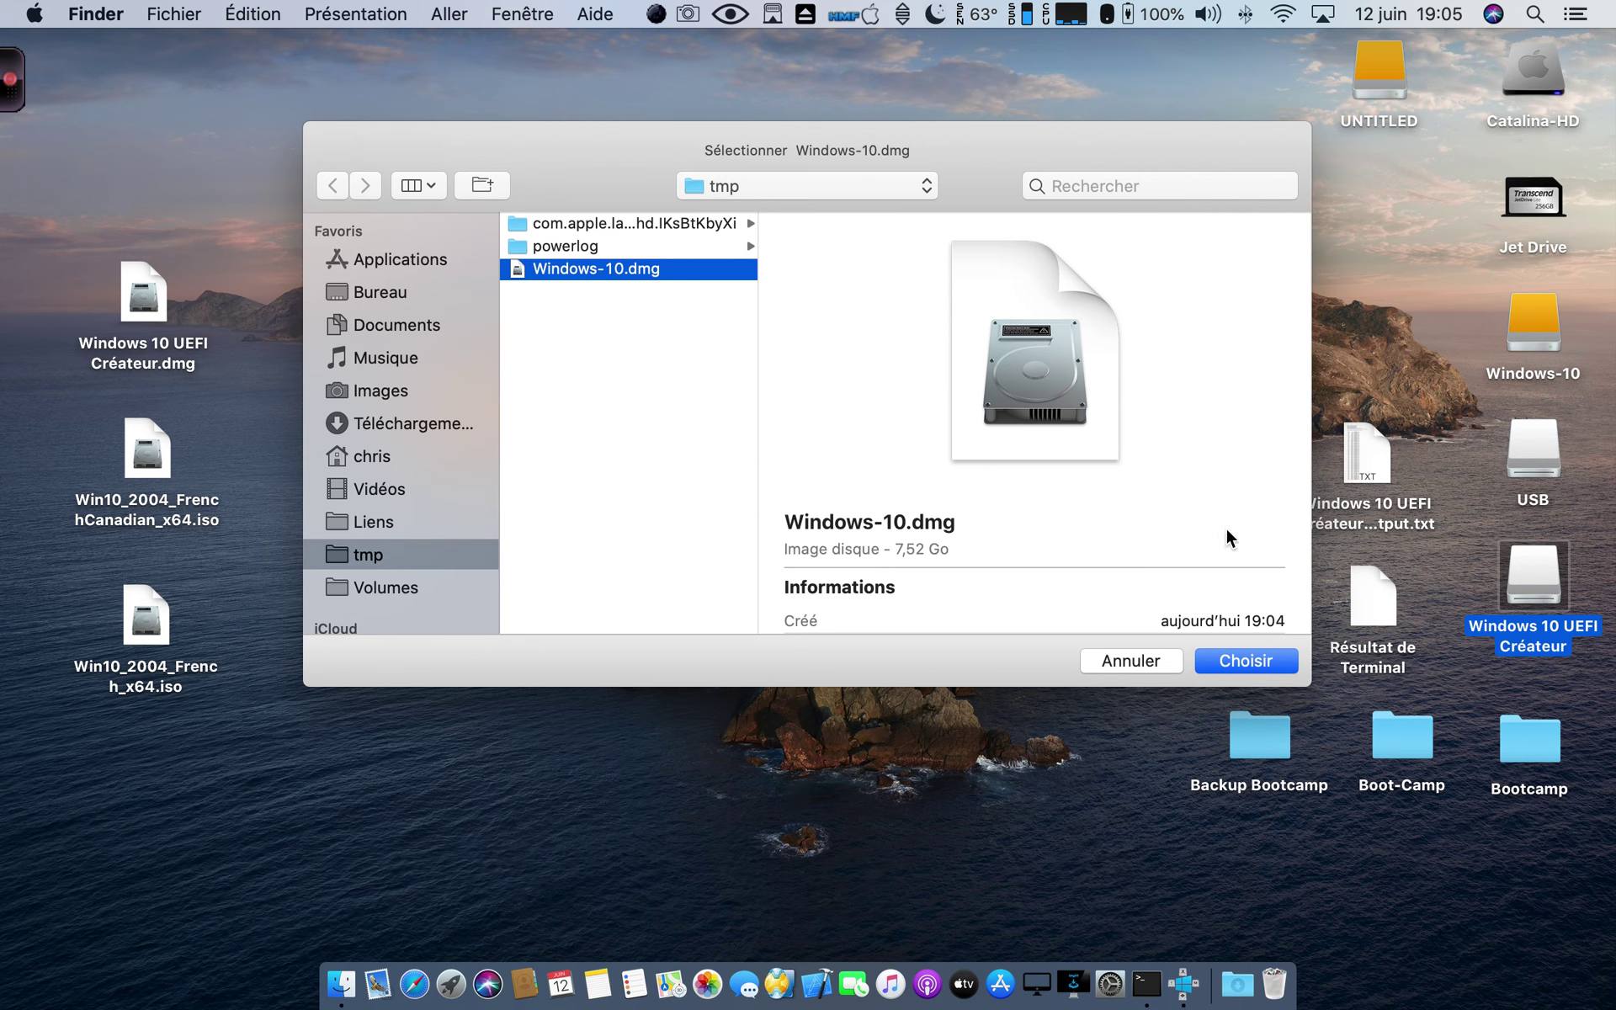
{"action": "left_click", "coordinate": [1257, 666]}
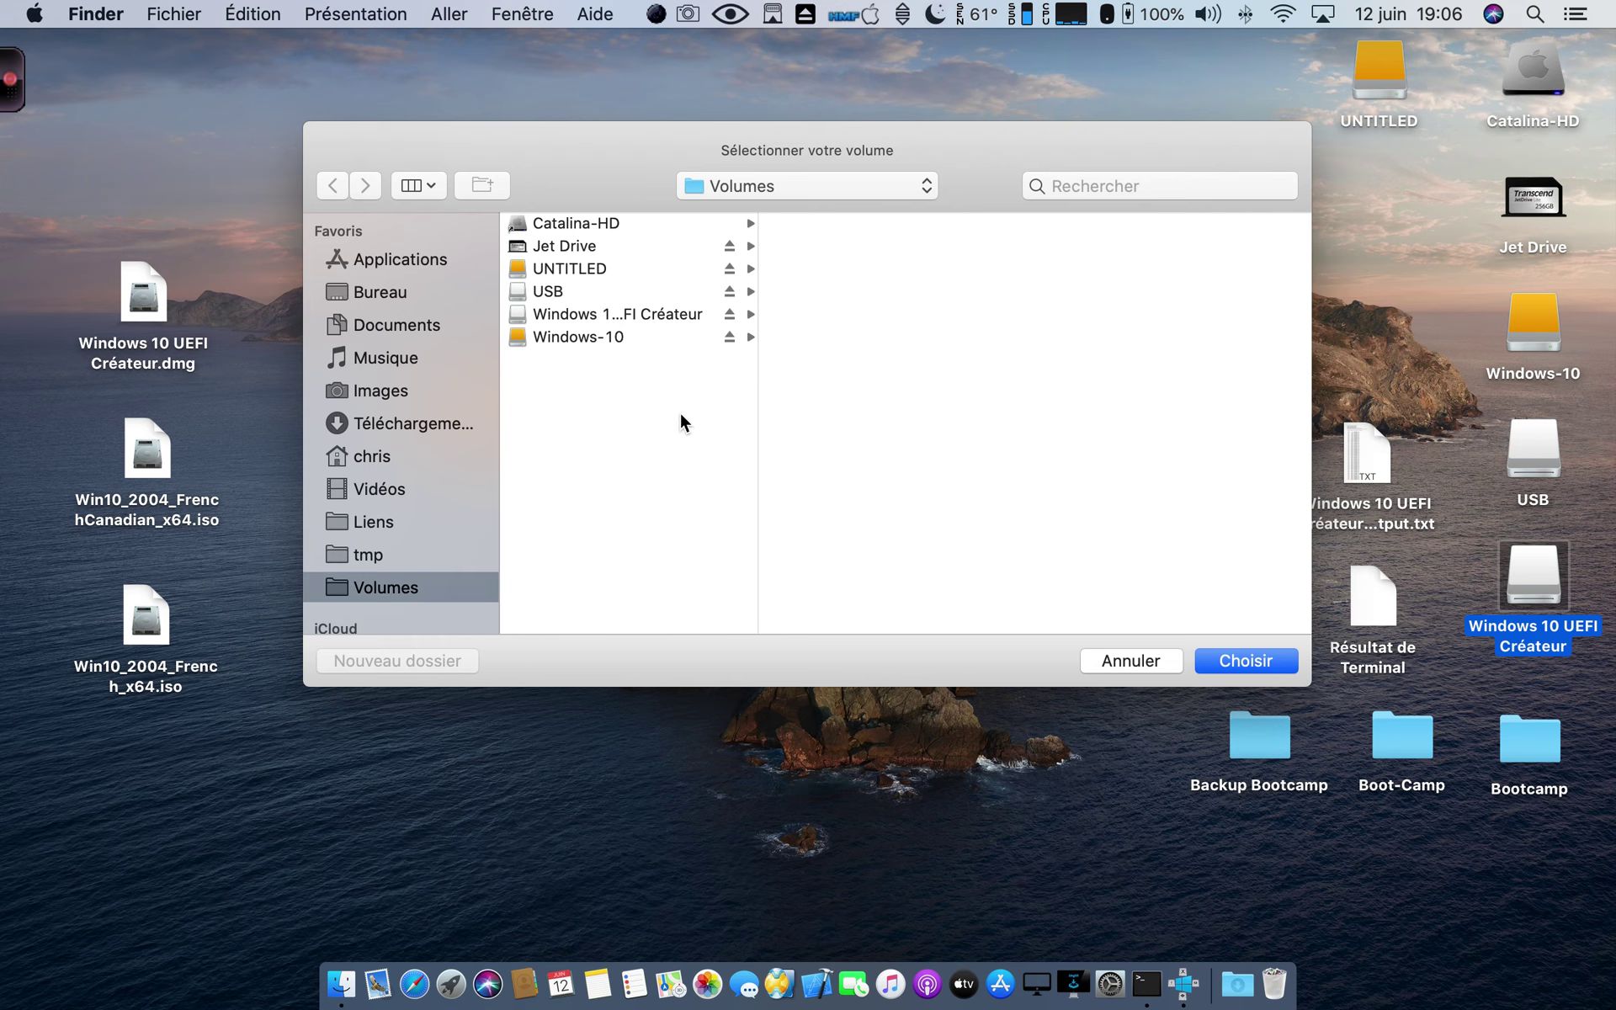
{"action": "left_click", "coordinate": [545, 291]}
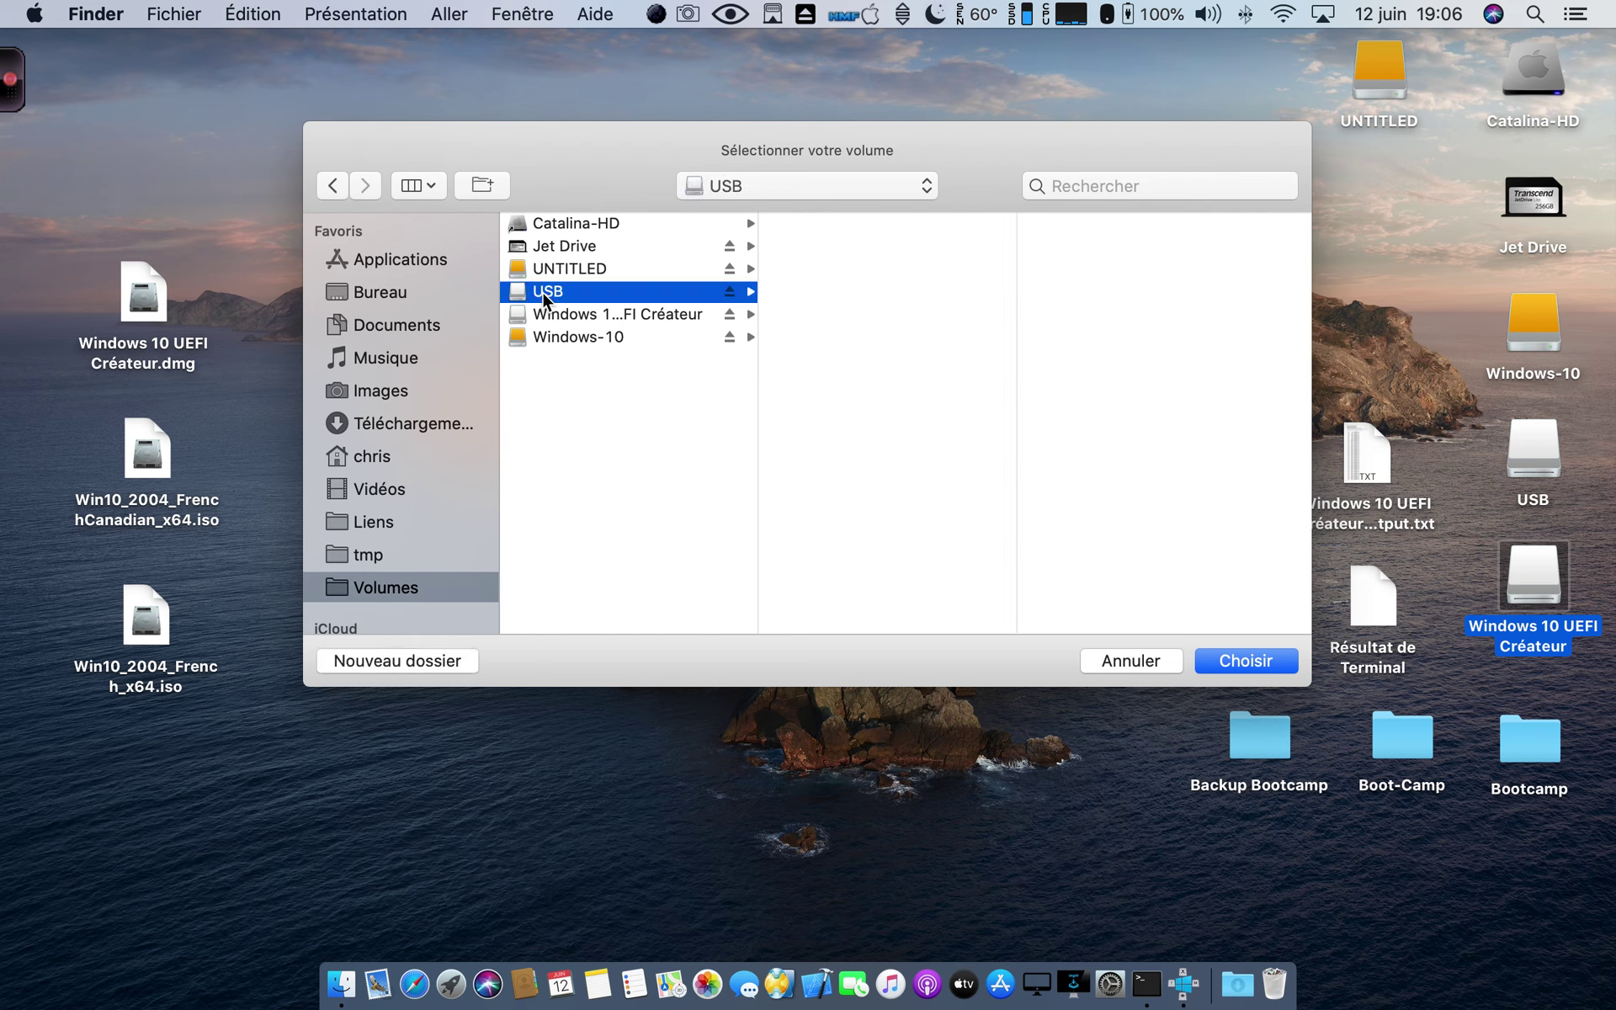
{"action": "left_click", "coordinate": [1265, 662]}
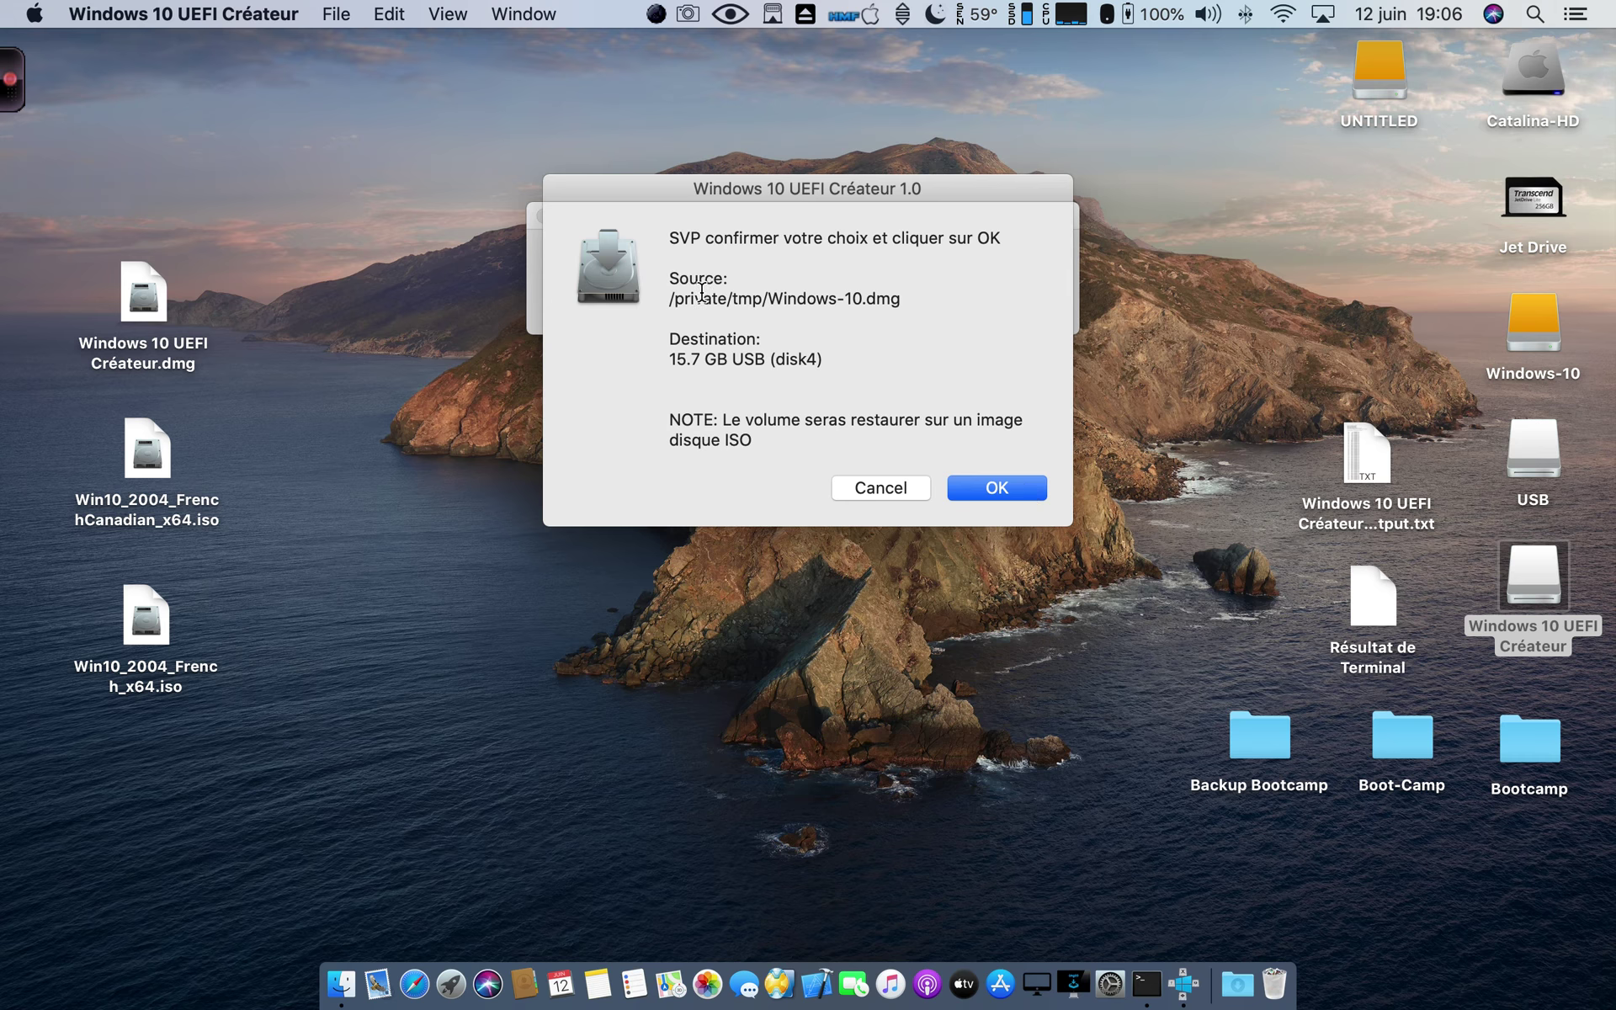
- Check the source and destination, confirm the restore and authorize it by entering the account password
{"action": "left_click_drag", "start_coordinate": [671, 299], "coordinate": [899, 306]}
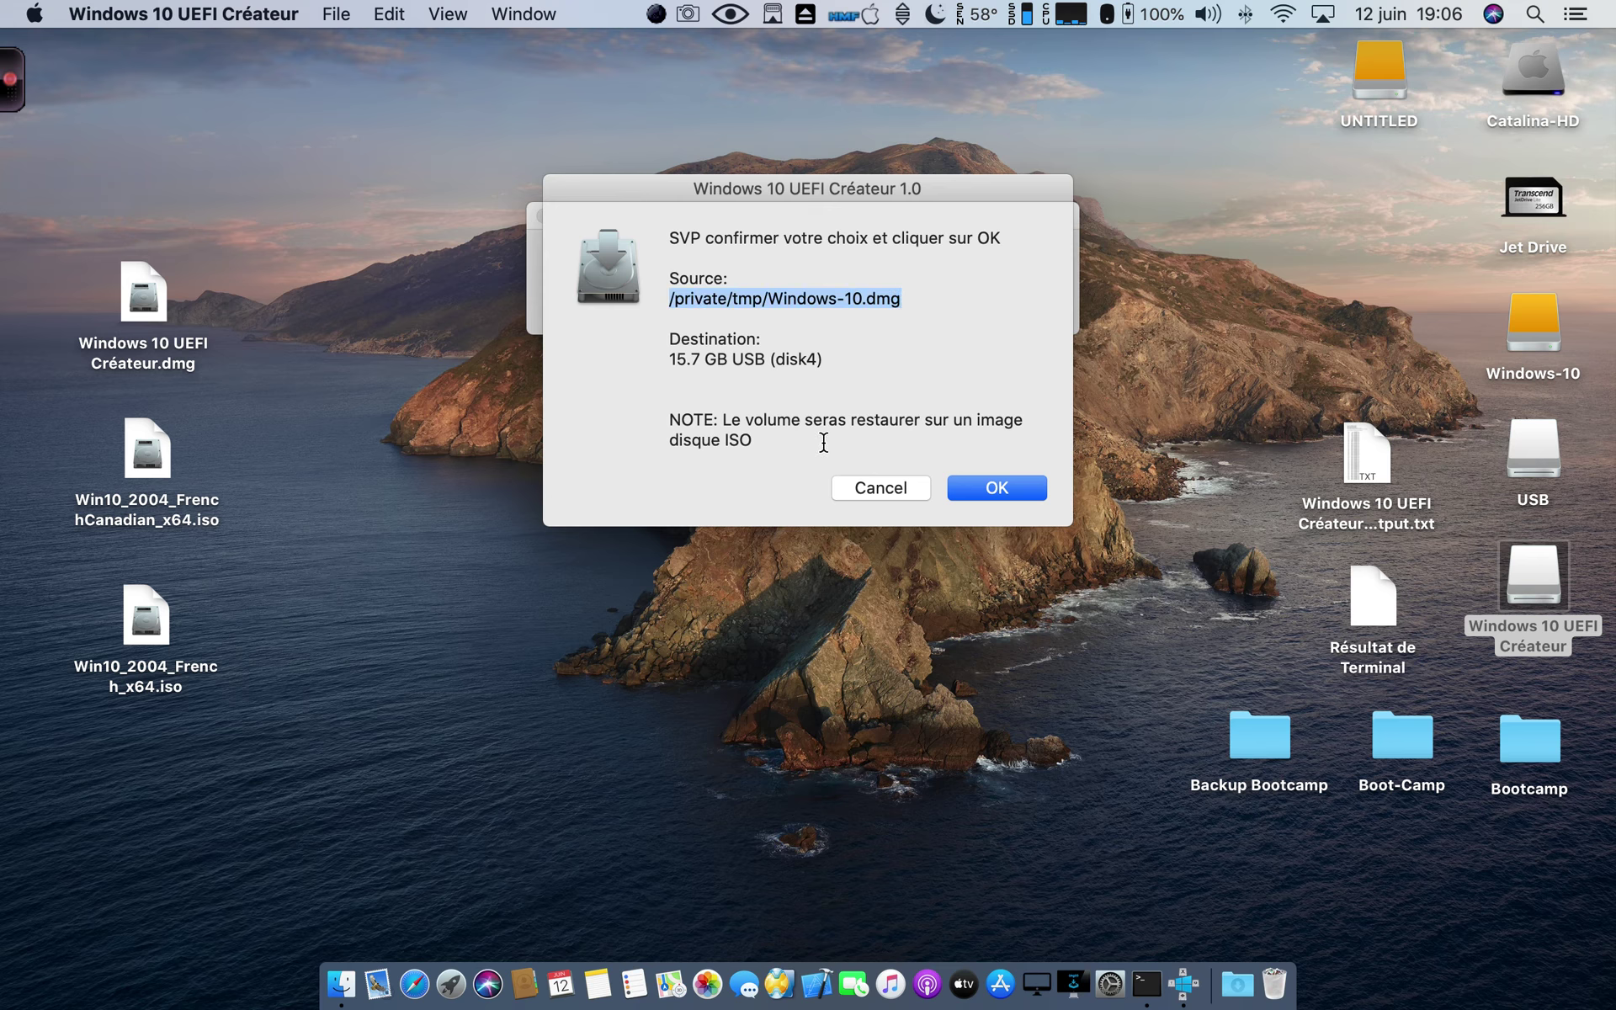
{"action": "left_click_drag", "start_coordinate": [671, 353], "coordinate": [827, 364]}
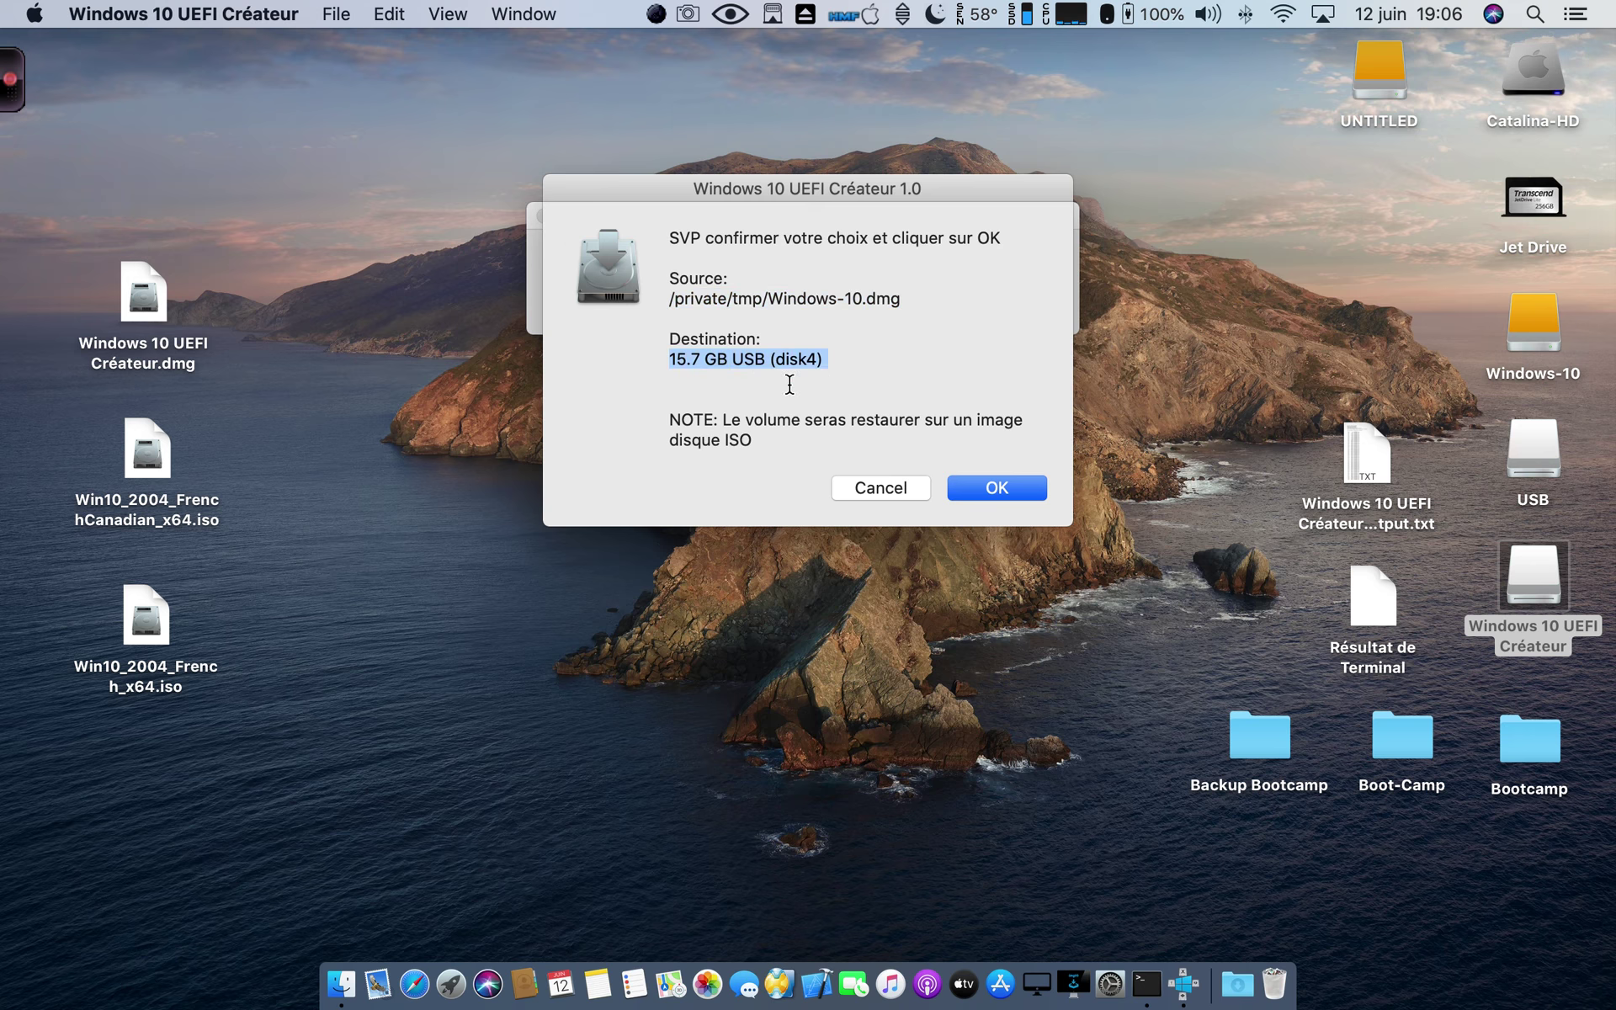
{"action": "left_click", "coordinate": [996, 488]}
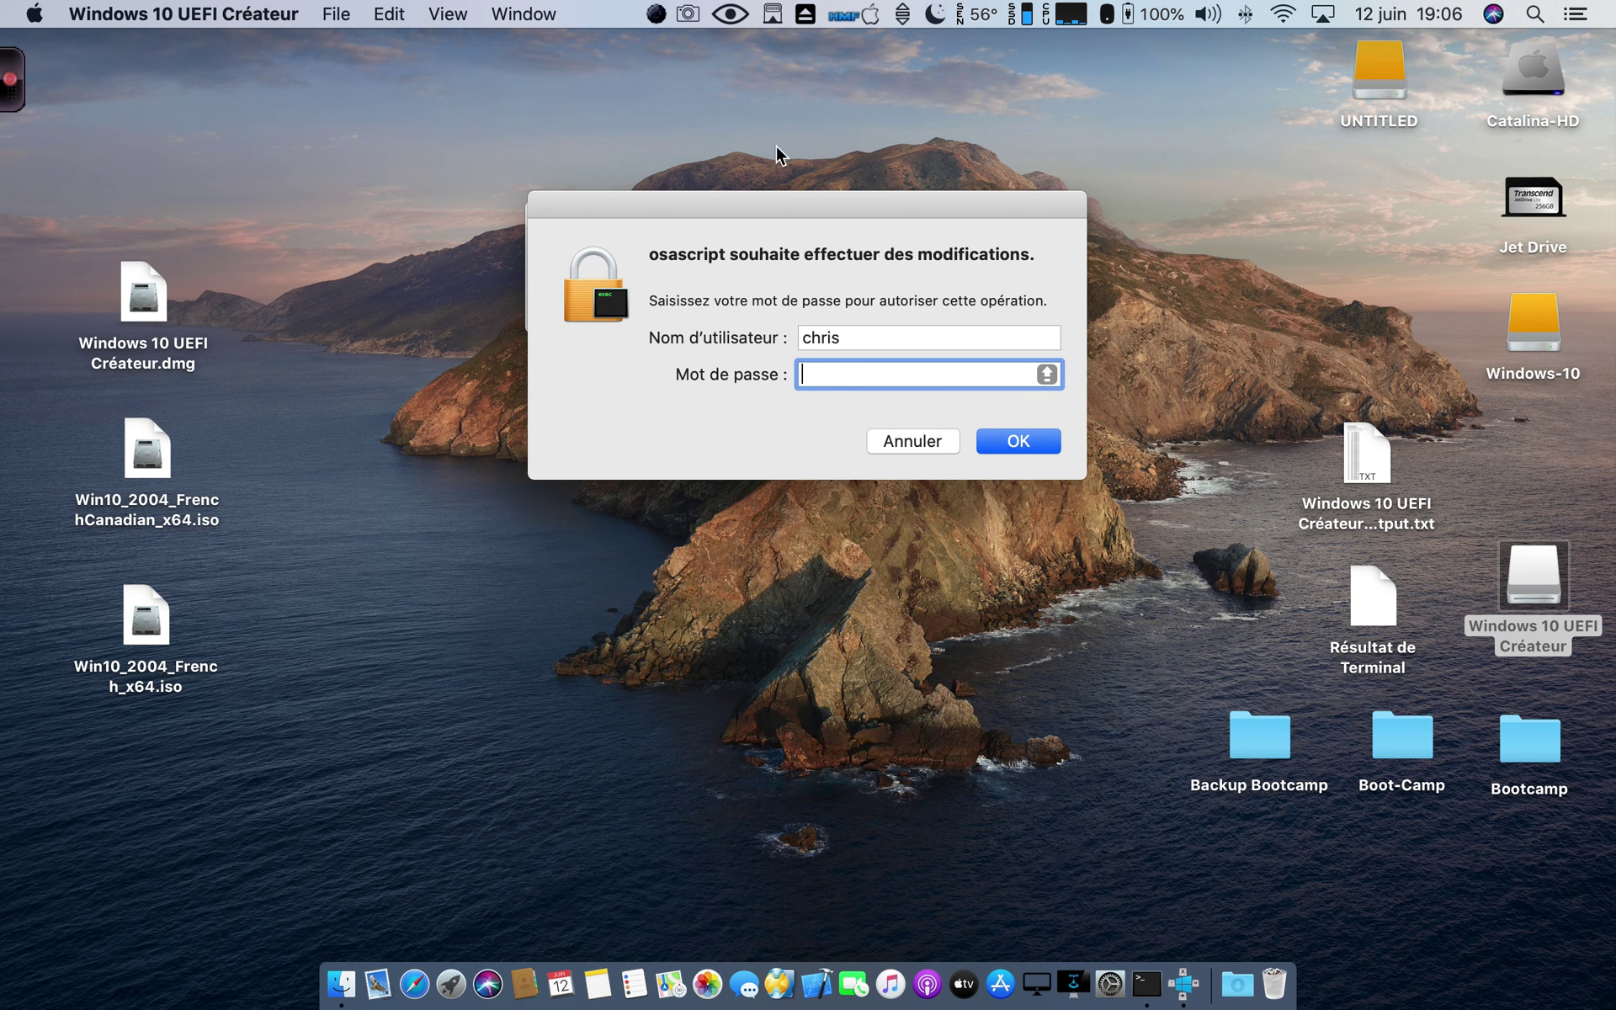
{"action": "key", "text": "Caps_Lock"}
{"action": "type", "text": "*******"}
{"action": "key", "text": "Return"}
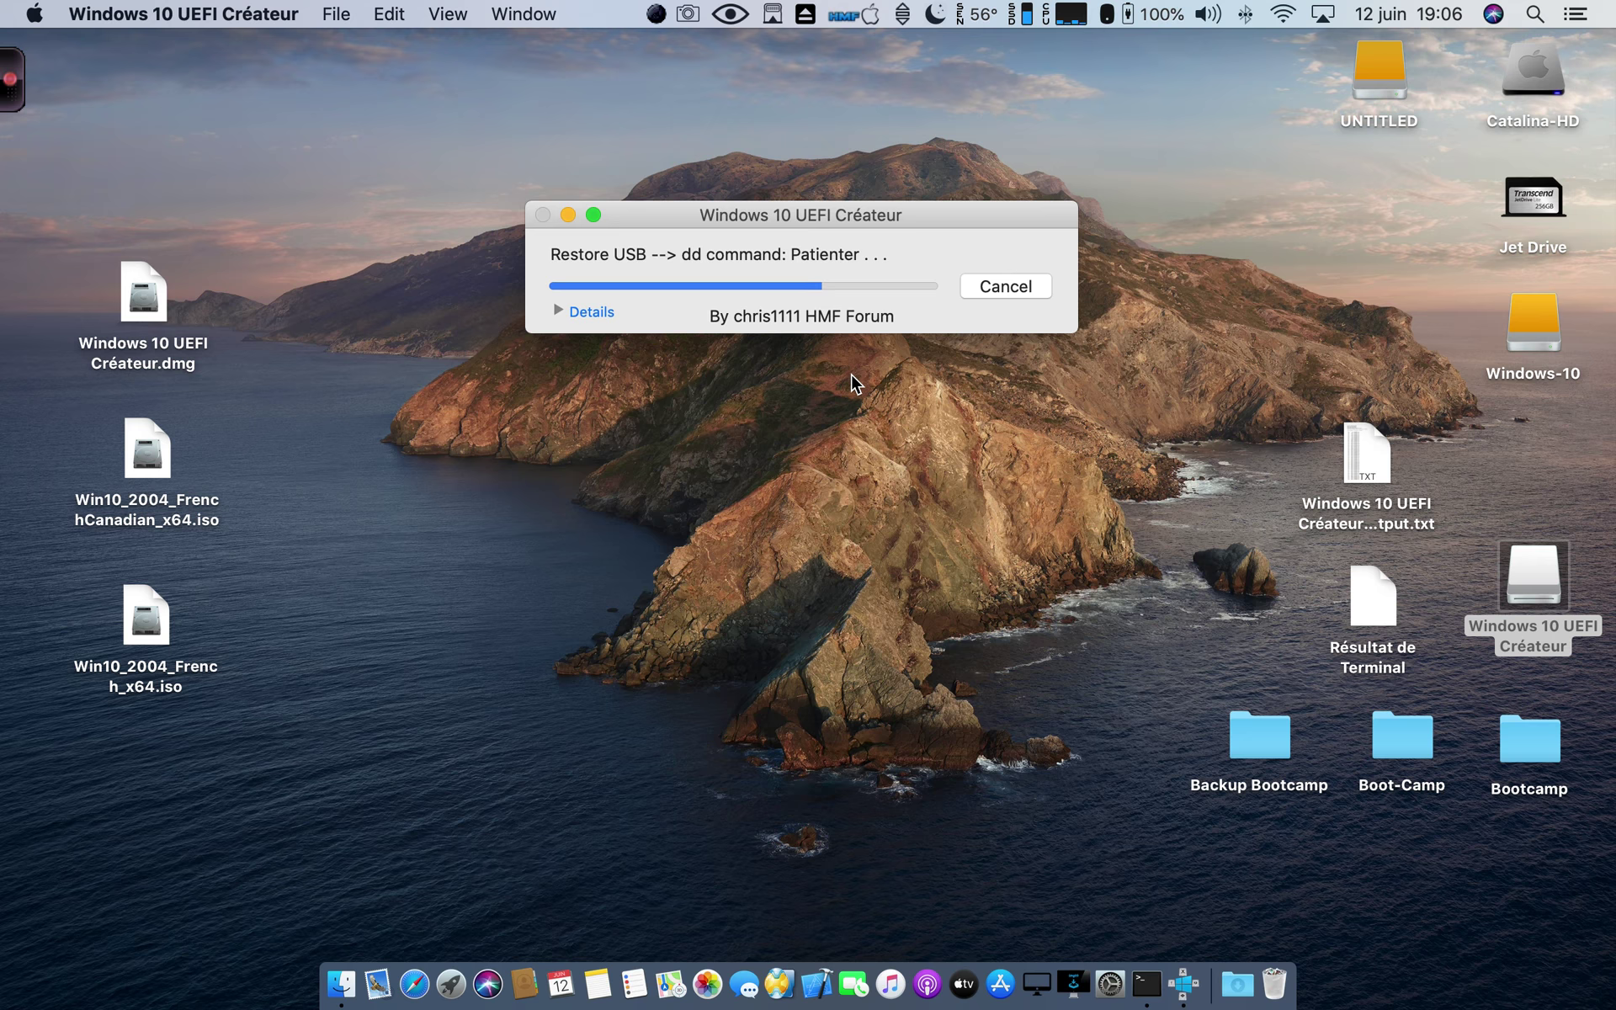
{"action": "left_click", "coordinate": [17, 76]}
{"action": "left_click", "coordinate": [358, 103]}
{"action": "left_click", "coordinate": [996, 214]}
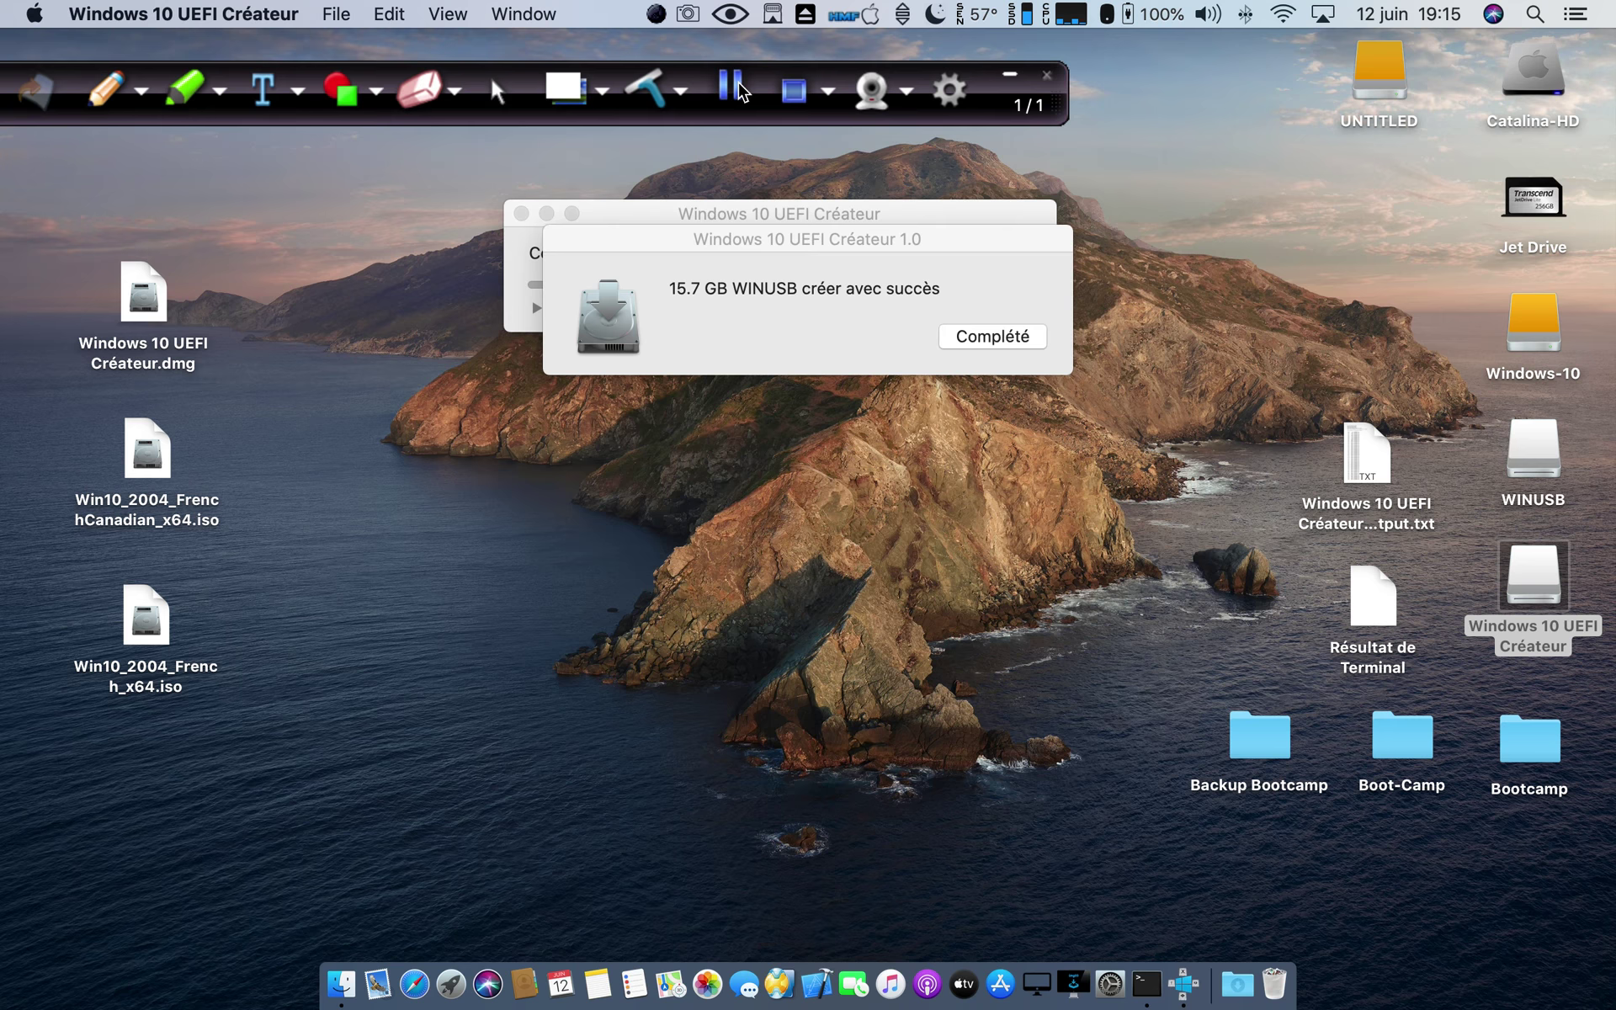
- Move the success dialog below the progress window and acknowledge that the WINUSB creation is complete
{"action": "left_click_drag", "start_coordinate": [992, 242], "coordinate": [970, 377]}
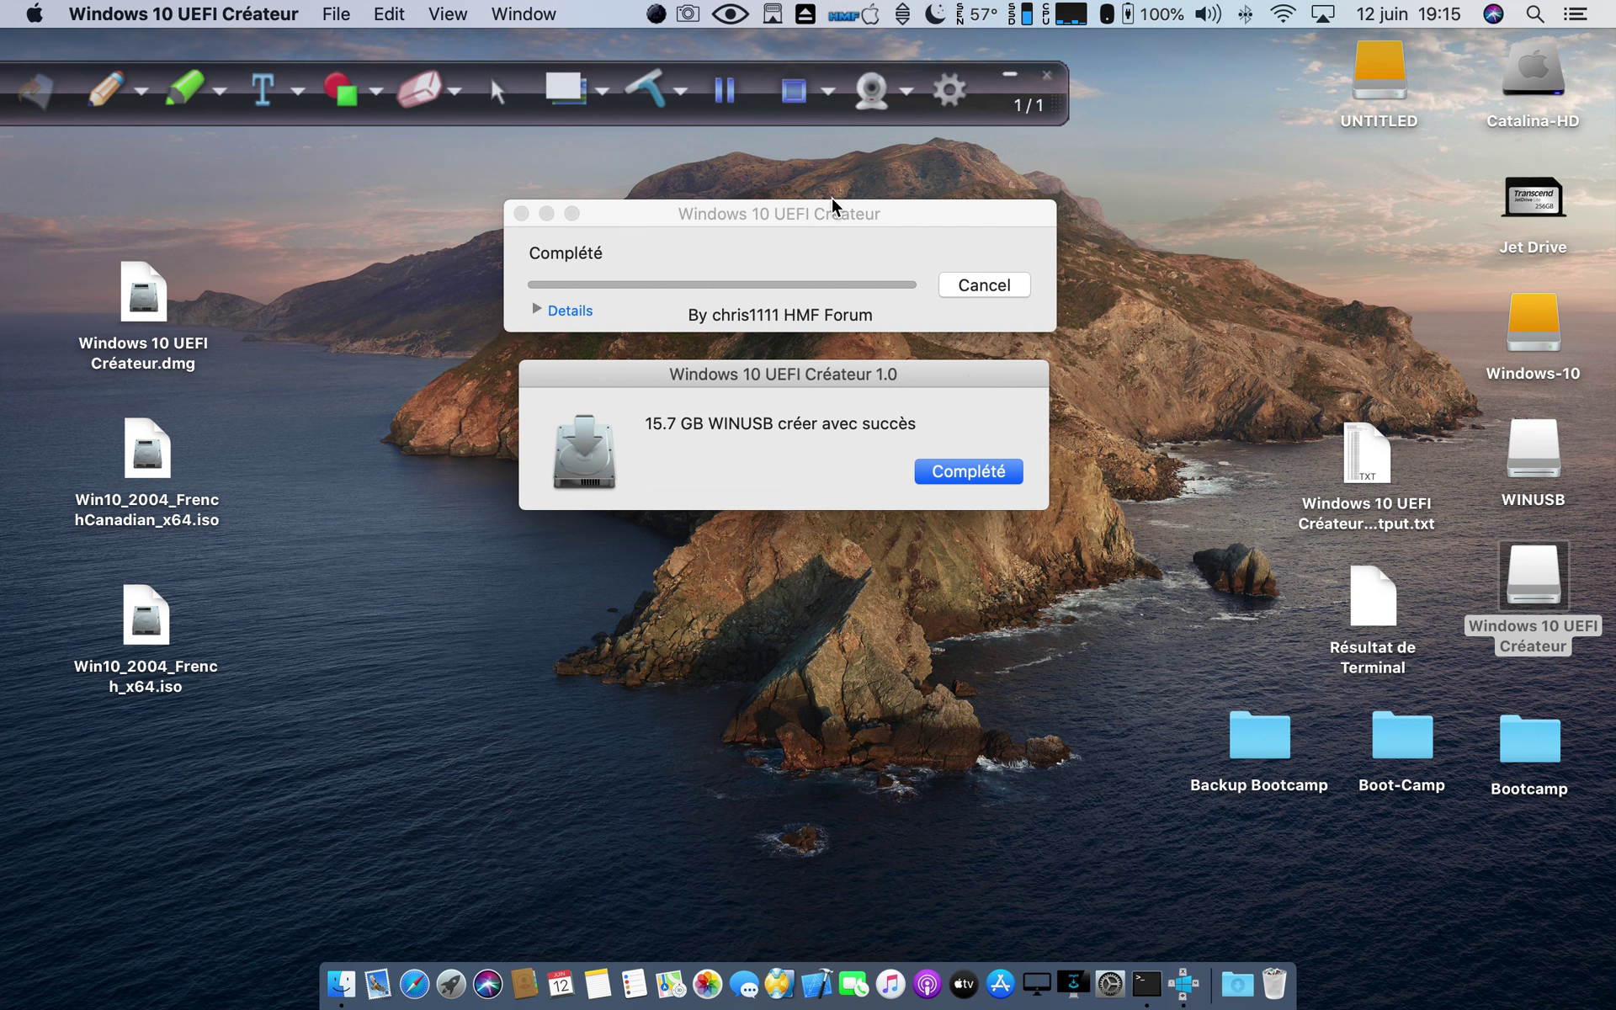
{"action": "left_click", "coordinate": [800, 214]}
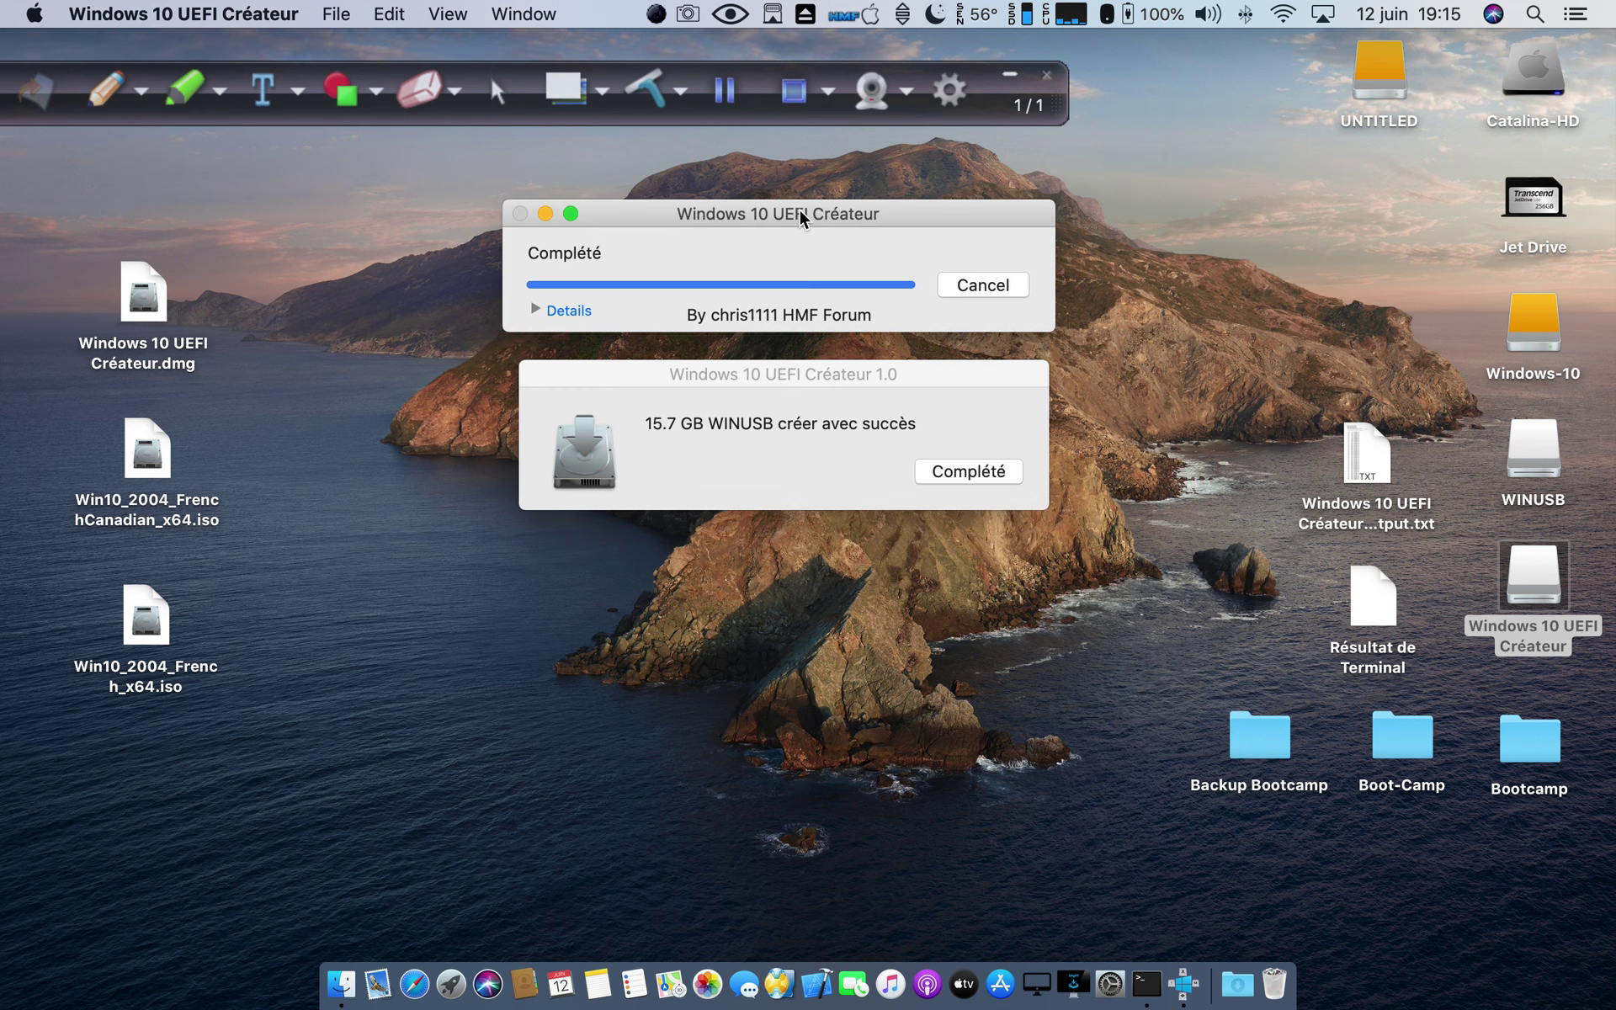
{"action": "left_click", "coordinate": [983, 376]}
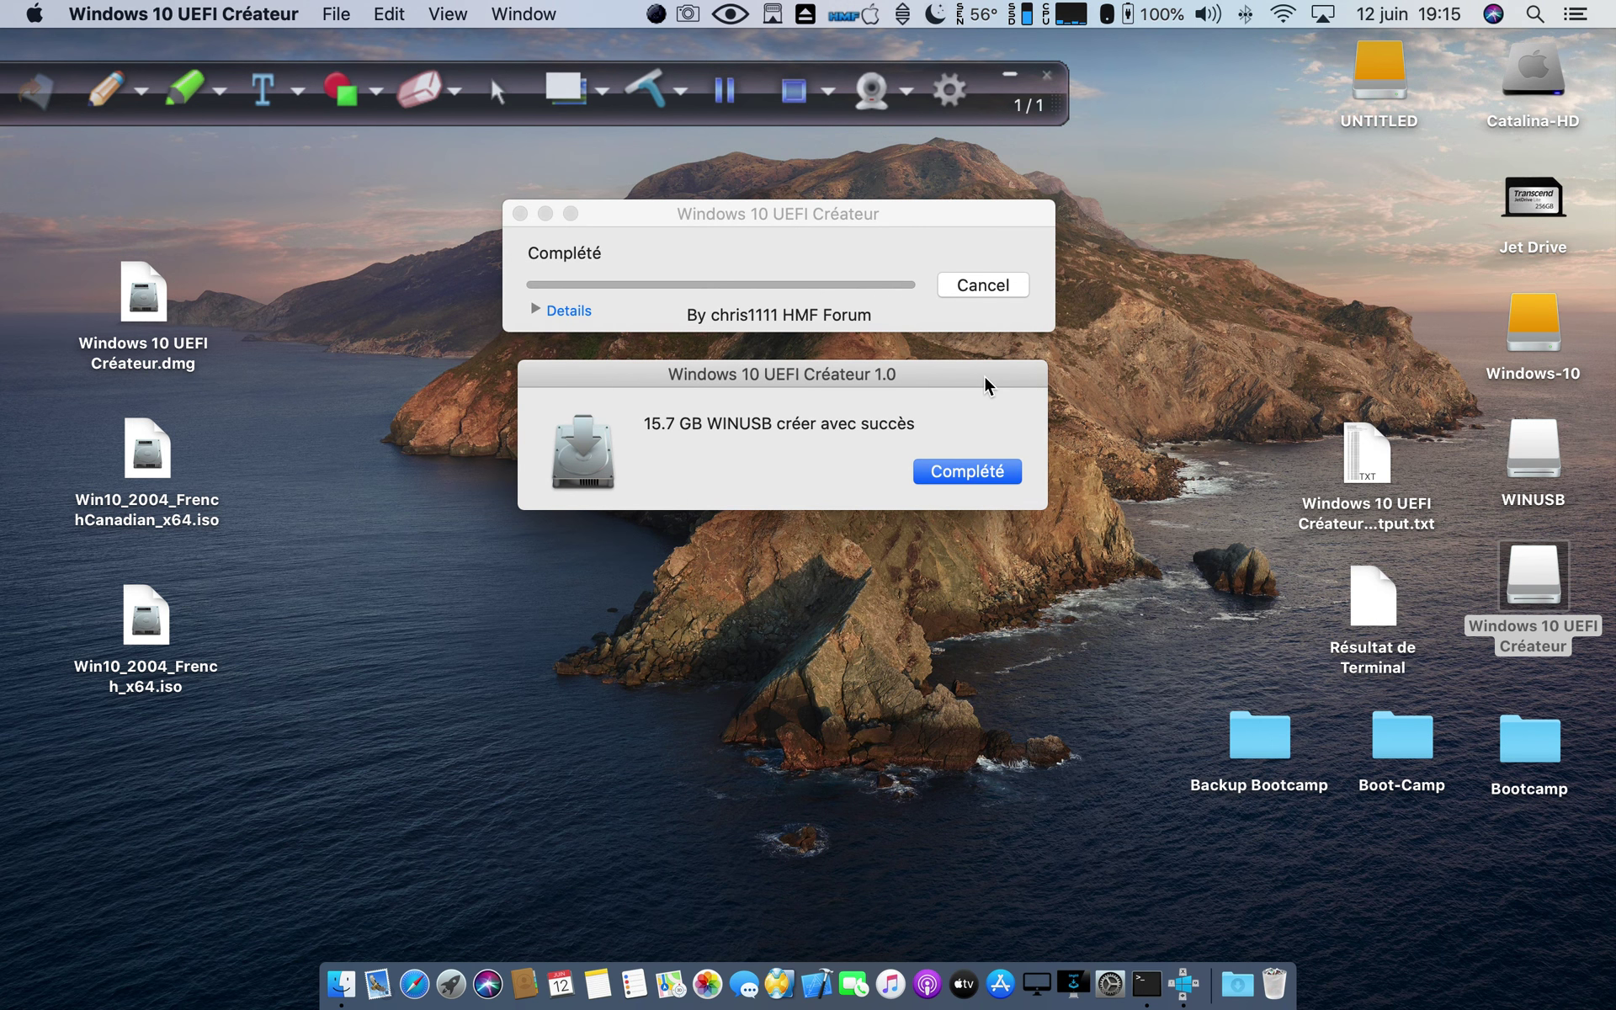
{"action": "left_click", "coordinate": [966, 473]}
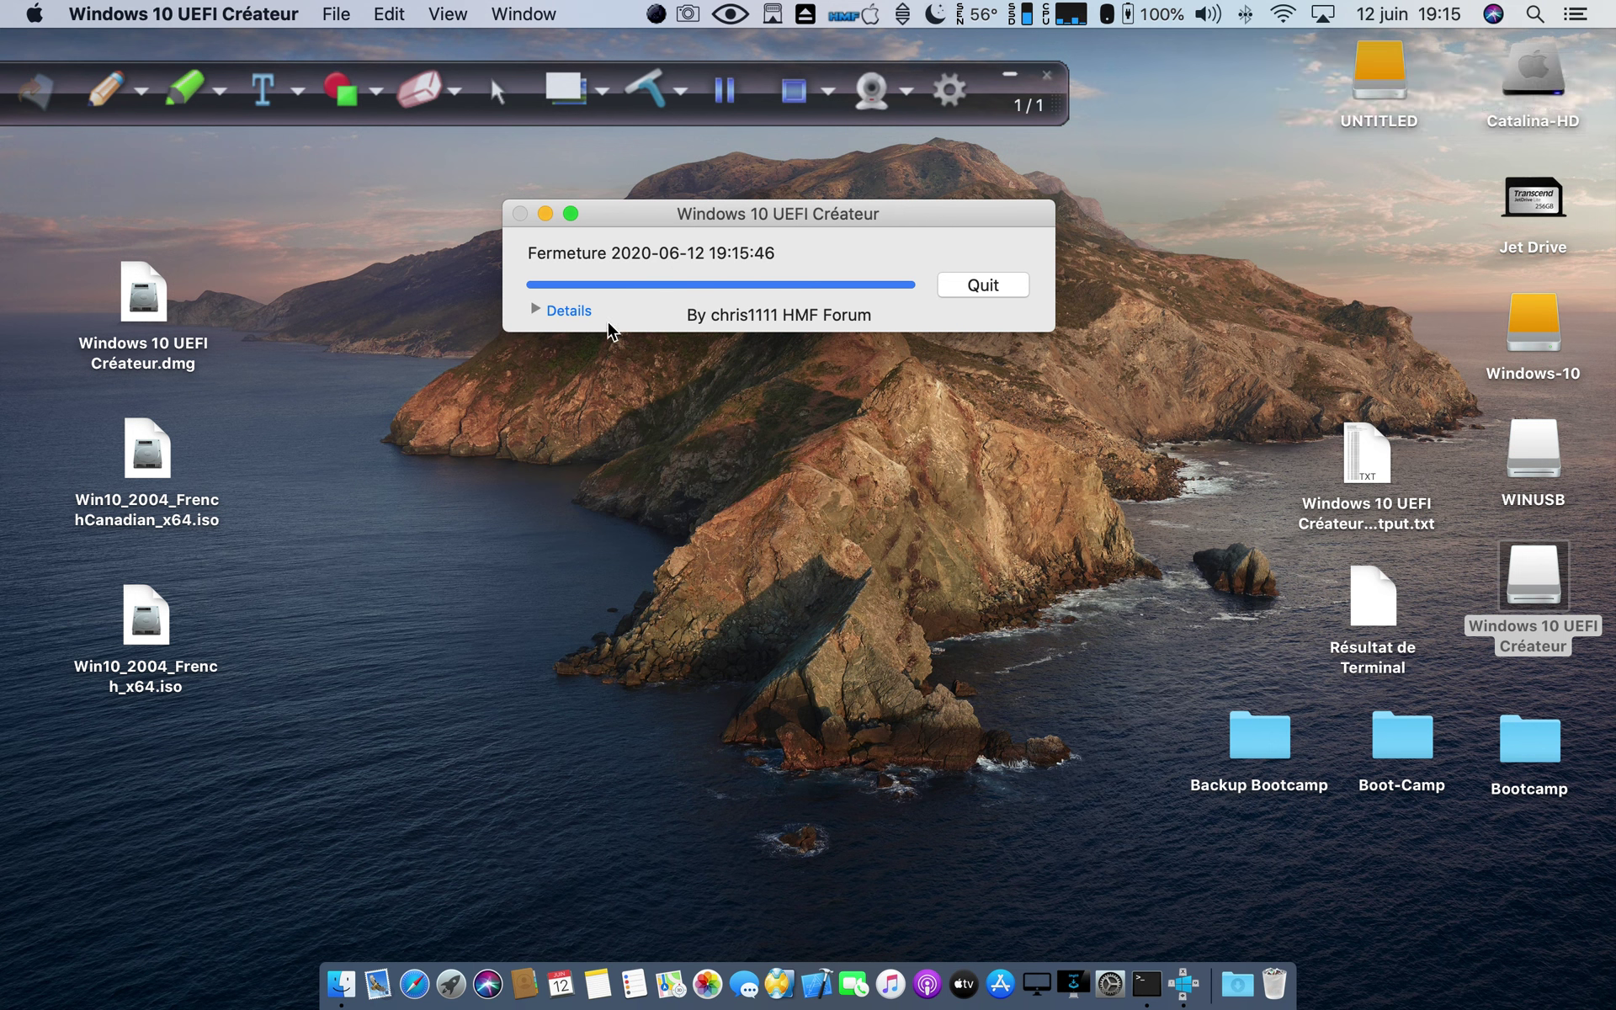
- Show the installation details and save the log to the Desktop as Windows 10 UEFI Créateur USB-Output.txt
{"action": "left_click", "coordinate": [536, 312]}
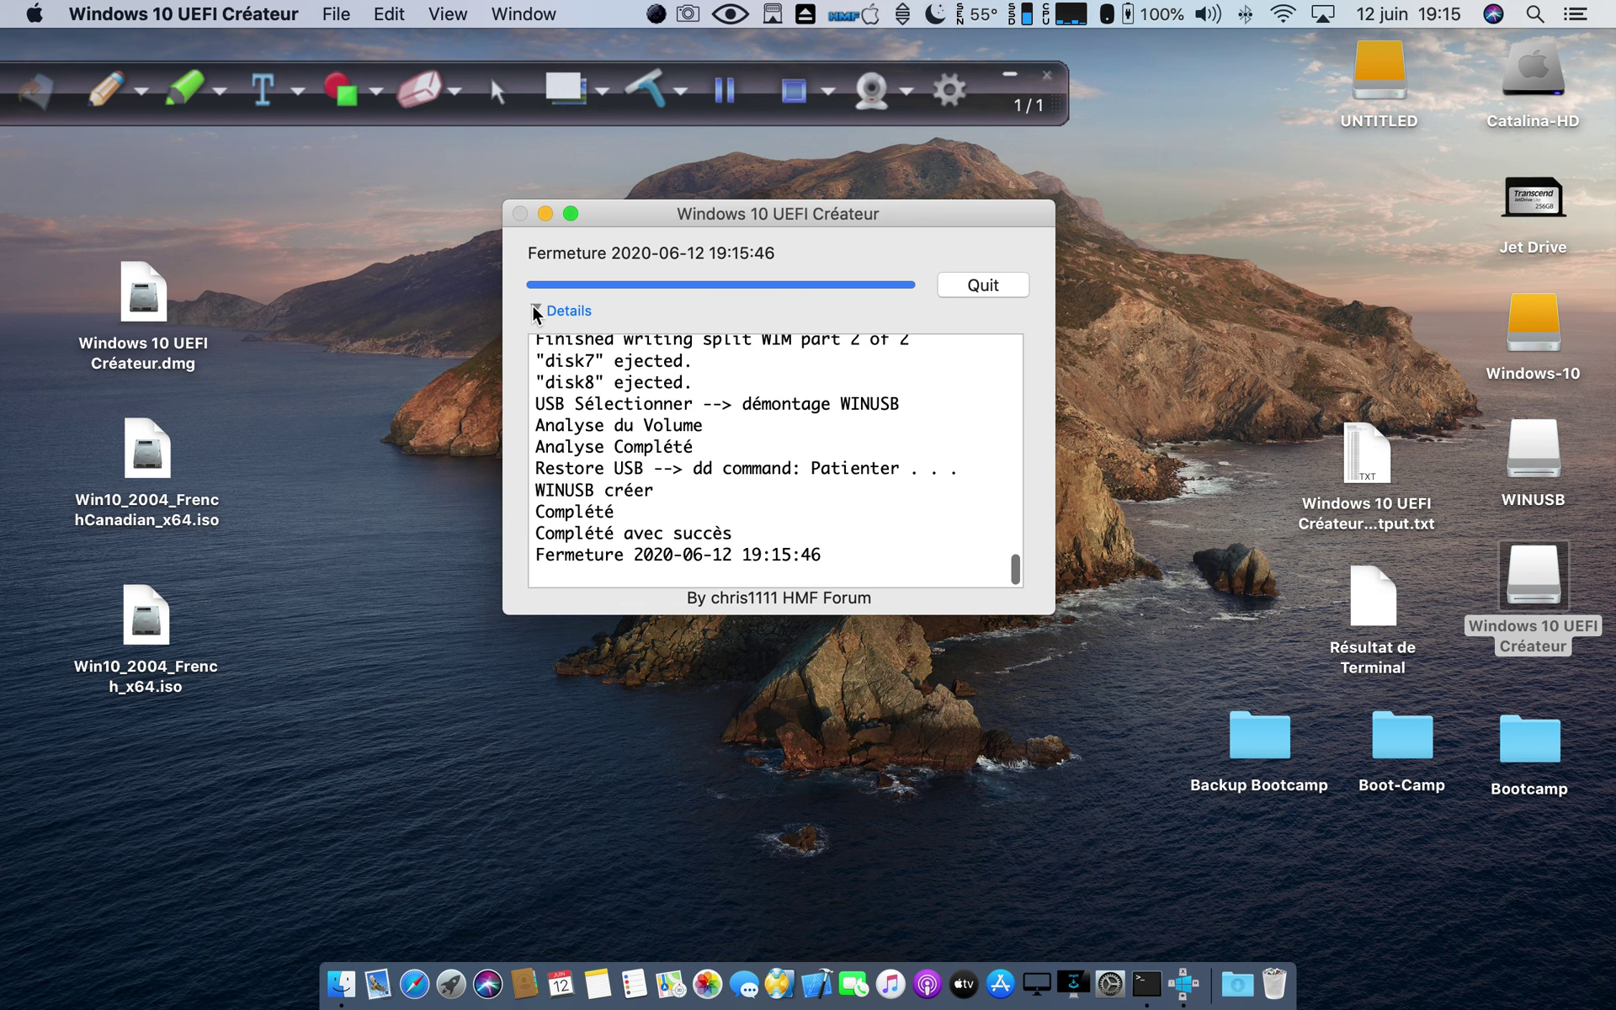
{"action": "left_click", "coordinate": [341, 12]}
{"action": "left_click", "coordinate": [376, 134]}
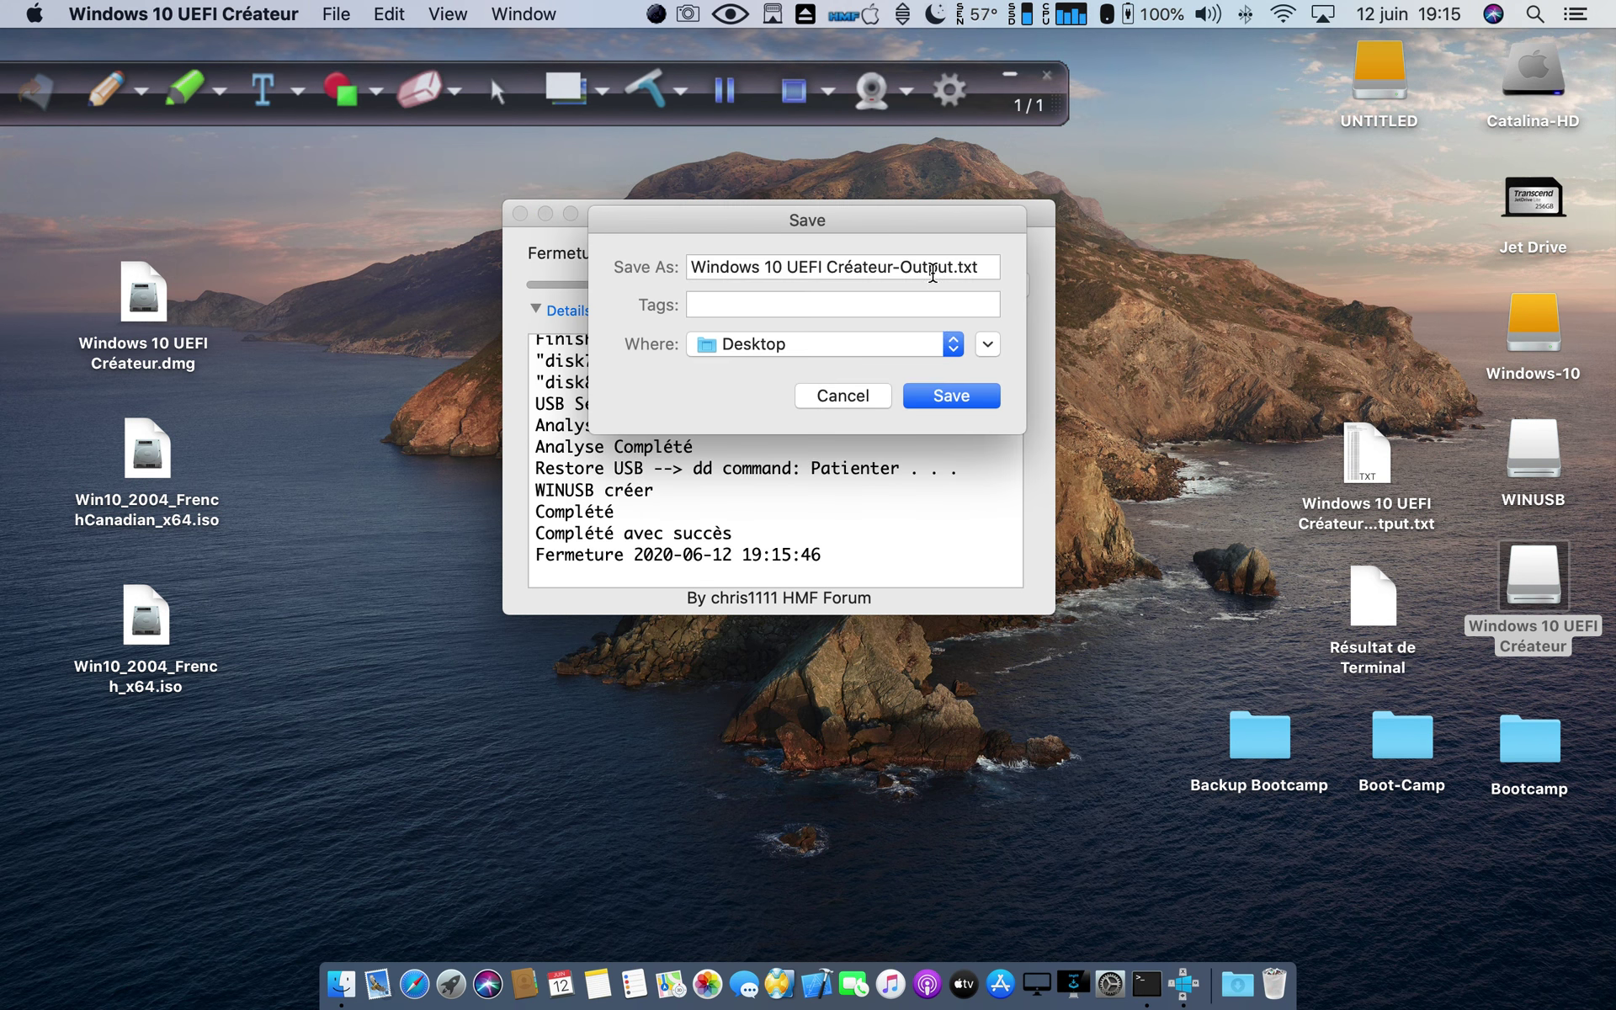
{"action": "left_click", "coordinate": [894, 266]}
{"action": "type", "text": "USB"}
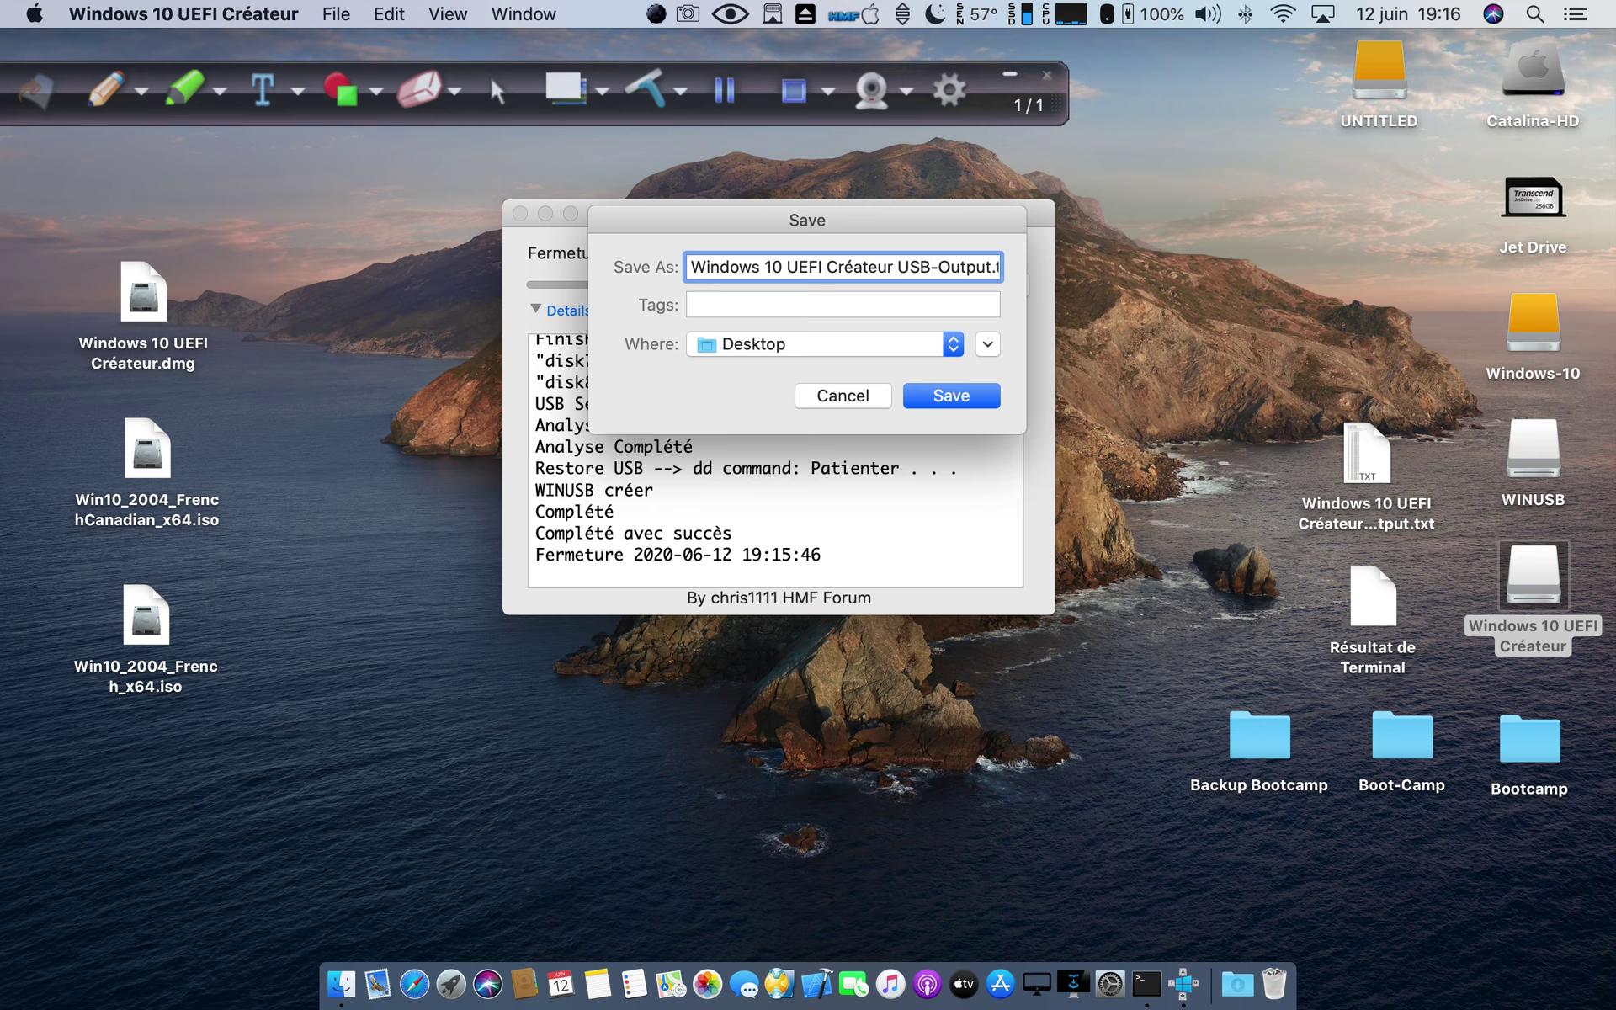
{"action": "left_click", "coordinate": [955, 395]}
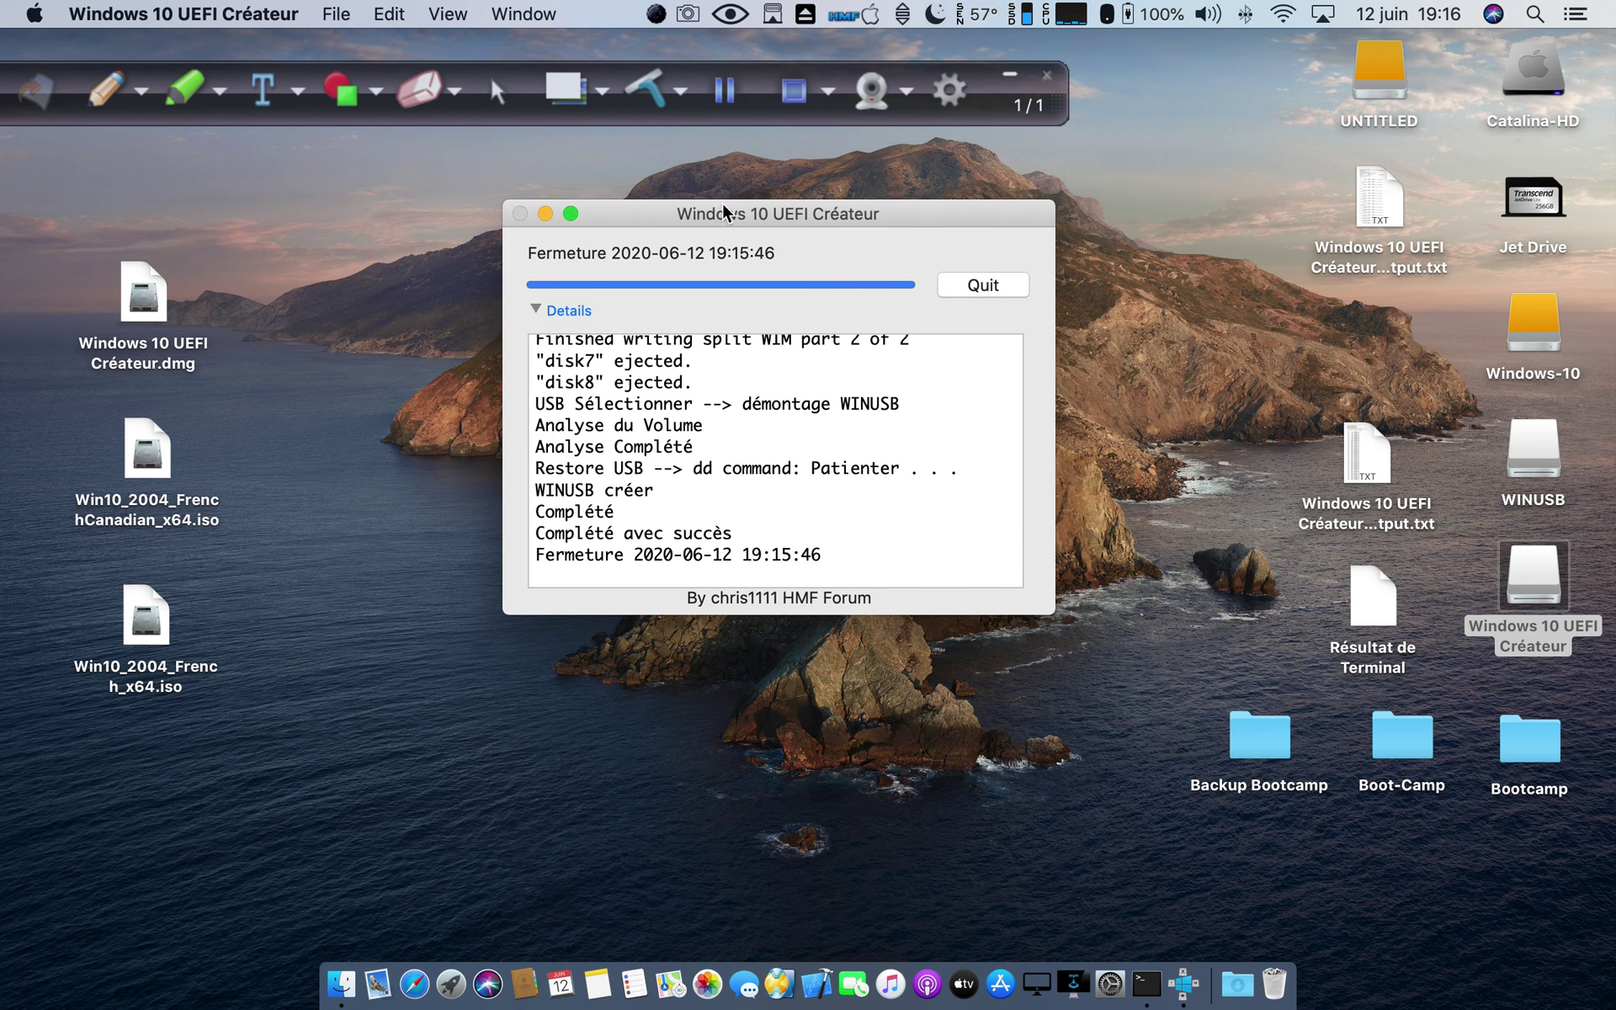
- Look back through the detailed installation log to examine the entries for the files copied to the key
{"action": "scroll", "coordinate": [787, 420], "scroll_direction": "up", "scroll_amount": 10}
{"action": "scroll", "coordinate": [789, 431], "scroll_direction": "up", "scroll_amount": 15}
{"action": "scroll", "coordinate": [678, 537], "scroll_direction": "up", "scroll_amount": 20}
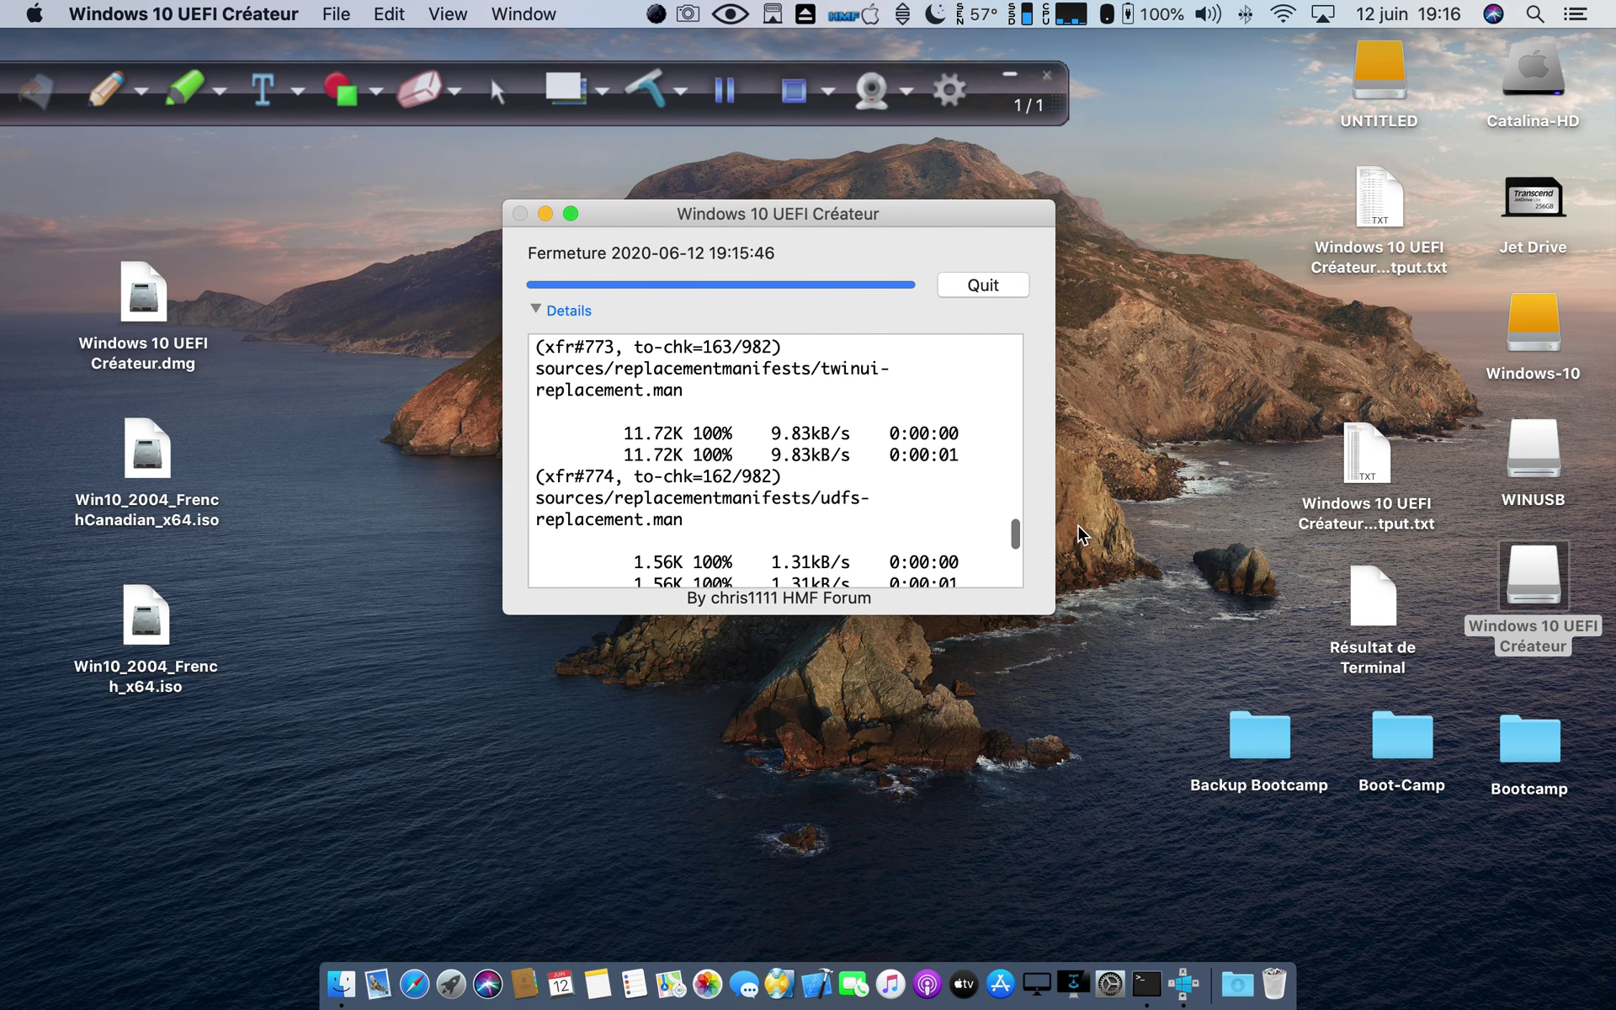
{"action": "scroll", "coordinate": [1014, 533], "scroll_direction": "up", "scroll_amount": 5}
{"action": "left_click_drag", "start_coordinate": [1014, 533], "coordinate": [967, 522]}
{"action": "scroll", "coordinate": [897, 452], "scroll_direction": "up", "scroll_amount": 5}
{"action": "scroll", "coordinate": [897, 452], "scroll_direction": "down", "scroll_amount": 3}
{"action": "scroll", "coordinate": [963, 494], "scroll_direction": "up", "scroll_amount": 10}
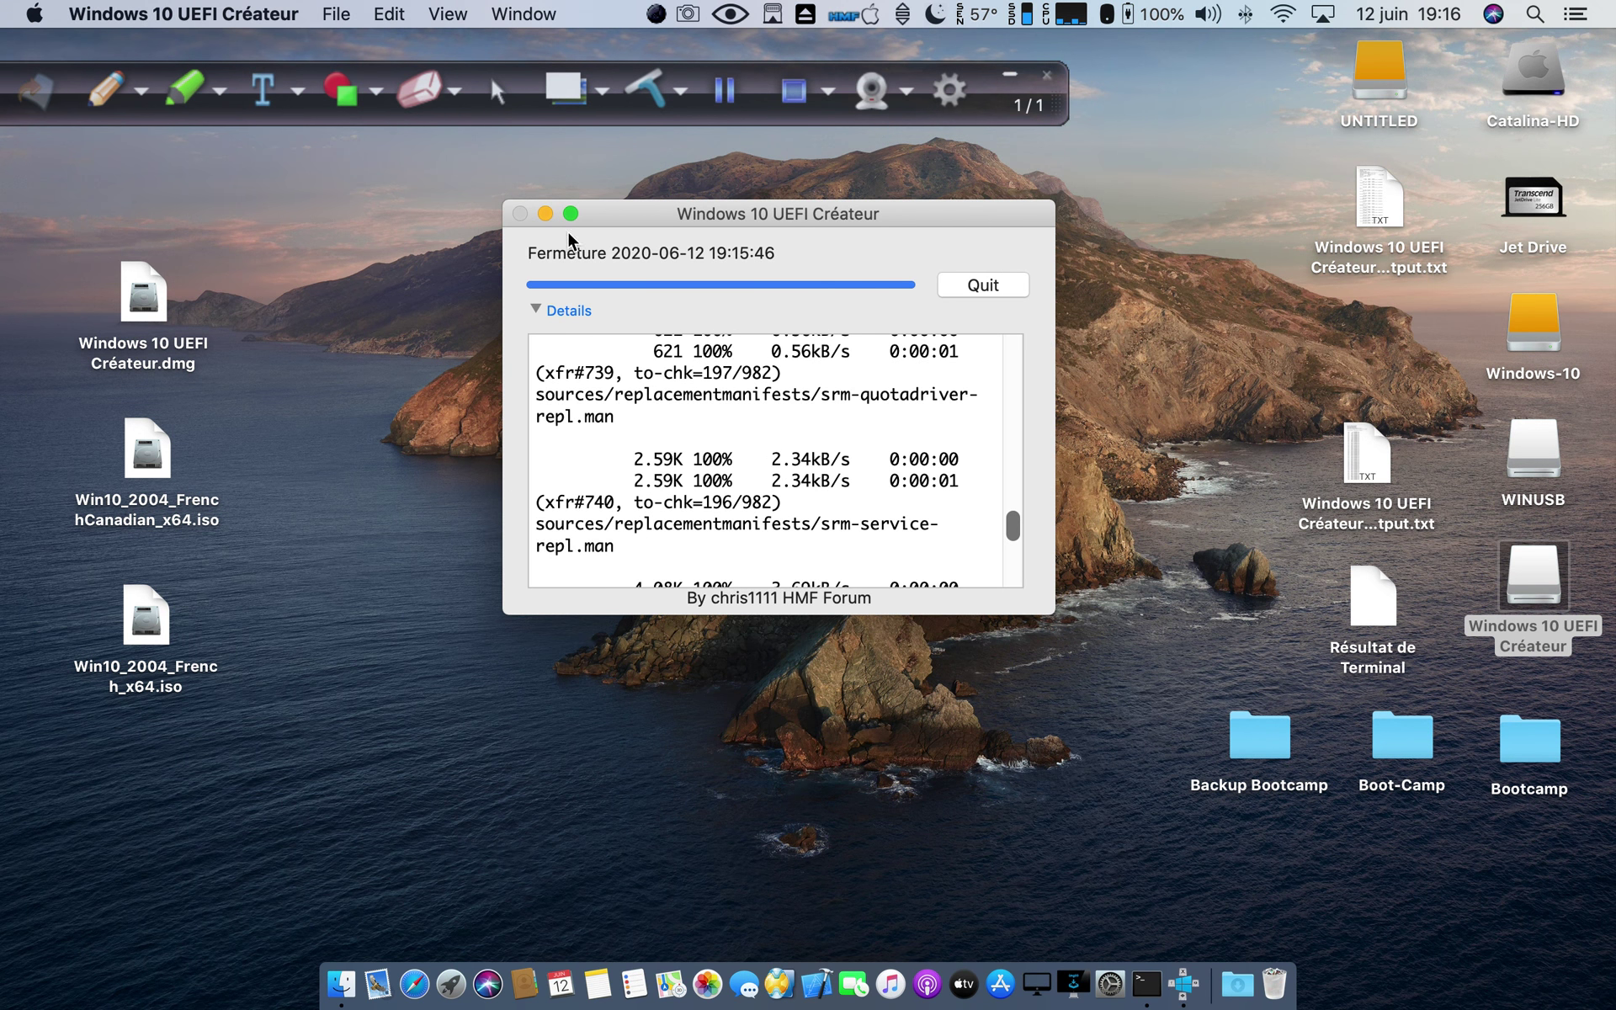
- Quit Windows 10 UEFI Créateur and eject its mounted installer volume from the desktop
{"action": "left_click_drag", "start_coordinate": [673, 220], "coordinate": [672, 221]}
{"action": "left_click", "coordinate": [981, 285]}
{"action": "right_click", "coordinate": [1534, 581]}
{"action": "left_click", "coordinate": [1148, 511]}
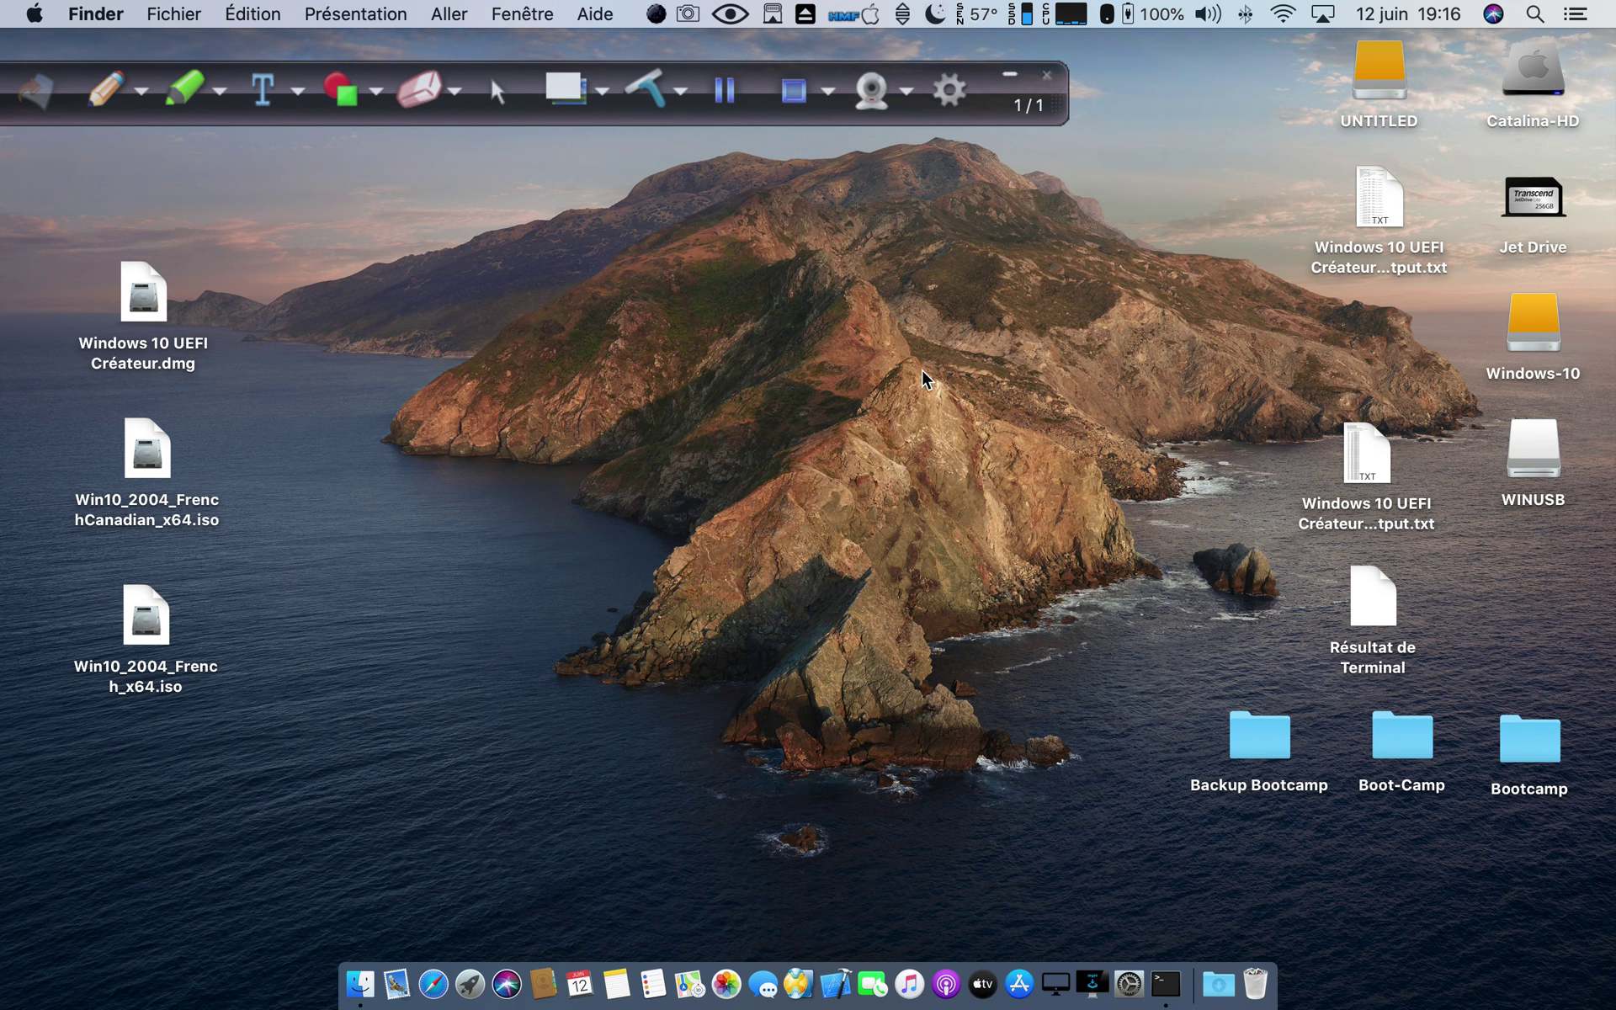
- Collapse the recording toolbar and eject the UNTITLED volume
{"action": "left_click", "coordinate": [1011, 79]}
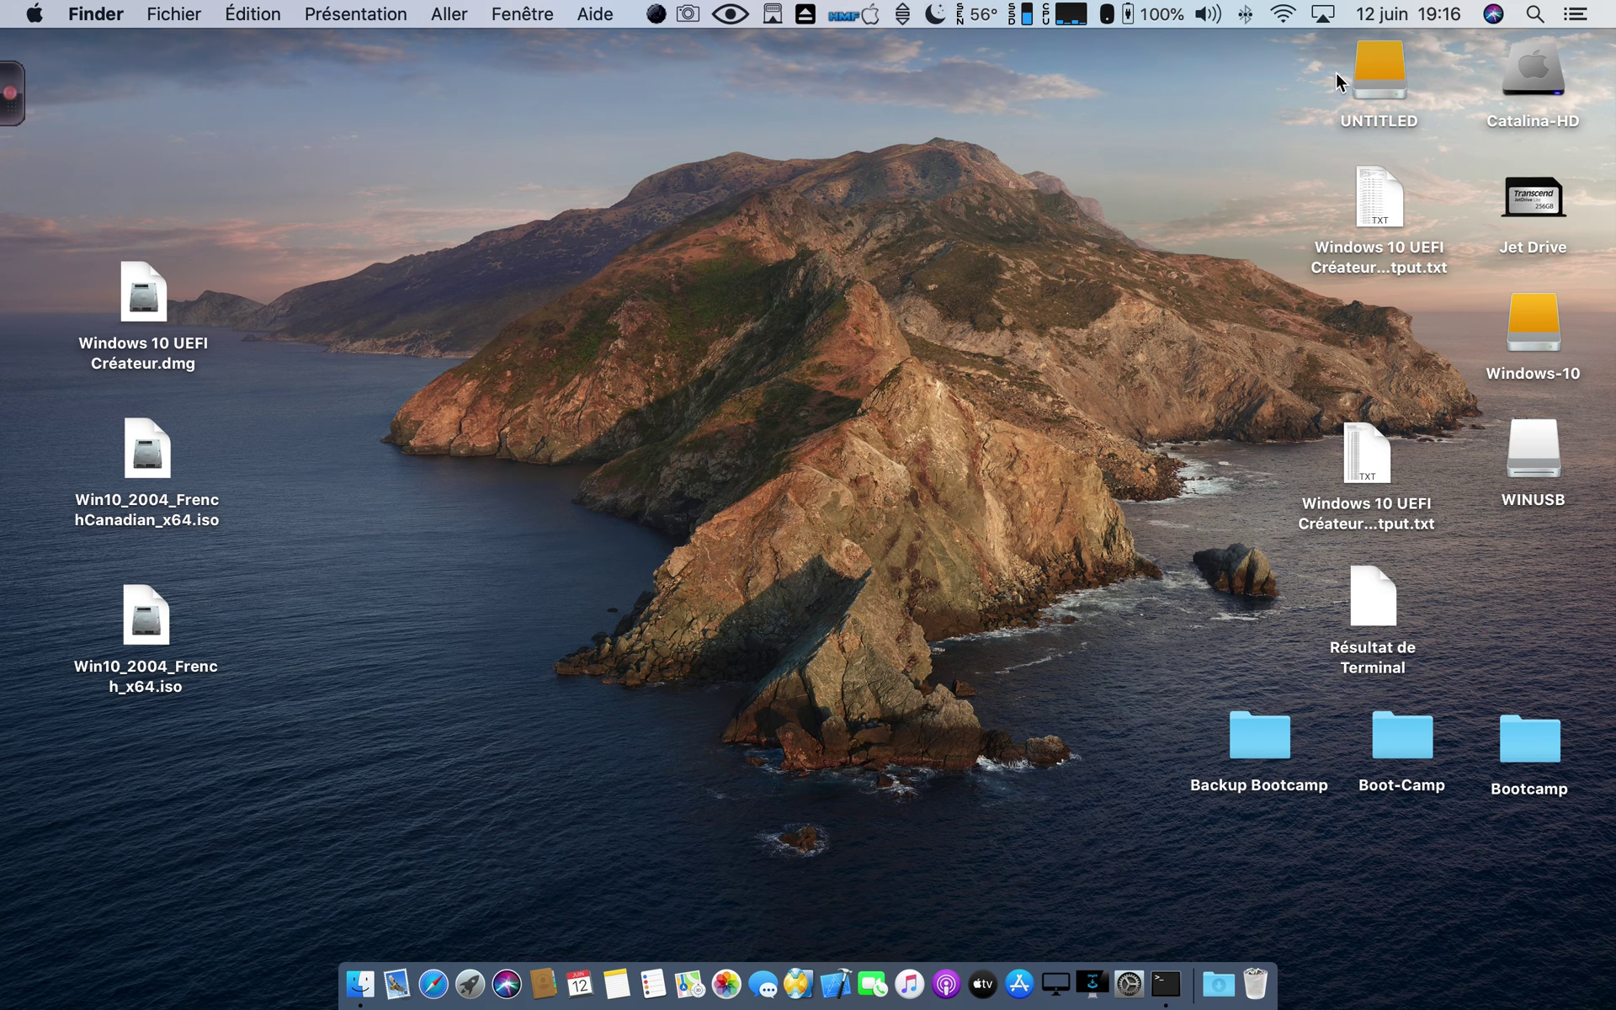
{"action": "right_click", "coordinate": [1387, 57]}
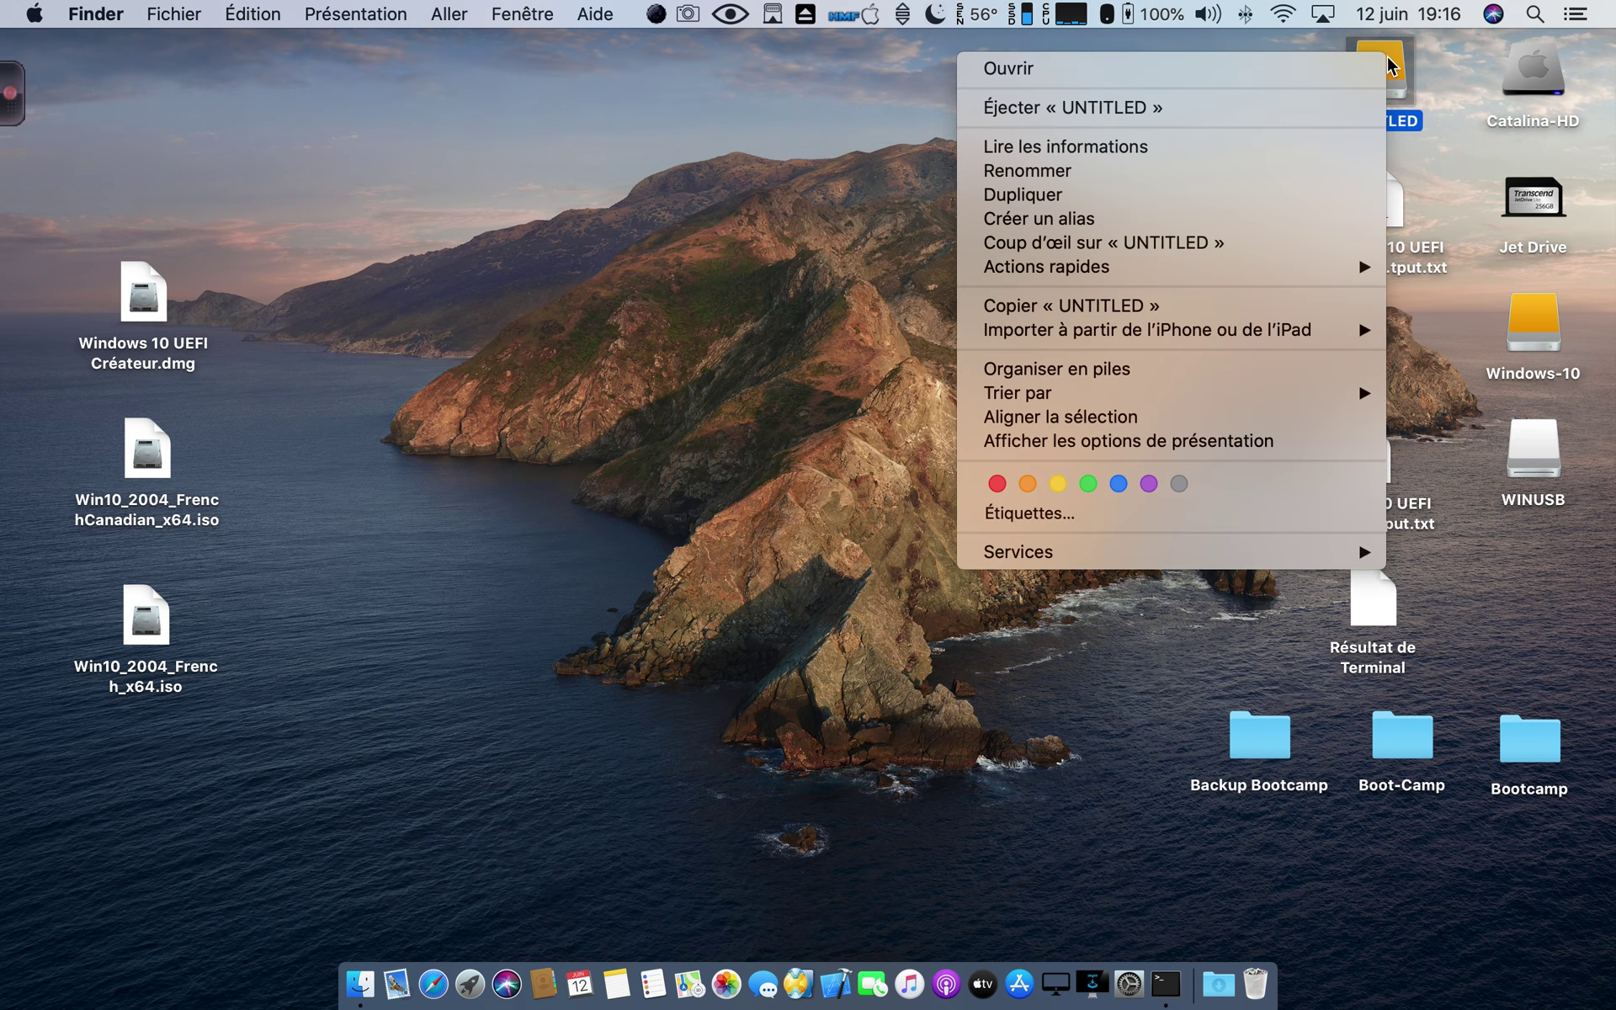
{"action": "left_click", "coordinate": [1054, 108]}
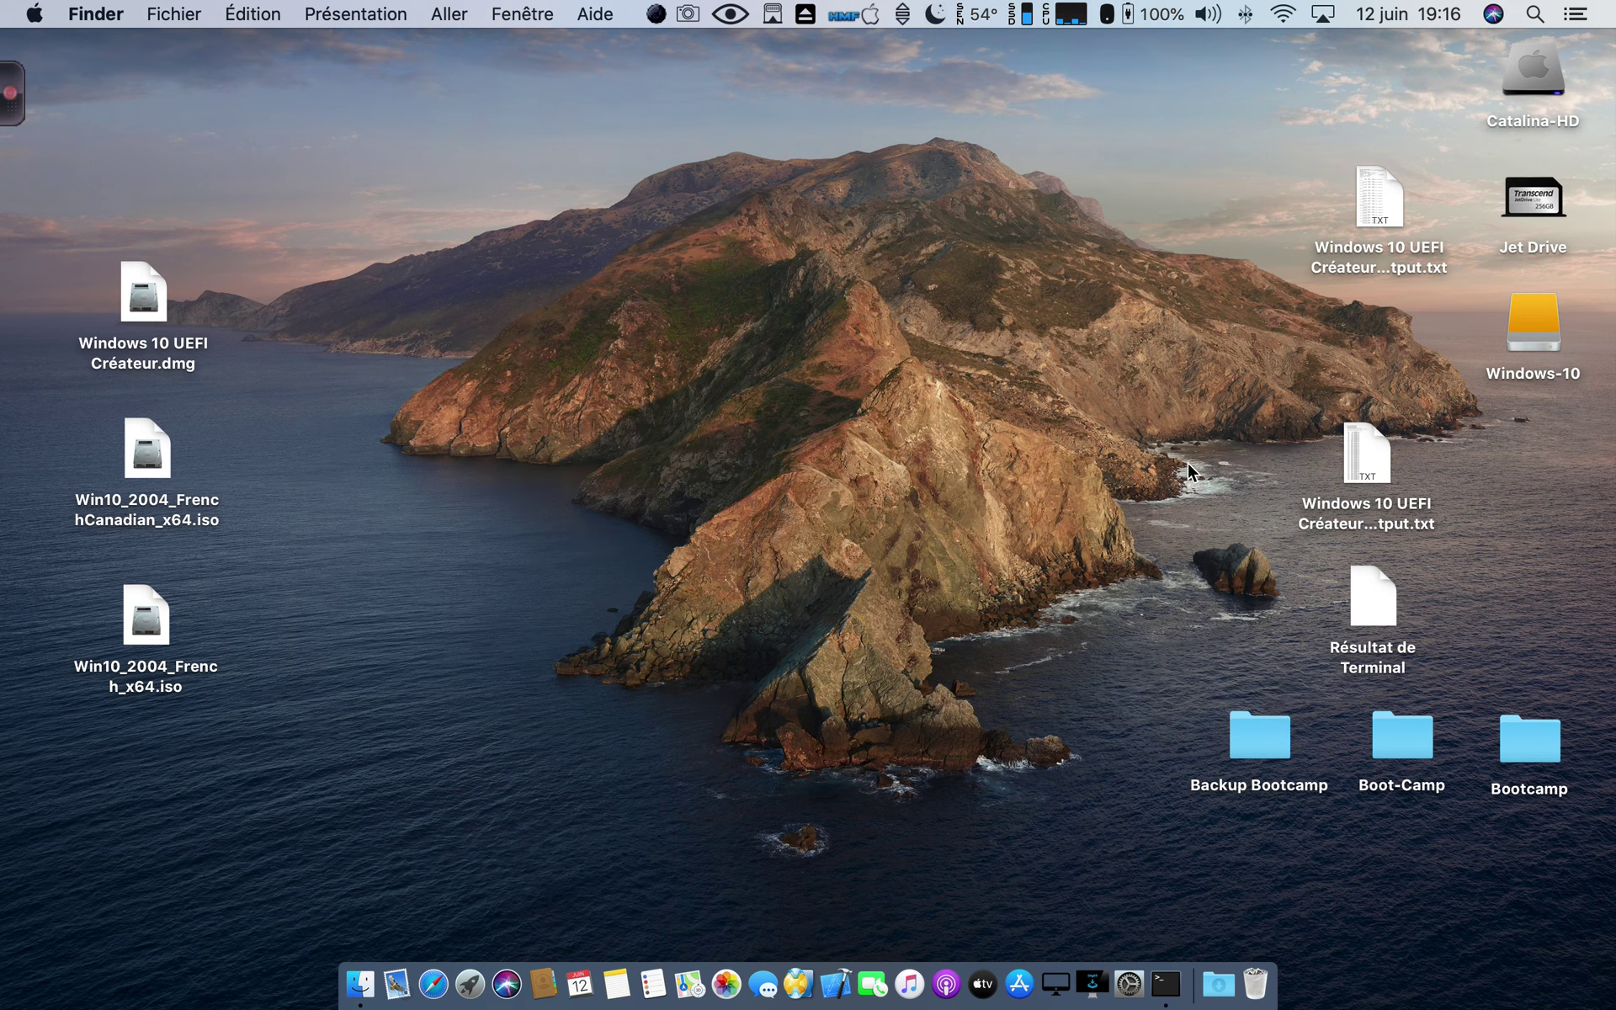
- Line up the new output text file and Résultat de Terminal in a row beside the existing output text file
{"action": "left_click_drag", "start_coordinate": [1356, 227], "coordinate": [1214, 462]}
{"action": "left_click_drag", "start_coordinate": [1343, 601], "coordinate": [1059, 451]}
{"action": "left_click", "coordinate": [983, 409]}
{"action": "left_click_drag", "start_coordinate": [949, 448], "coordinate": [1502, 478]}
{"action": "left_click", "coordinate": [1501, 477]}
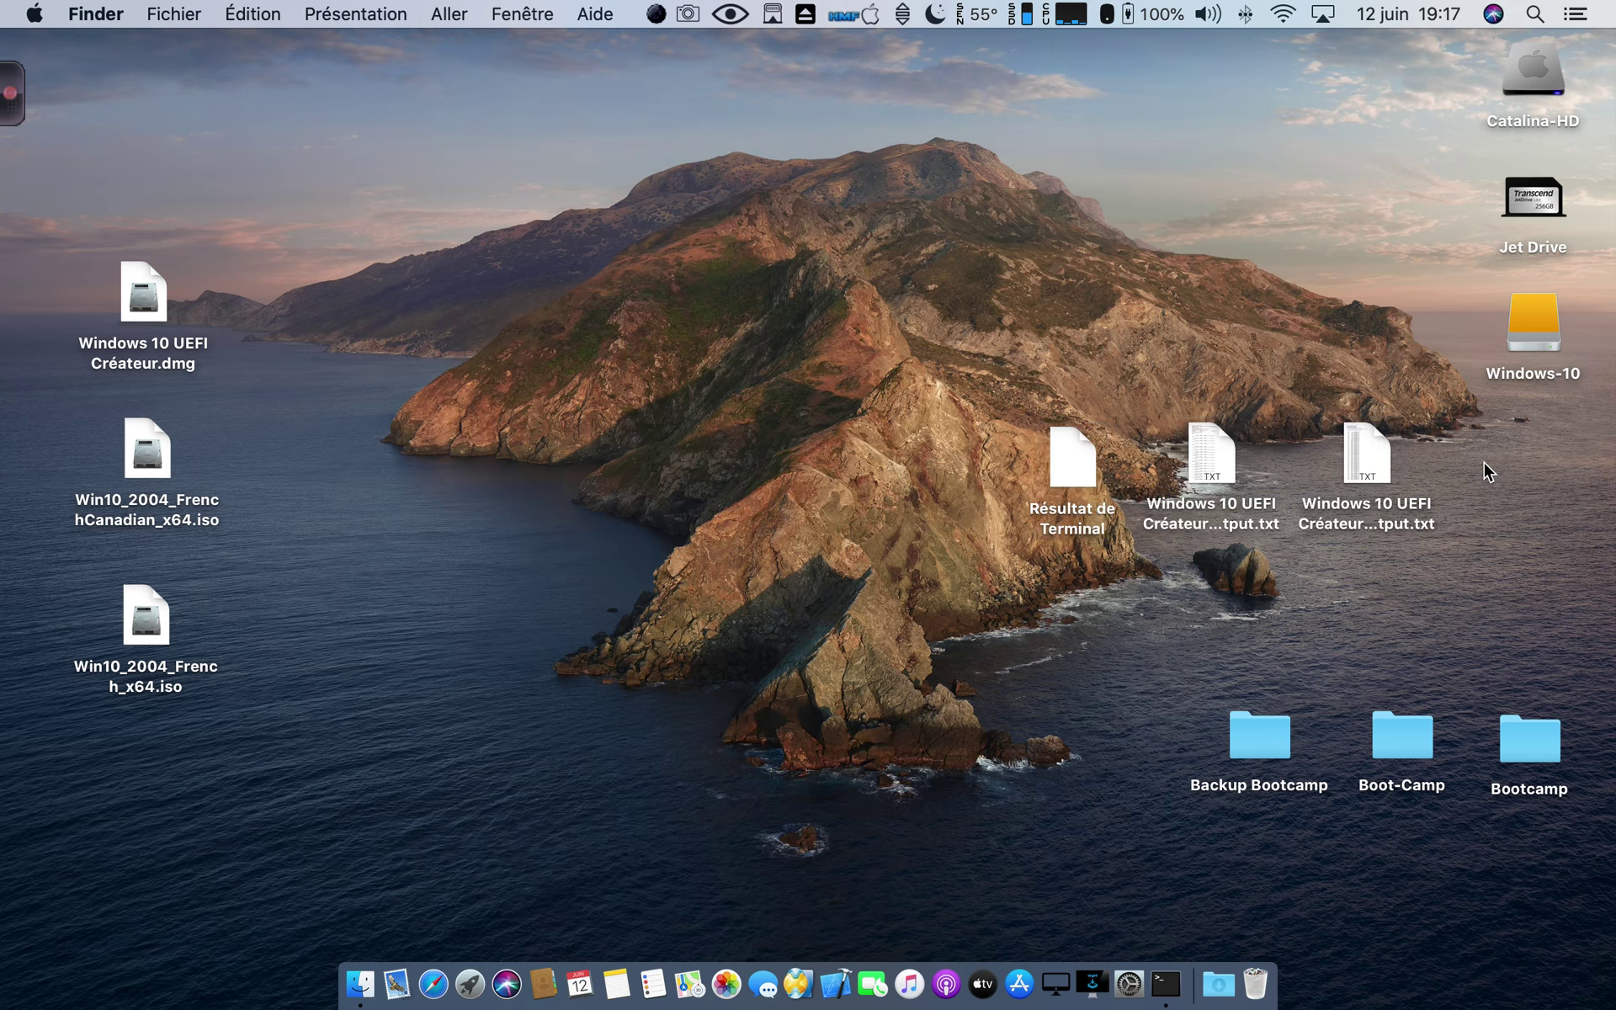
- Move the Boot-Camp folder above the output text files, view its contents and close its window
{"action": "left_click_drag", "start_coordinate": [1414, 751], "coordinate": [1373, 284]}
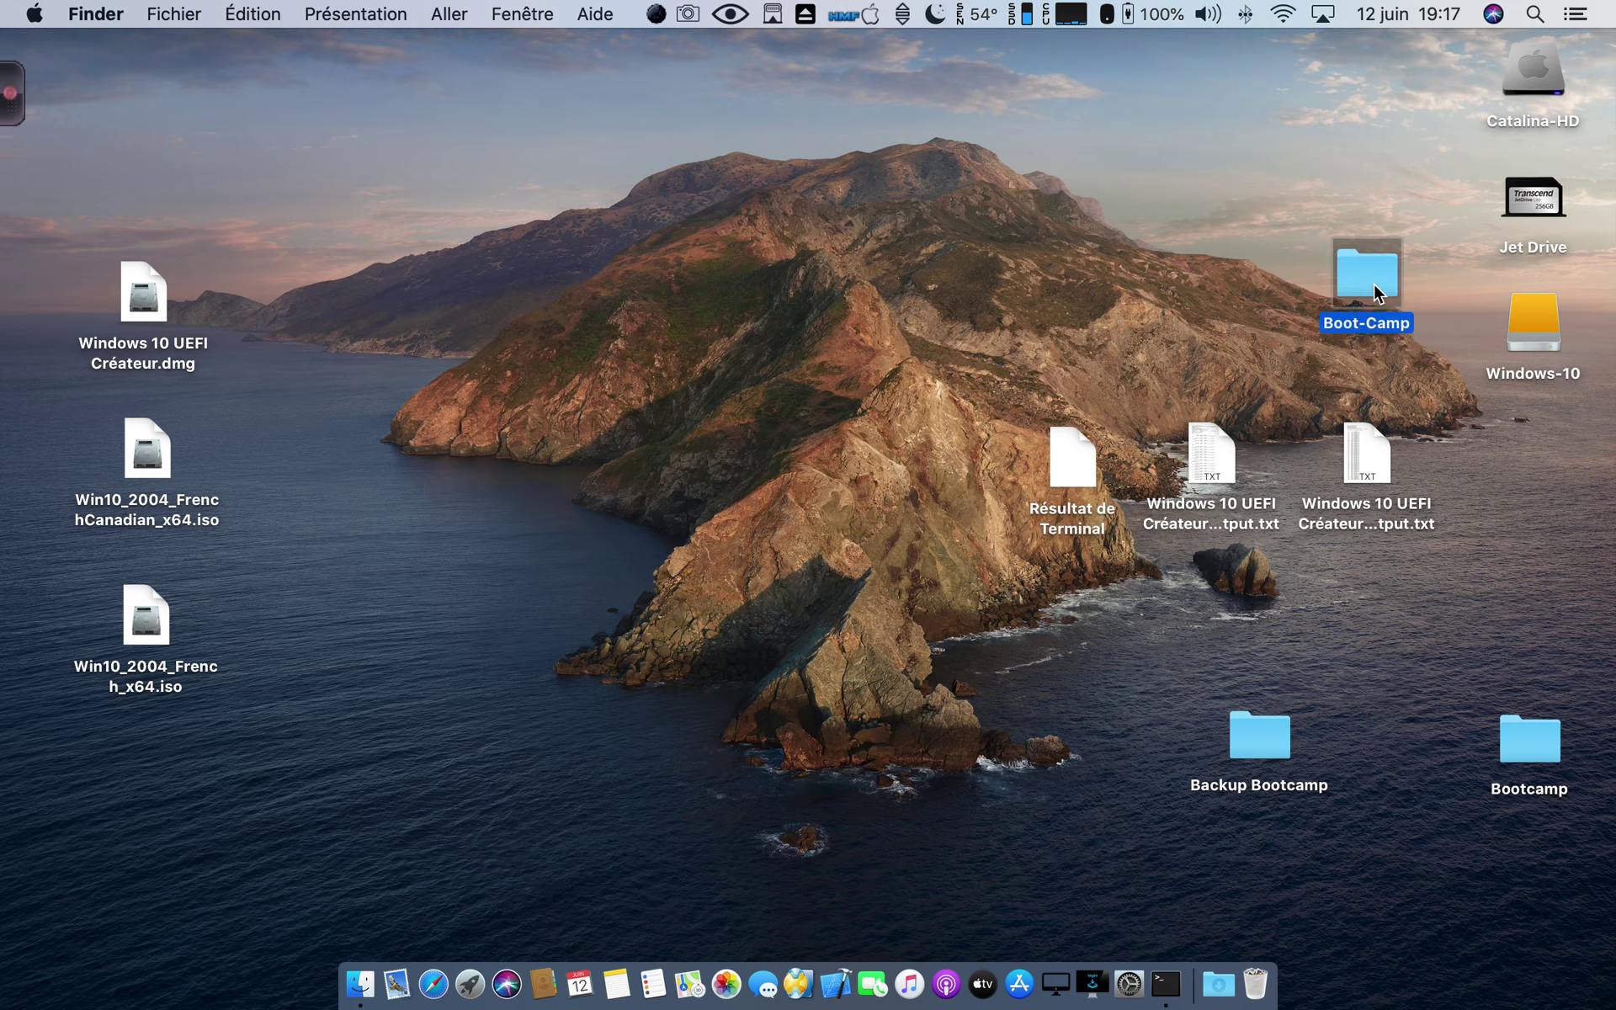
{"action": "double_click", "coordinate": [1374, 284]}
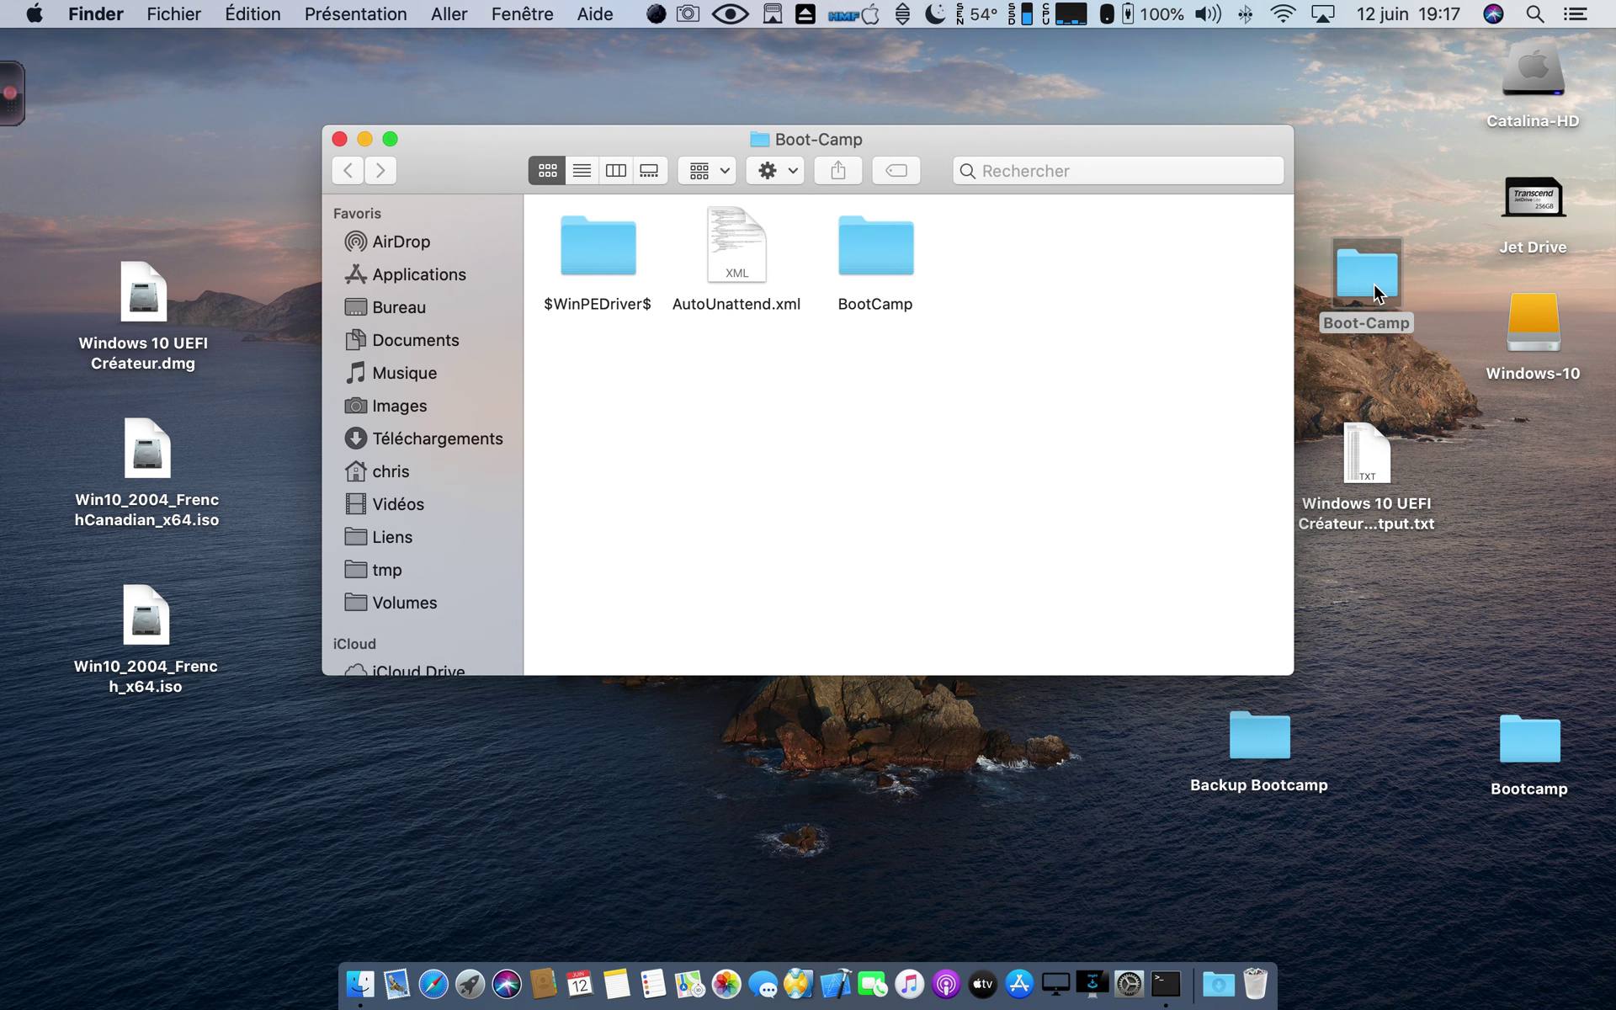
{"action": "left_click", "coordinate": [335, 135]}
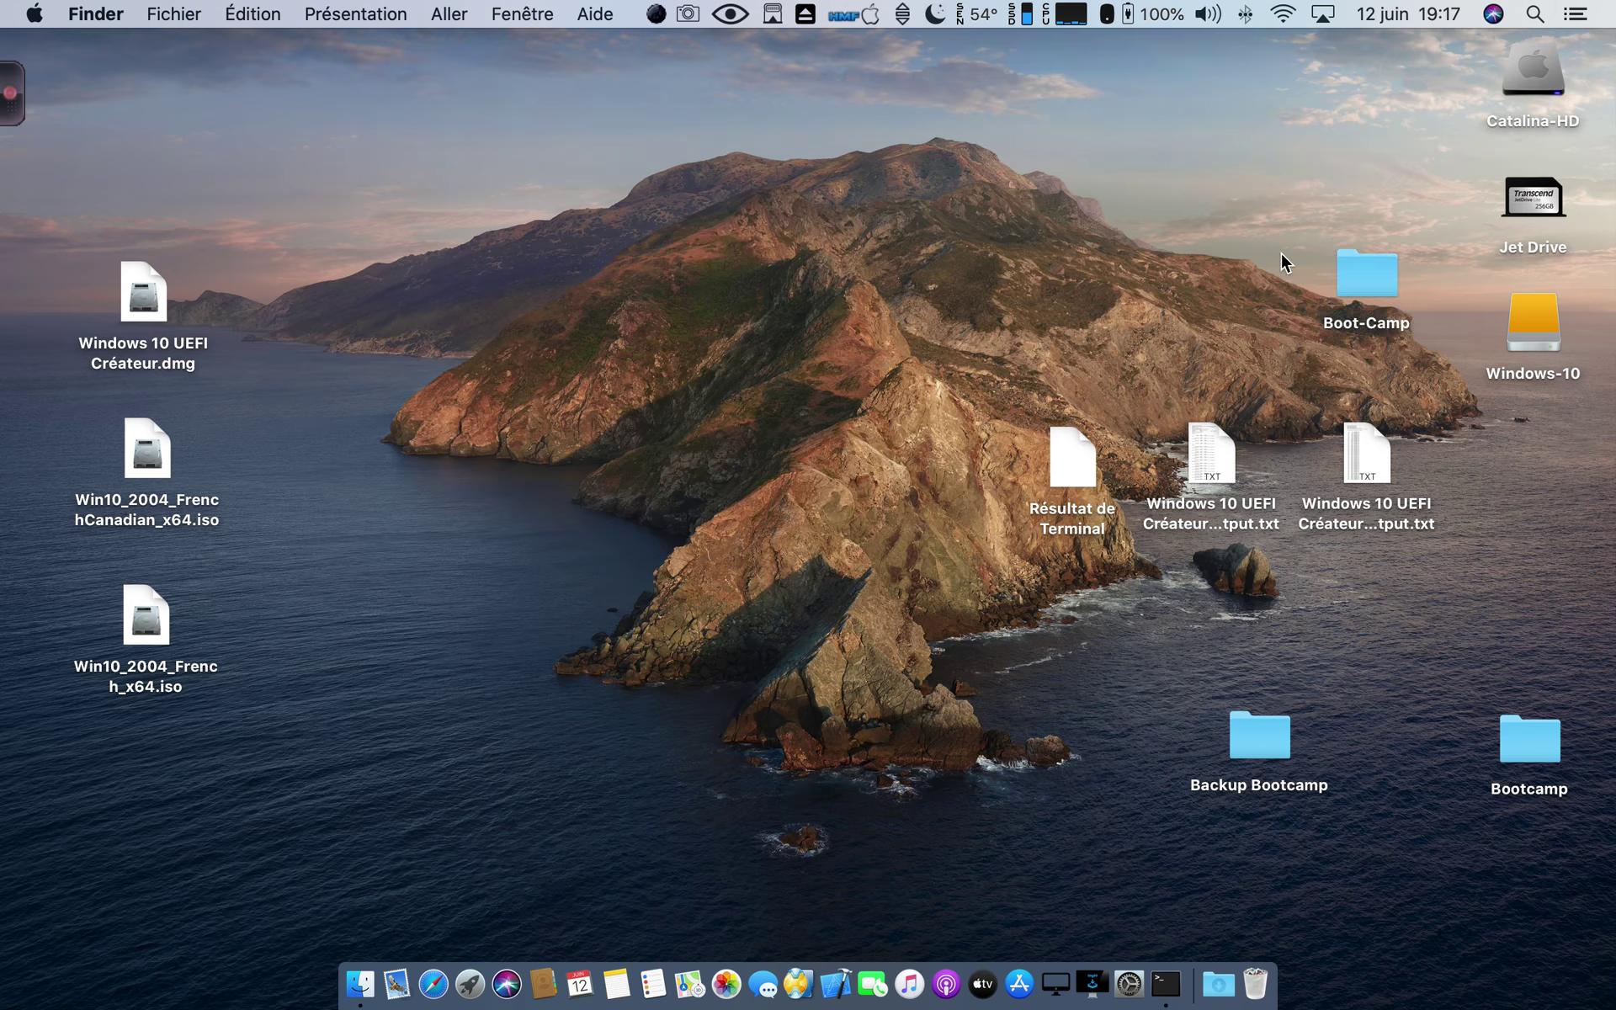
- Examine the contents of the BootCamp folder on the Jet Drive volume and close the window
{"action": "left_click", "coordinate": [1514, 203]}
{"action": "double_click", "coordinate": [1514, 202]}
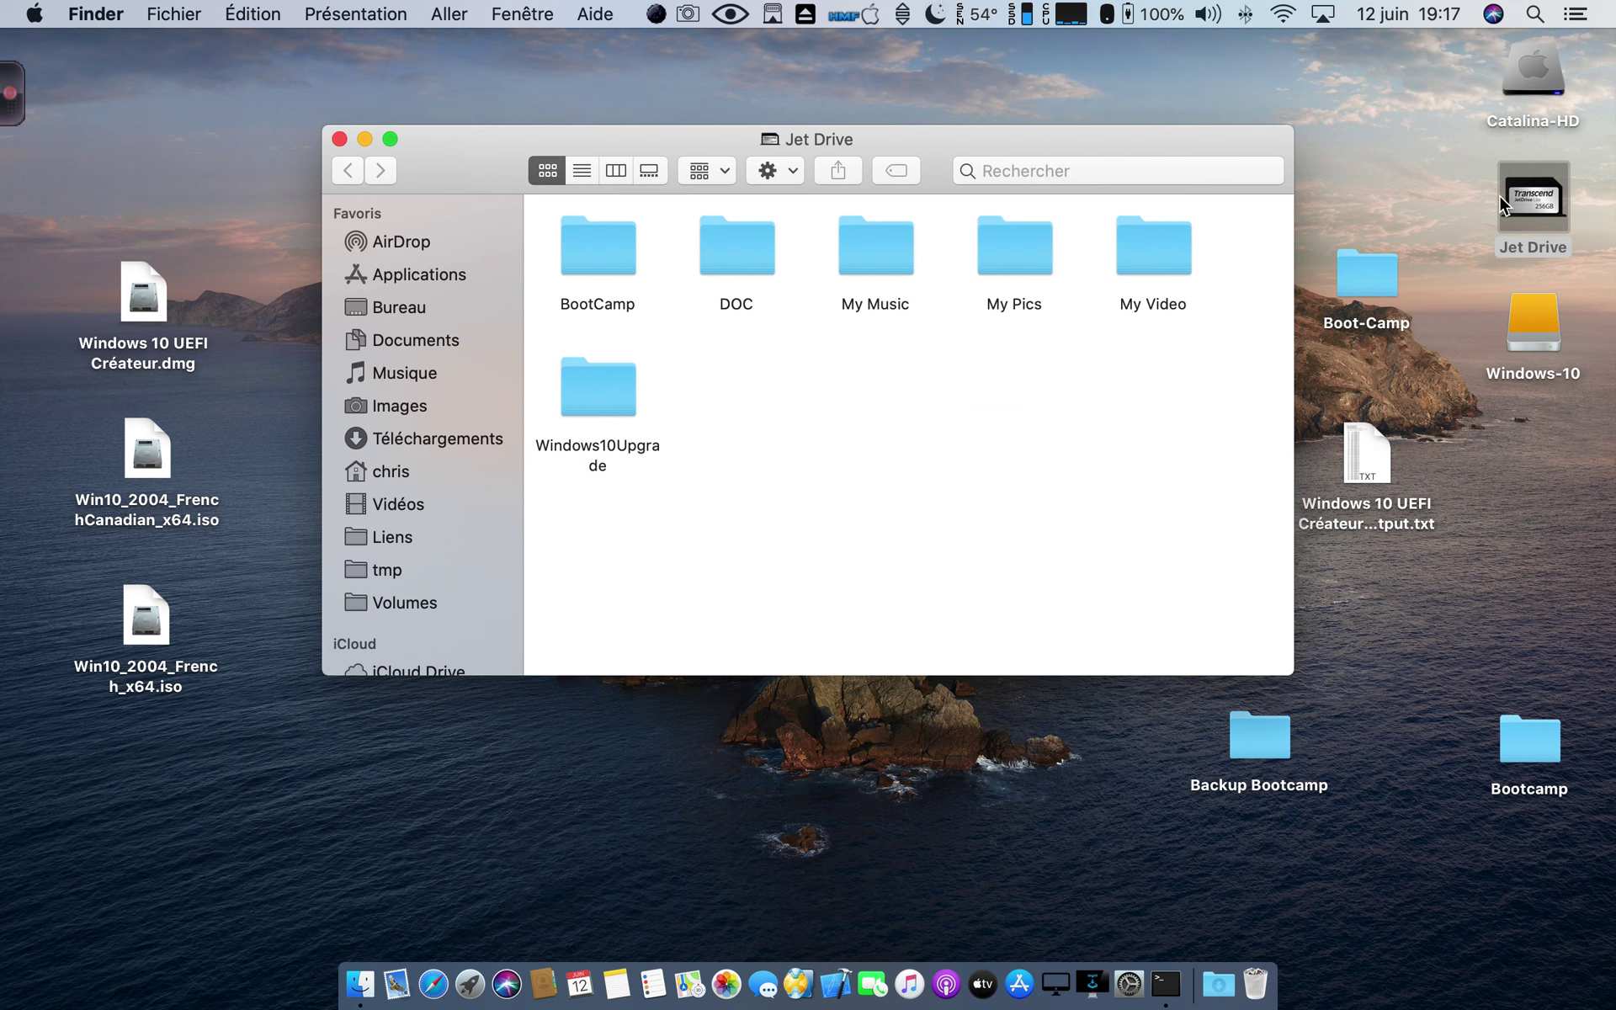
{"action": "left_click", "coordinate": [588, 271]}
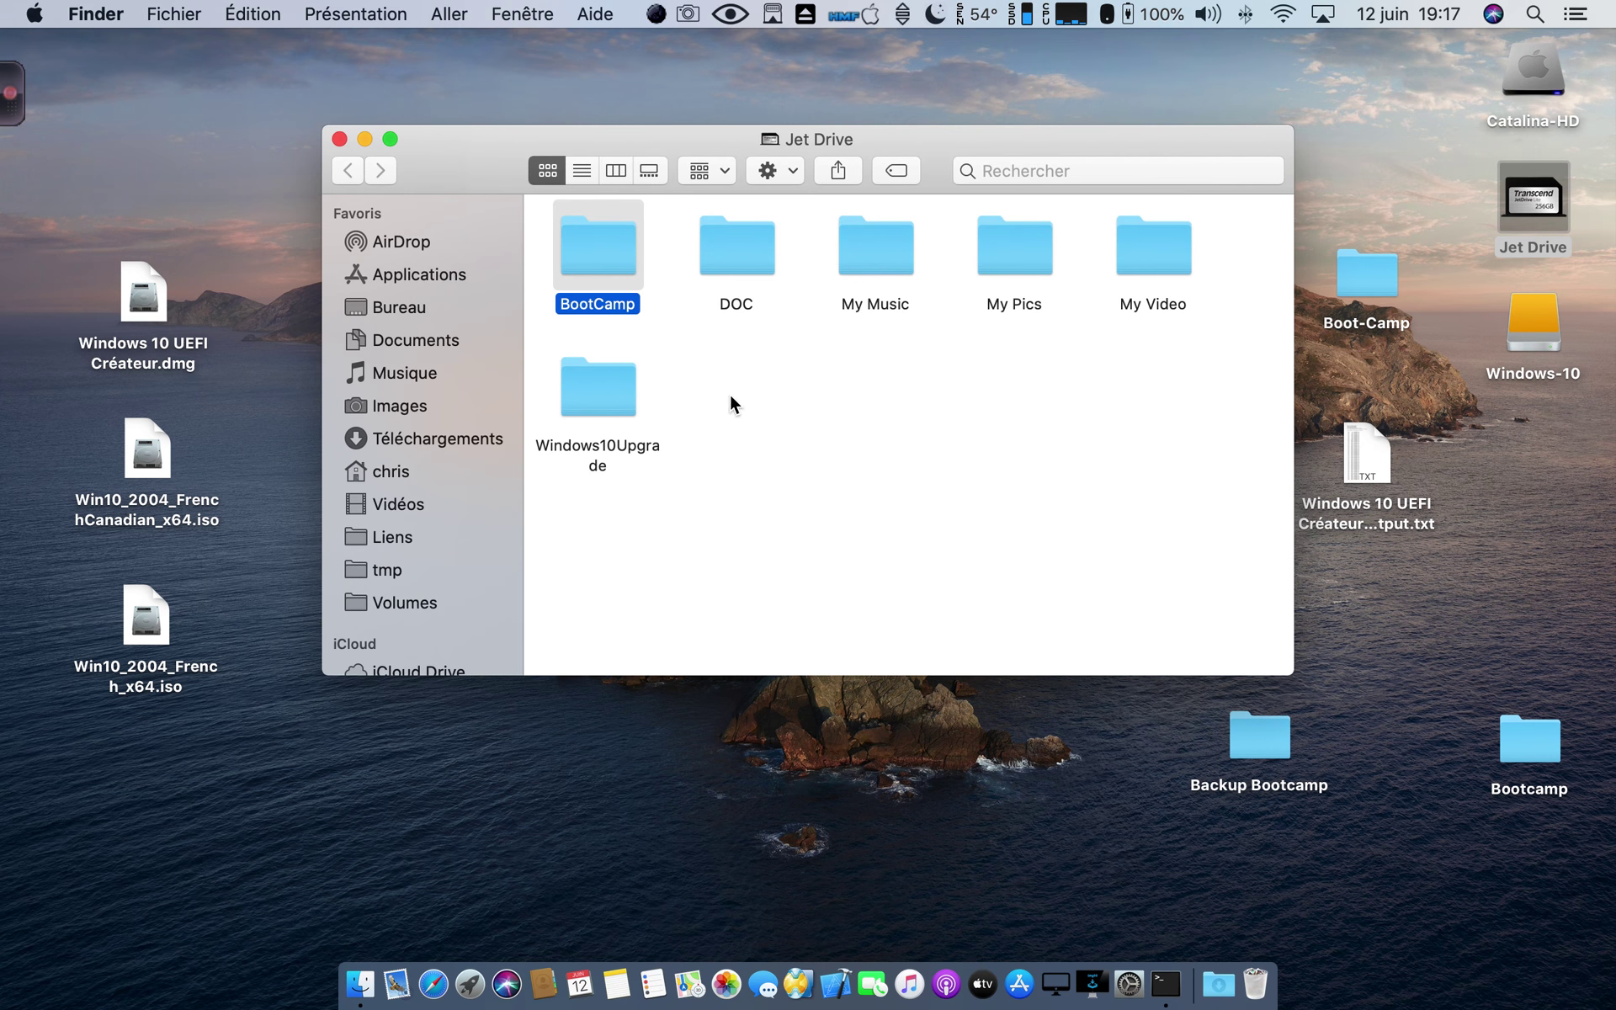
{"action": "double_click", "coordinate": [572, 244]}
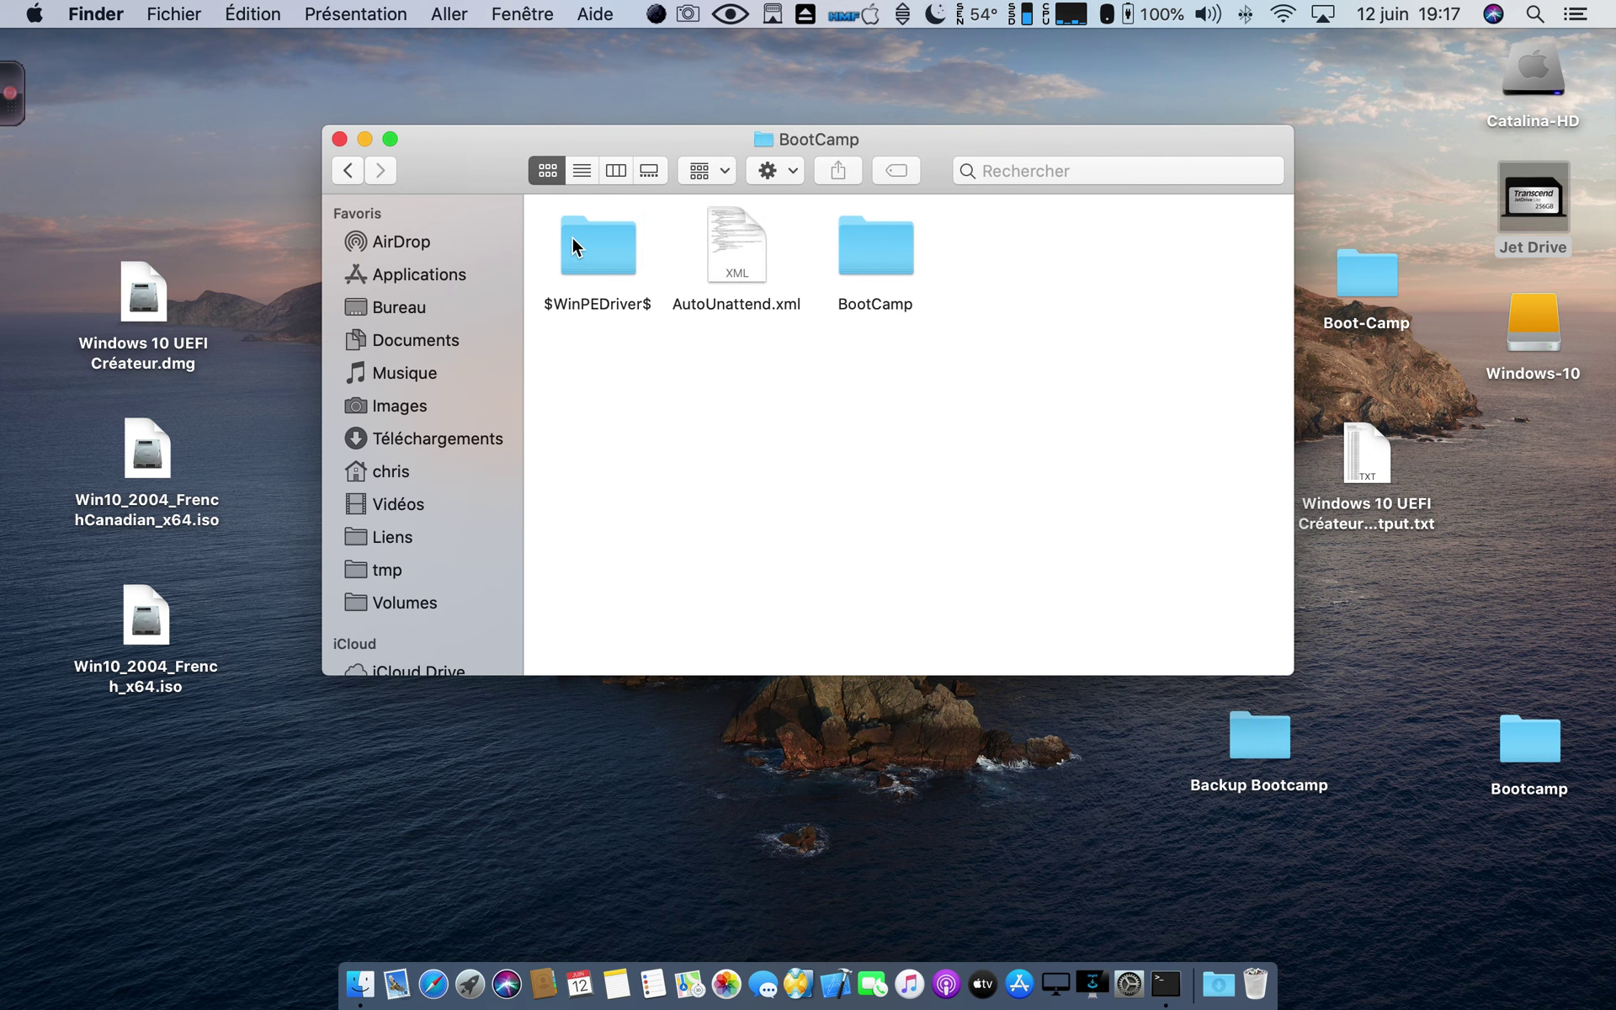
{"action": "left_click", "coordinate": [340, 140]}
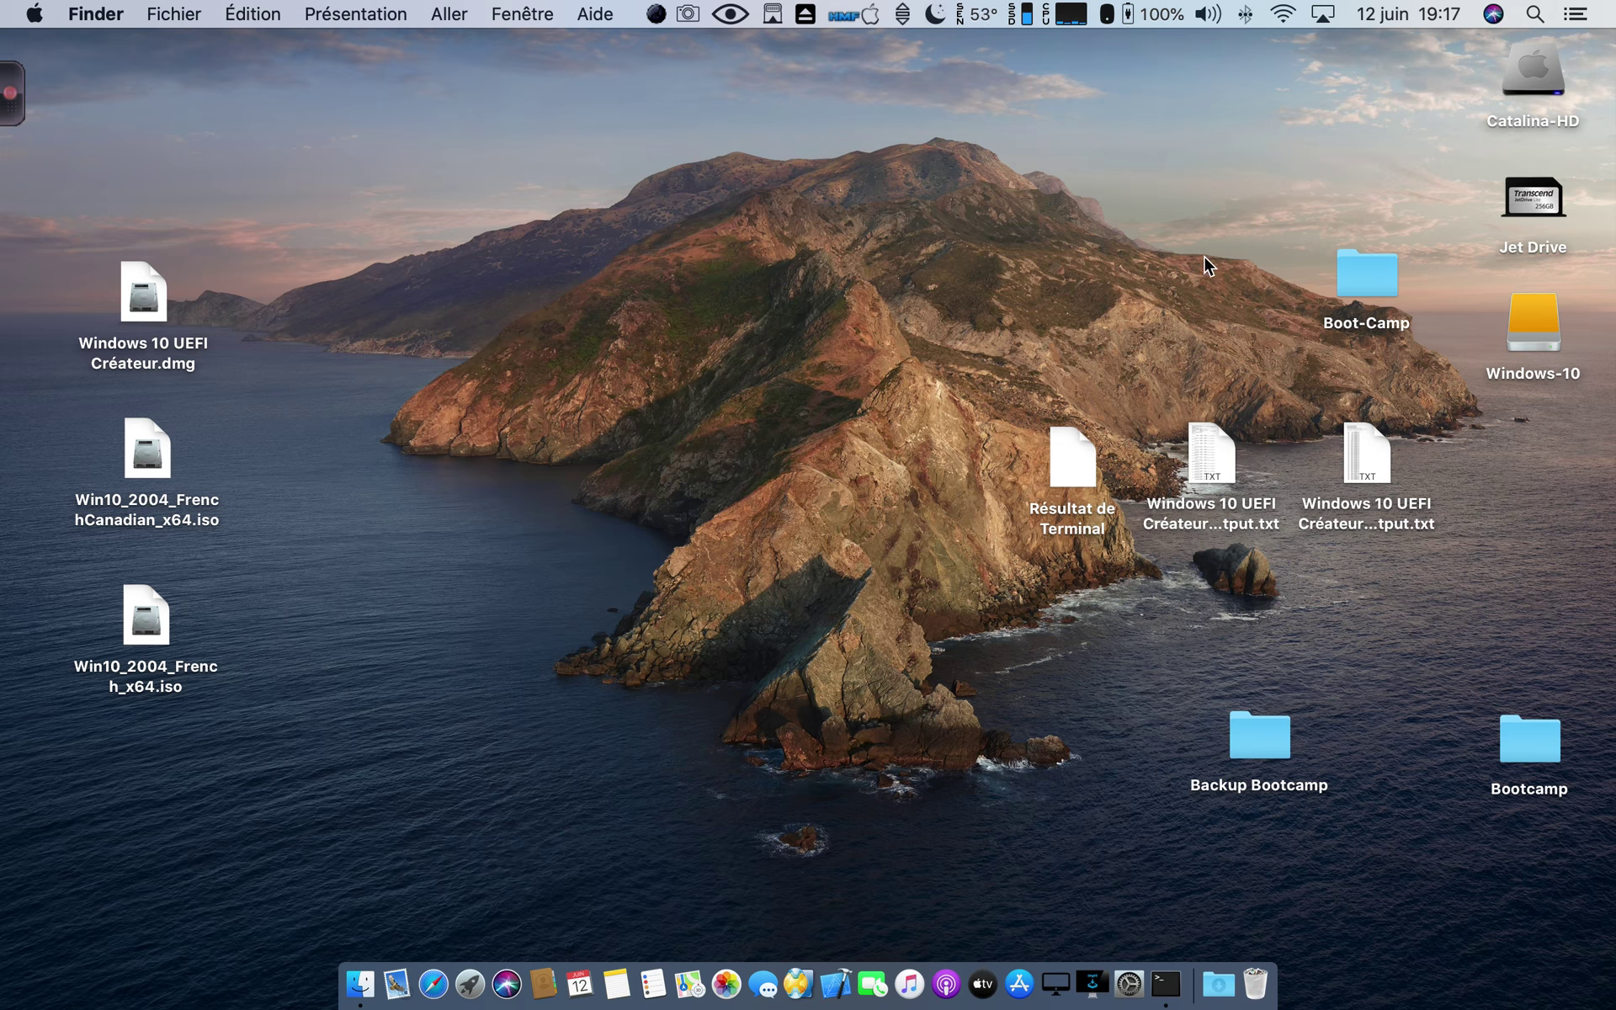
{"action": "mouse_move", "coordinate": [13, 77]}
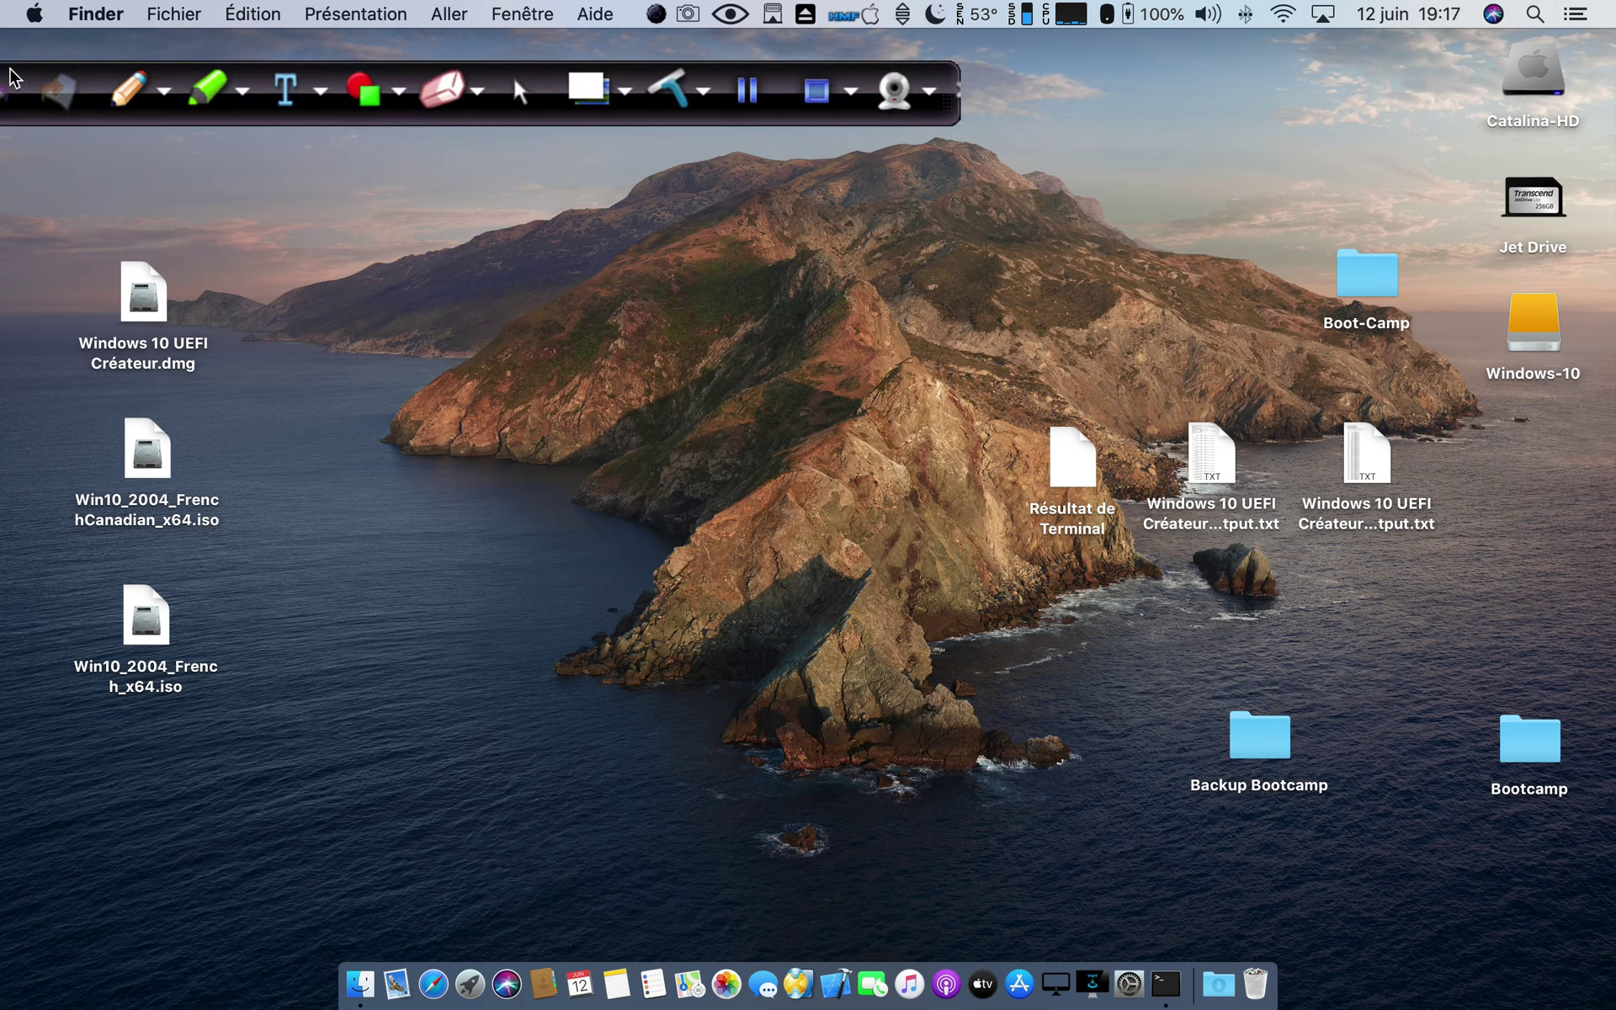